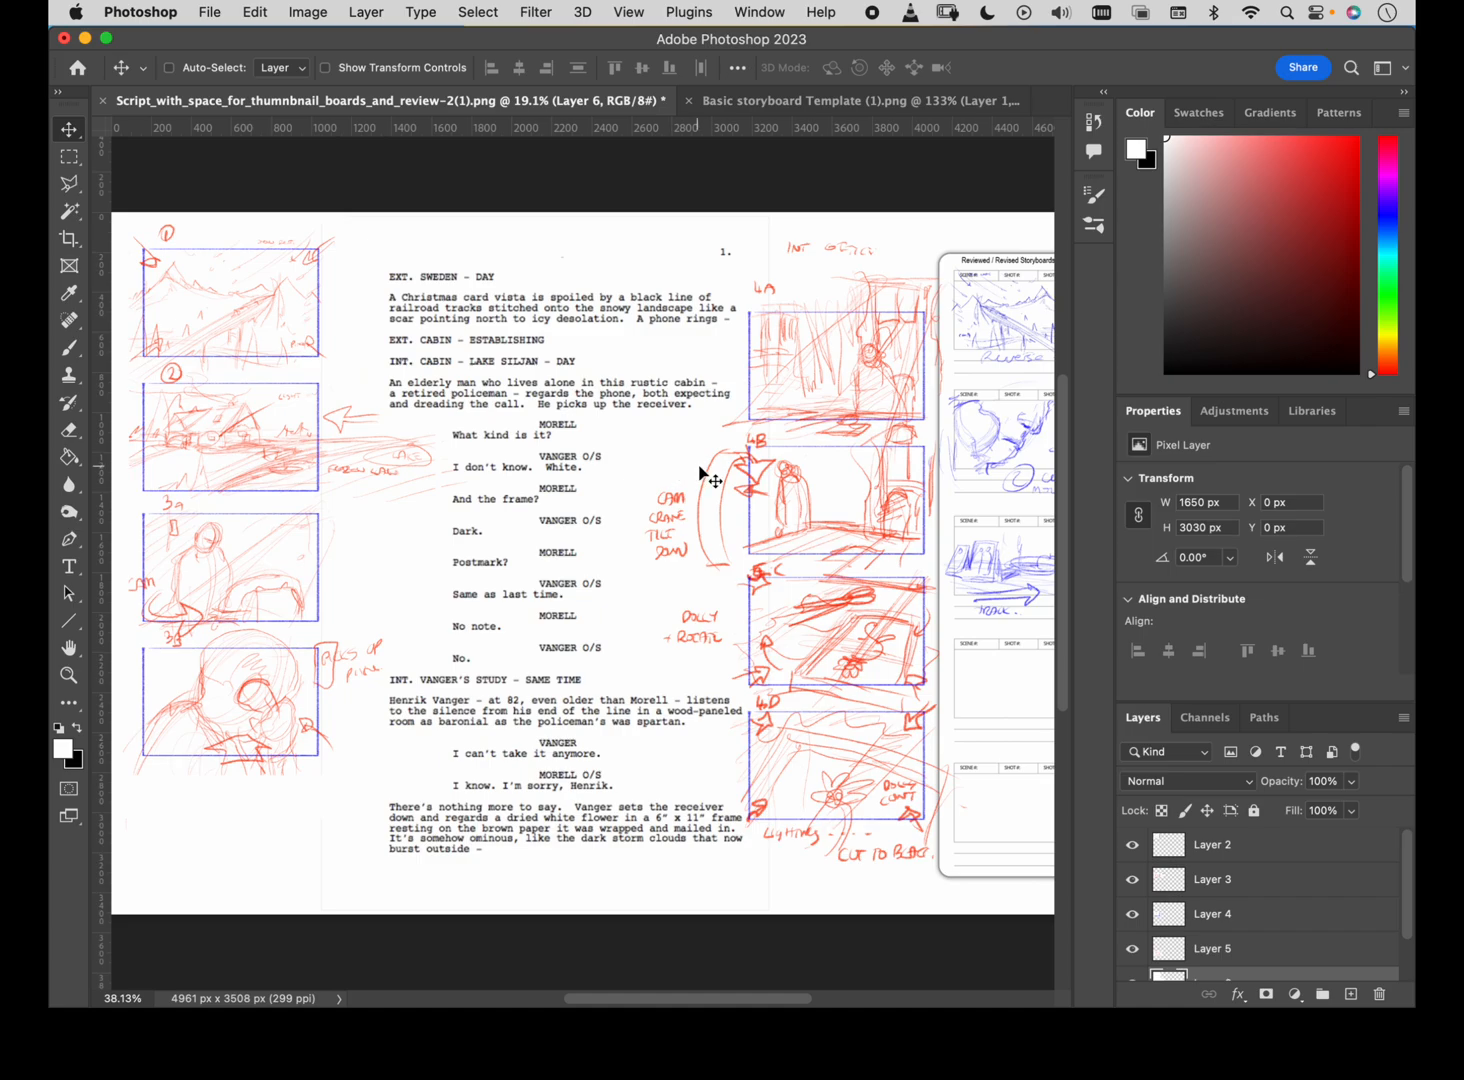
# Examine the sketches across the annotated script page and the blank frames of the storyboard template.
pyautogui.moveTo(705, 475); pyautogui.dragTo(518, 470)
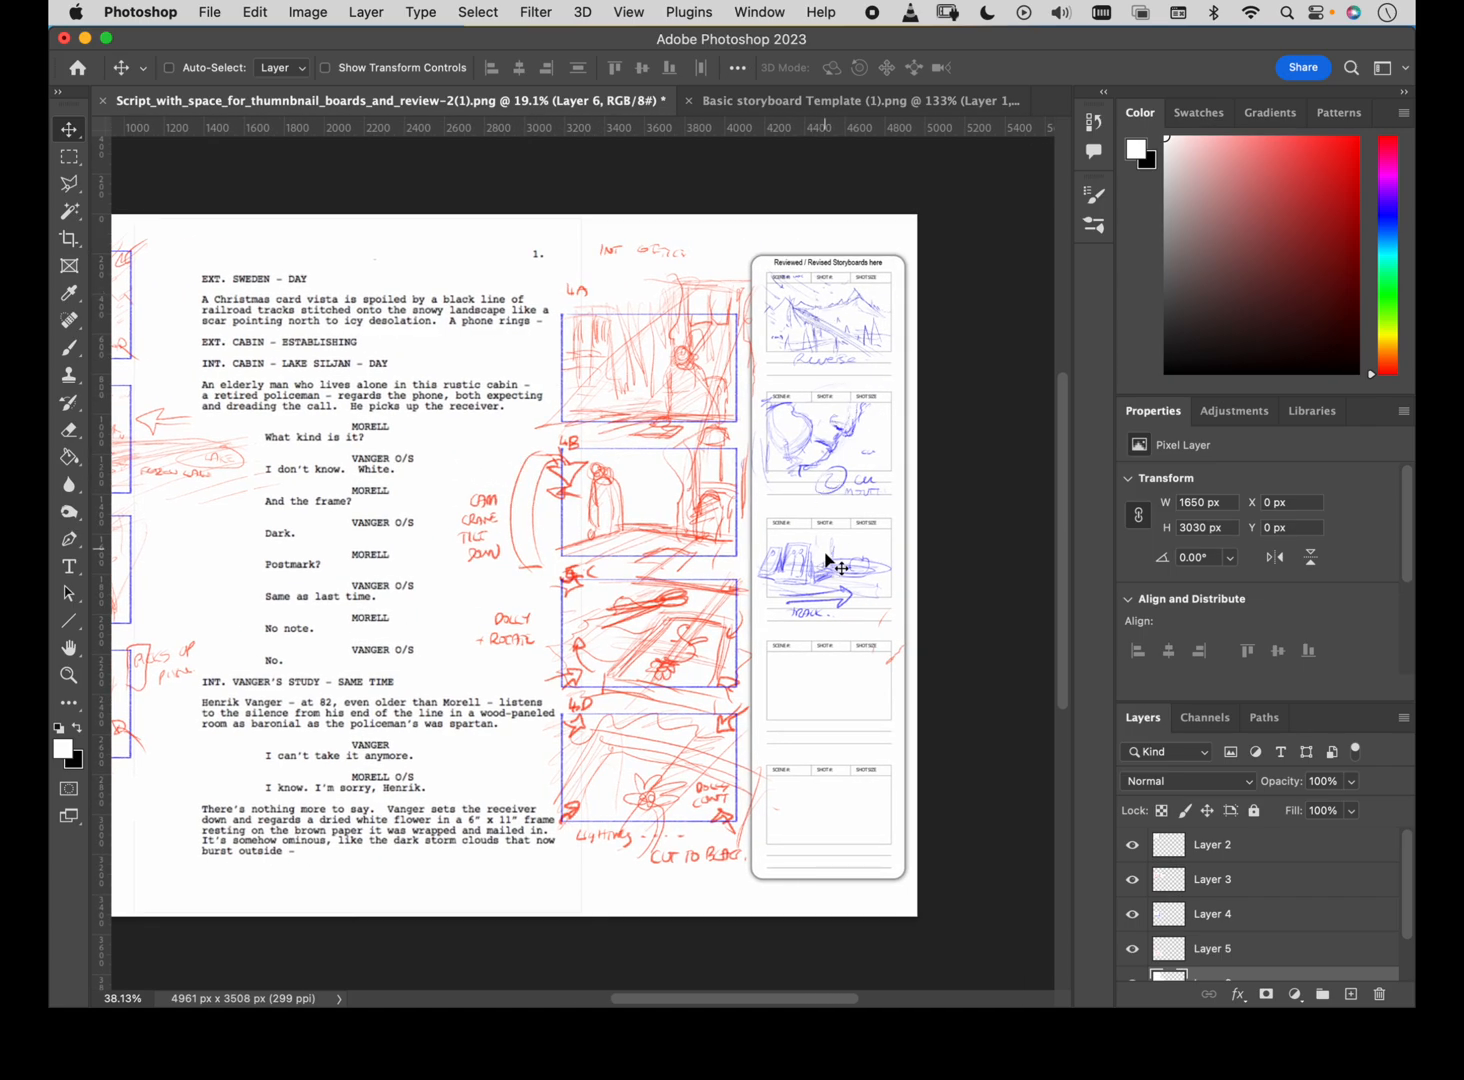
pyautogui.hscroll(-5, 810, 566)
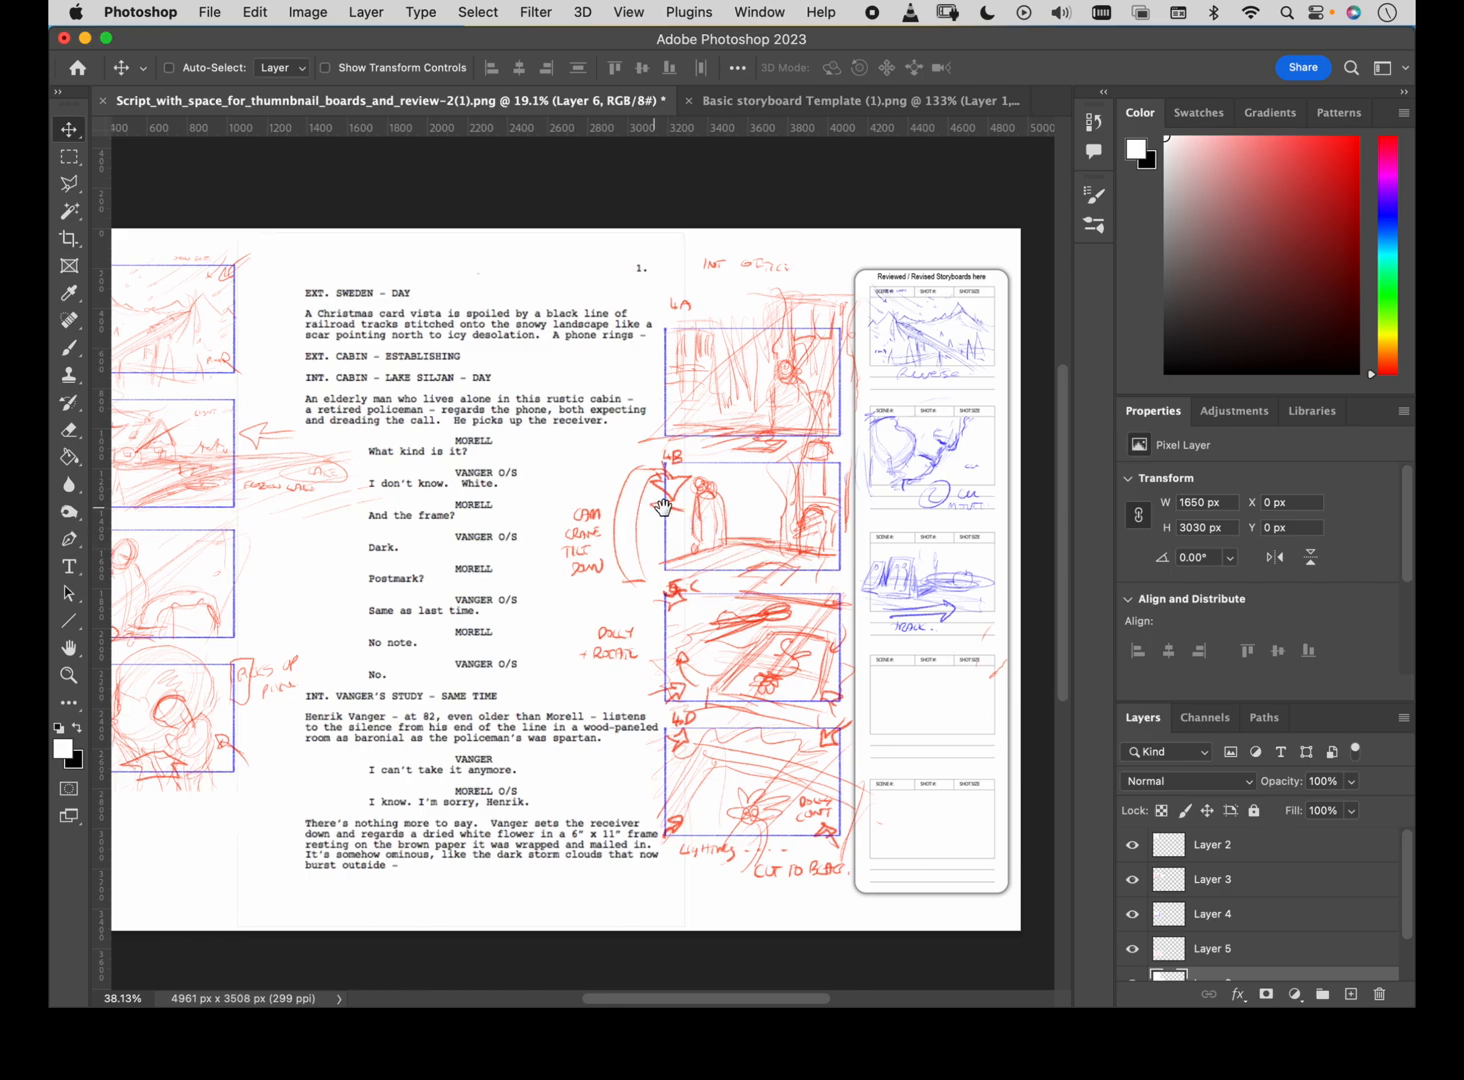
pyautogui.moveTo(663, 497); pyautogui.dragTo(728, 442)
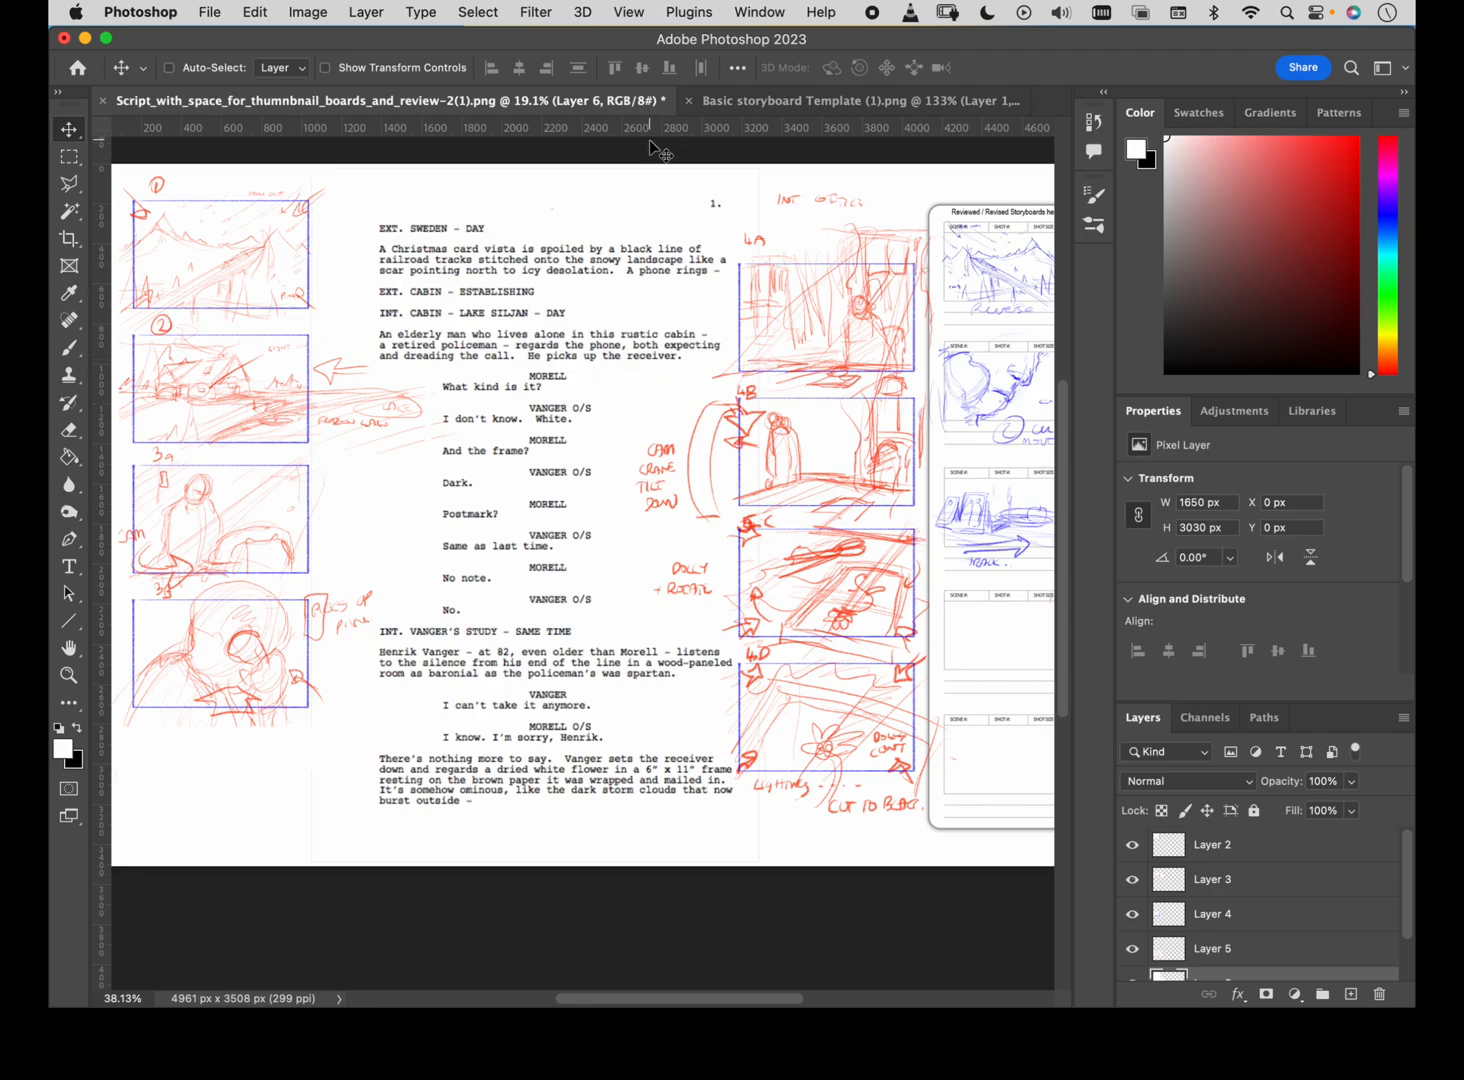
pyautogui.click(741, 103)
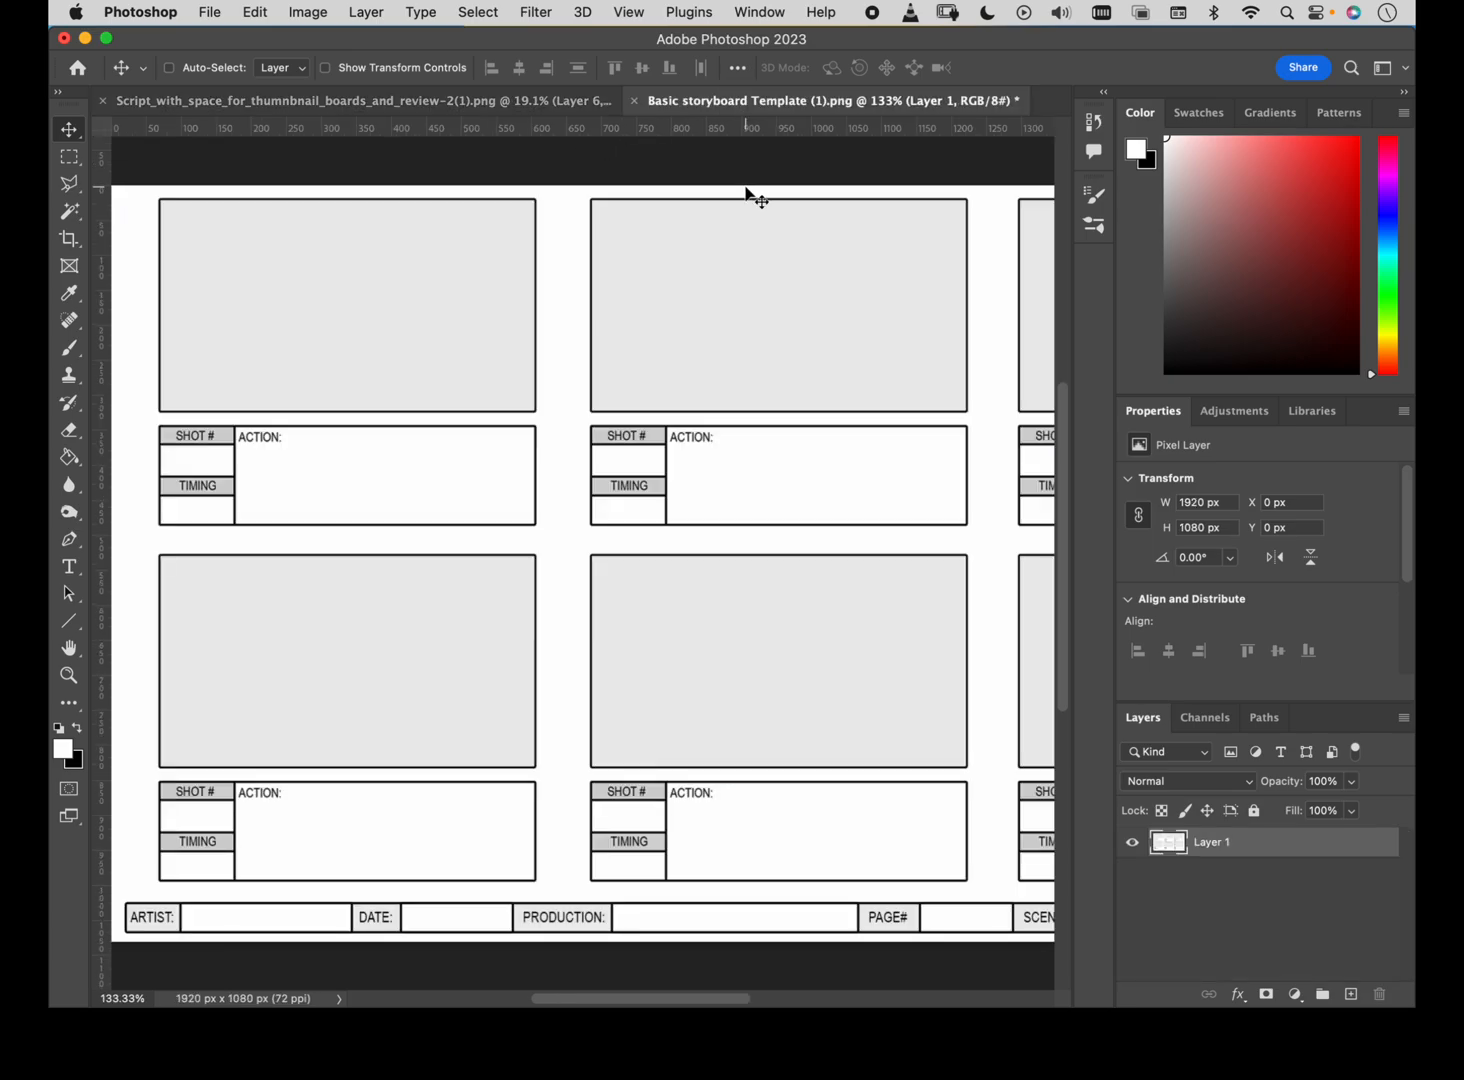
pyautogui.moveTo(696, 190); pyautogui.dragTo(659, 266)
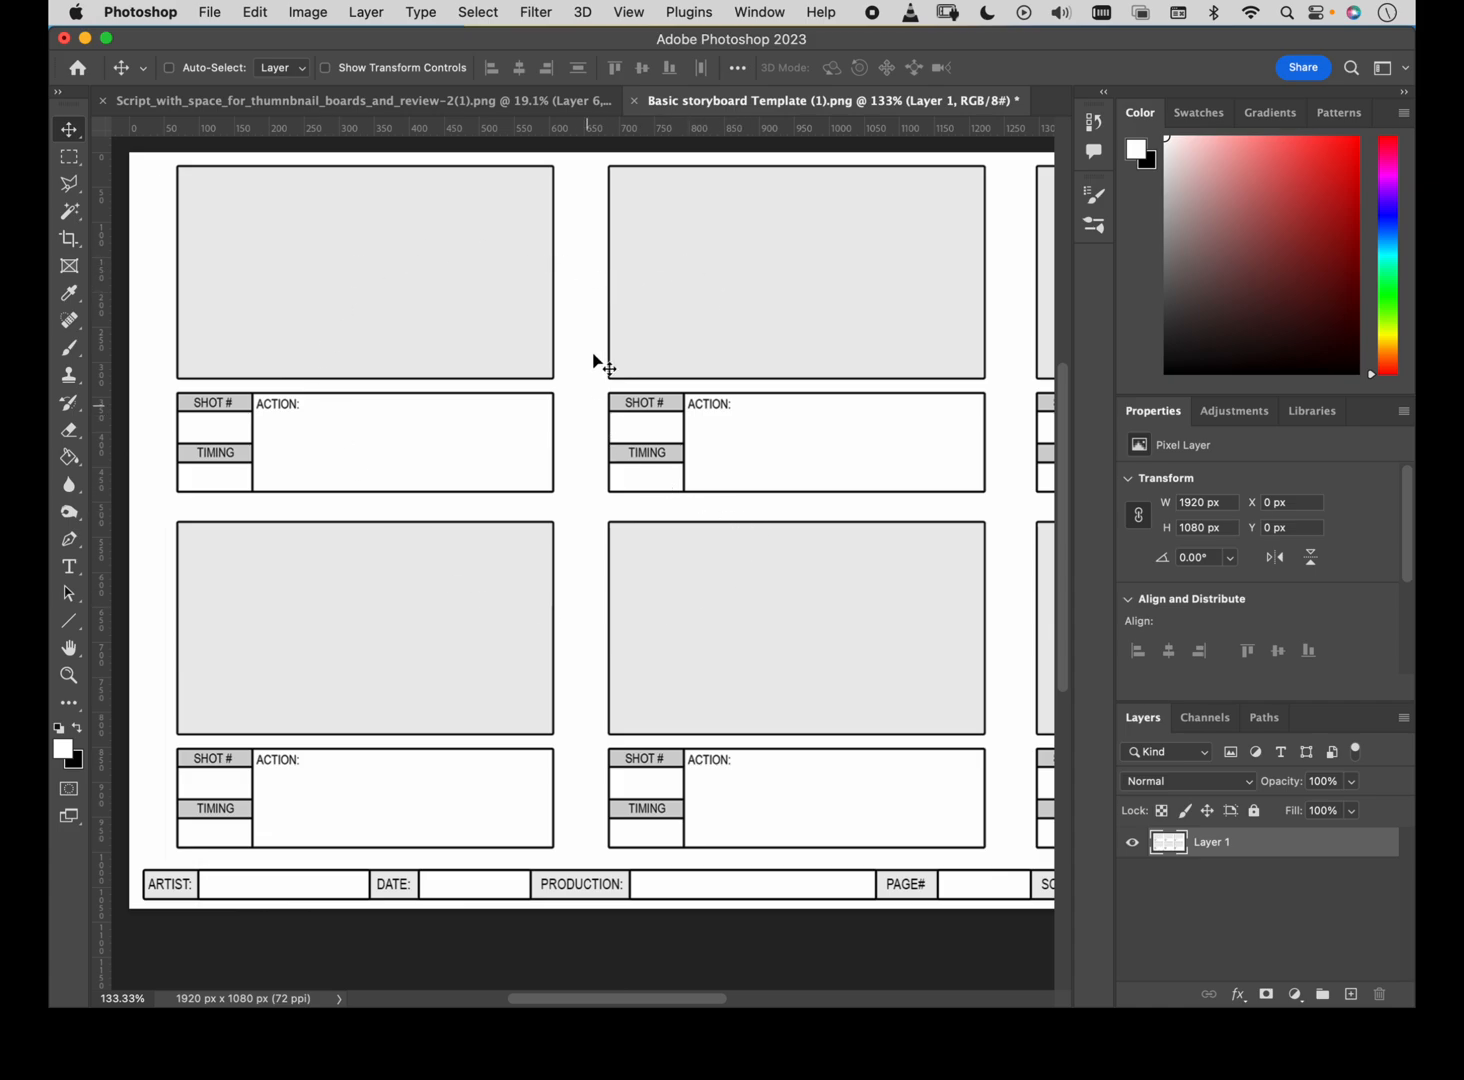
pyautogui.click(497, 108)
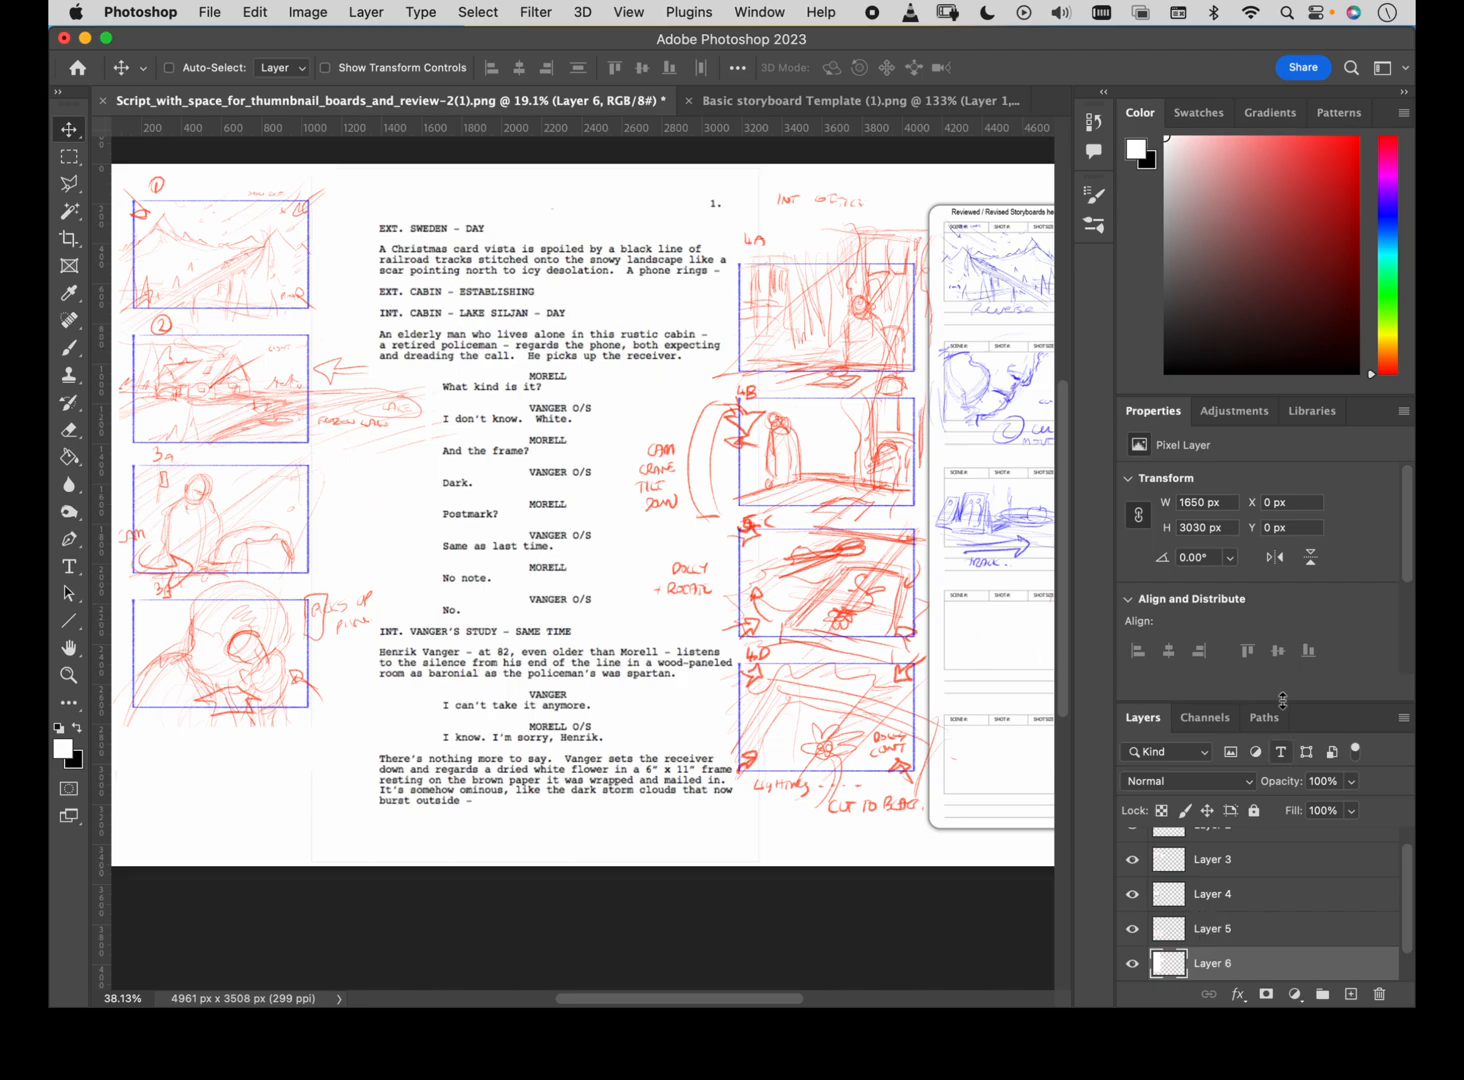
# Check what Layer 2 and Layer 3 of the script page contain by hiding and reshowing each one.
pyautogui.scroll(1, 1280, 865)
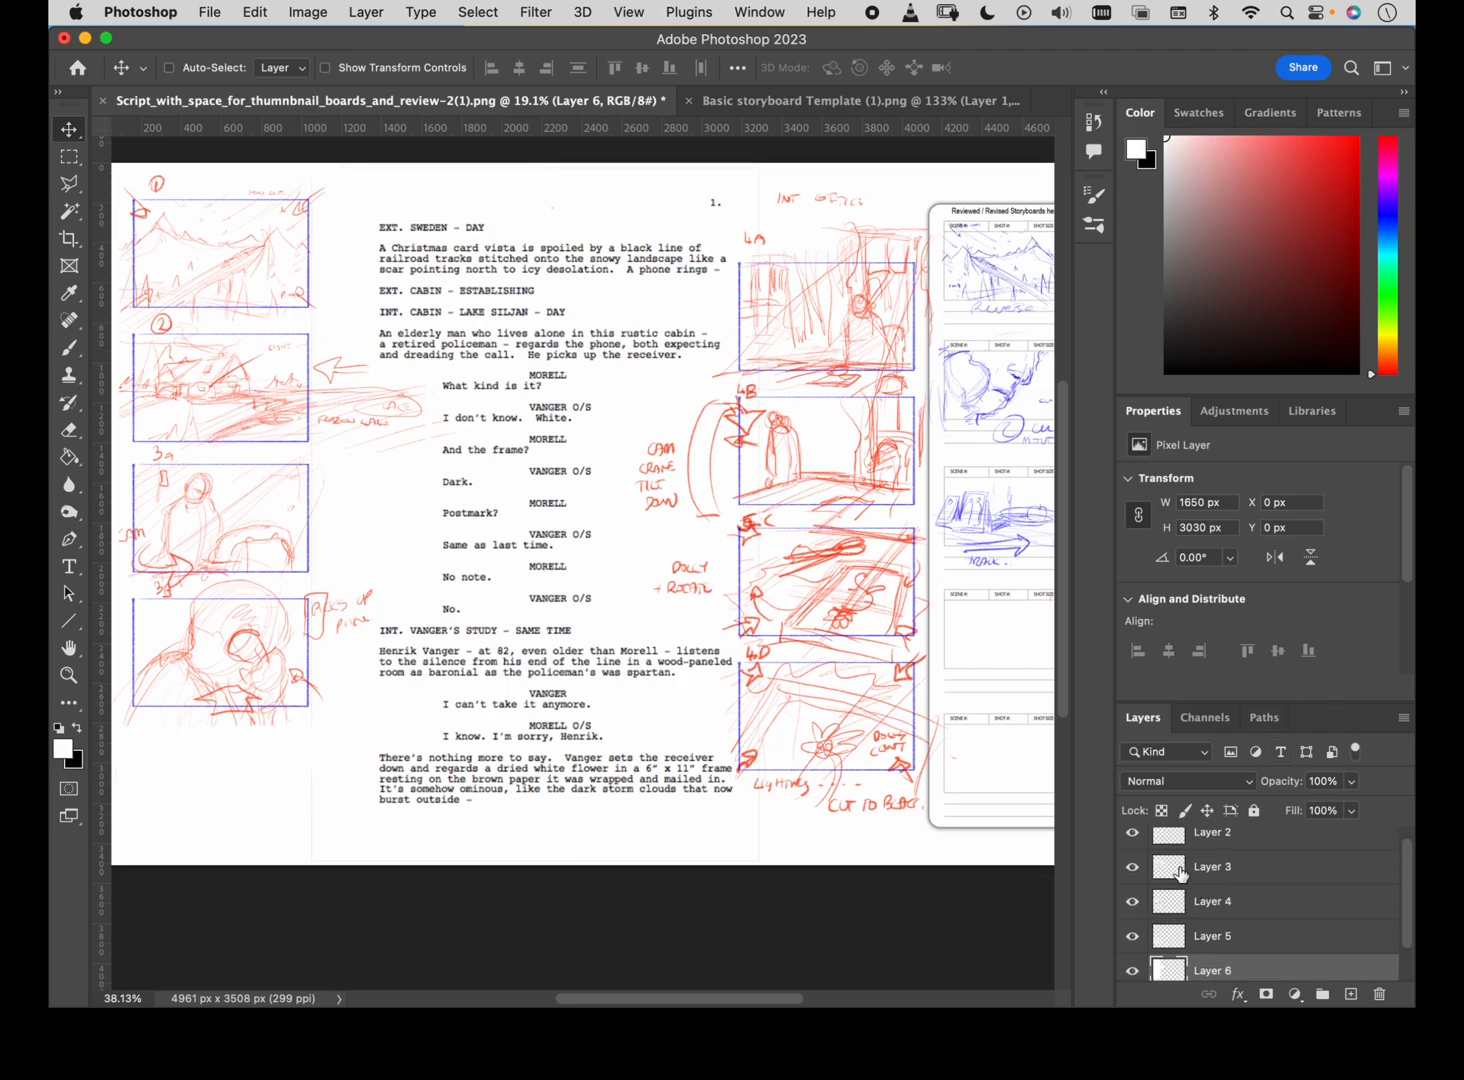
pyautogui.click(1134, 834)
pyautogui.click(1134, 834)
pyautogui.click(1131, 868)
pyautogui.click(1131, 868)
# Remove the Properties panel group from the workspace and extend the layer list so every layer fits.
pyautogui.moveTo(1406, 868); pyautogui.dragTo(1406, 838)
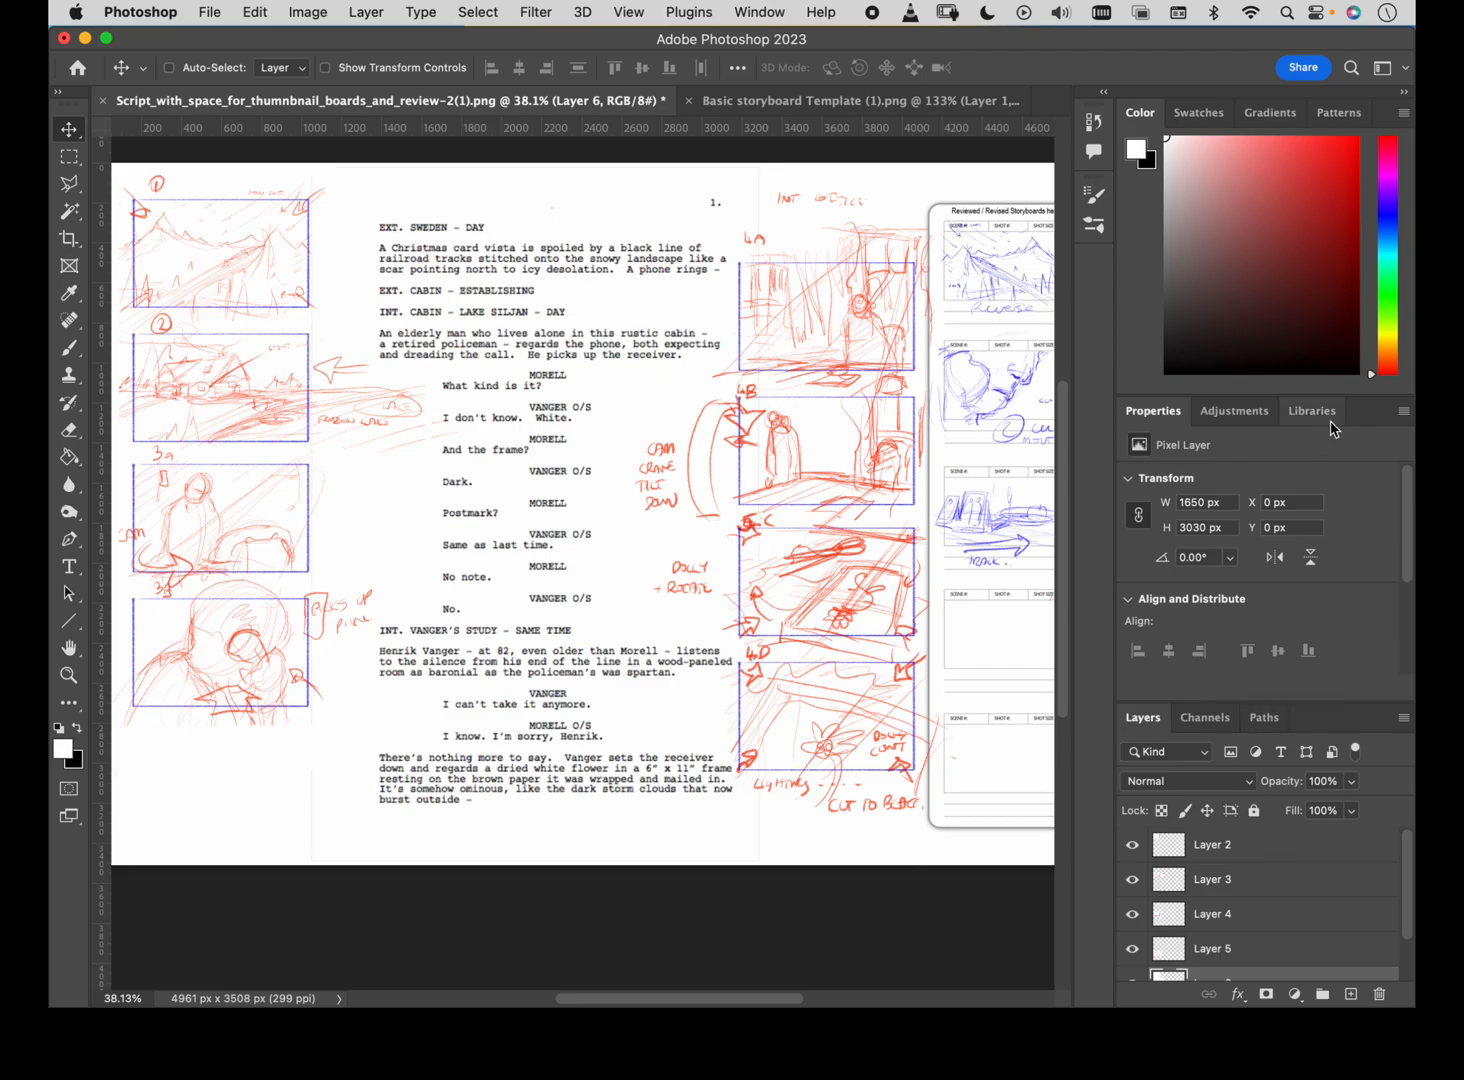
pyautogui.moveTo(1368, 422); pyautogui.dragTo(1192, 437)
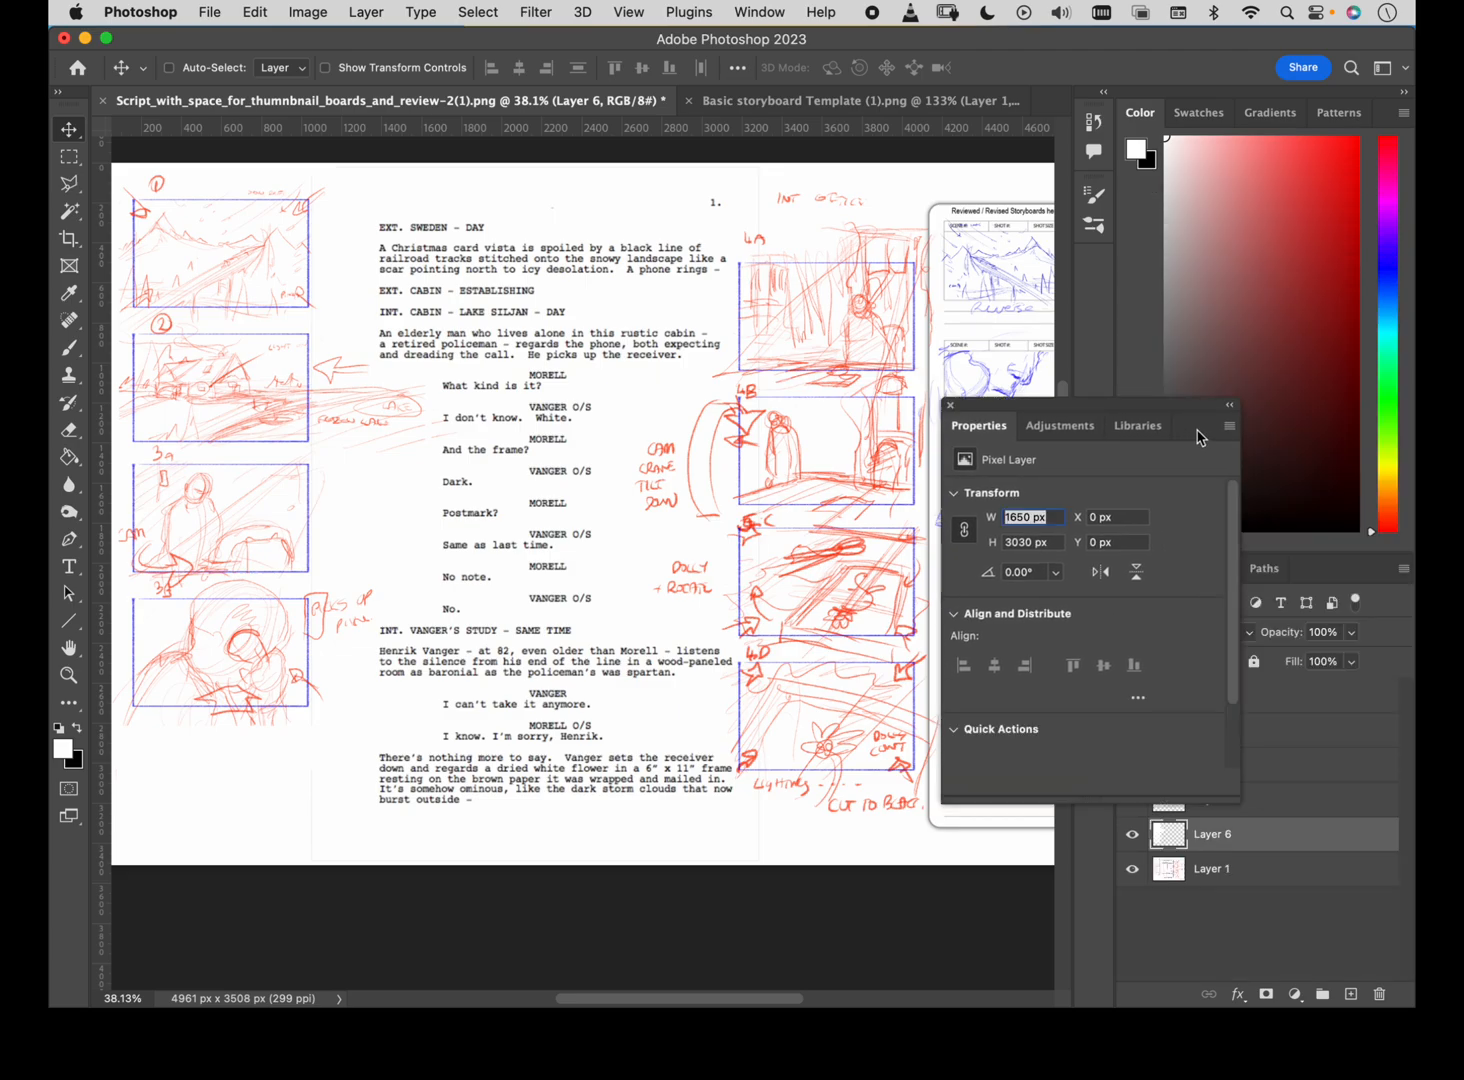
pyautogui.click(950, 405)
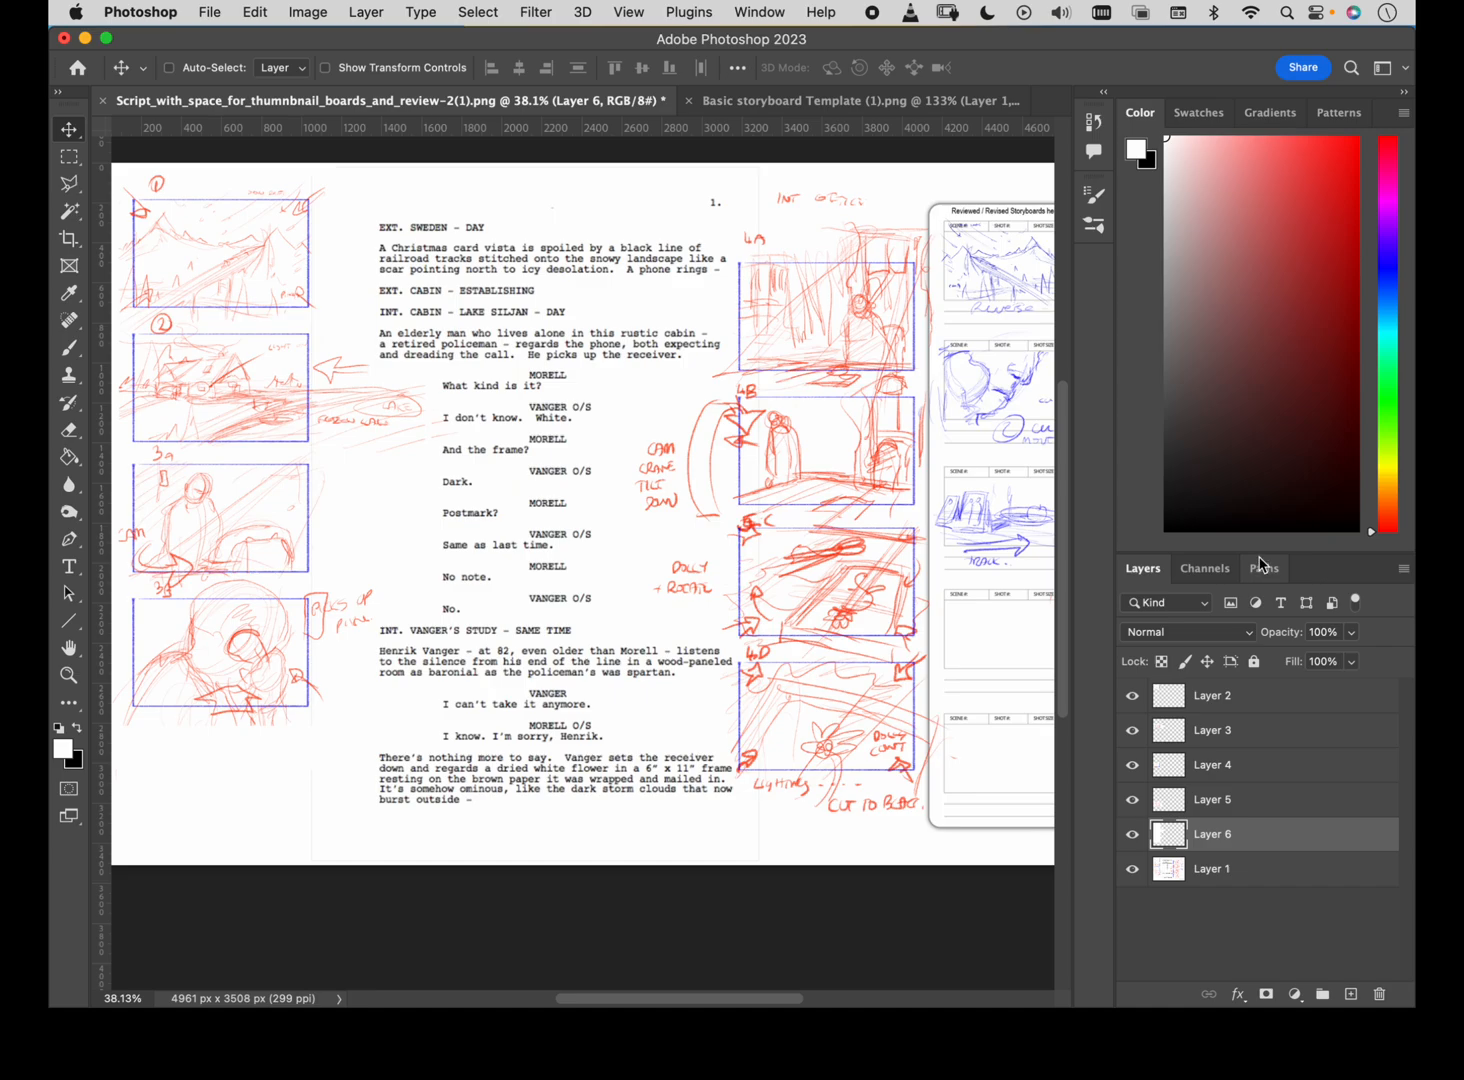
pyautogui.moveTo(1264, 548); pyautogui.dragTo(1246, 234)
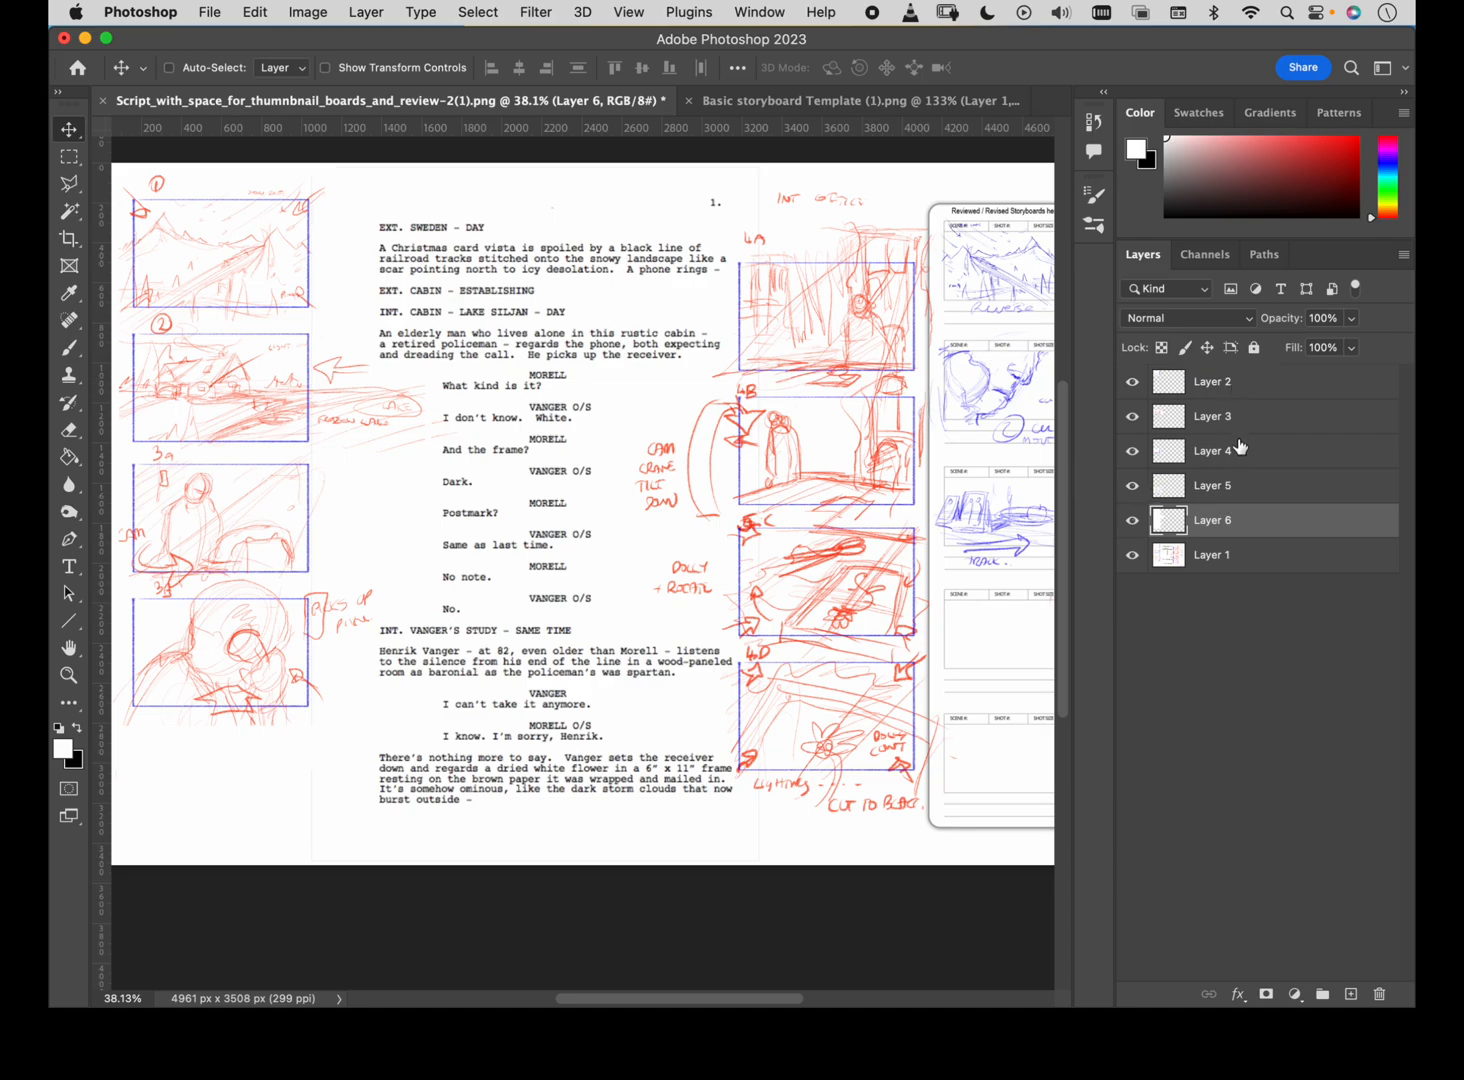
# Try stamping all visible layers into a new layer above Layer 2 and moving the stamped copy, and undo it.
pyautogui.click(1255, 391)
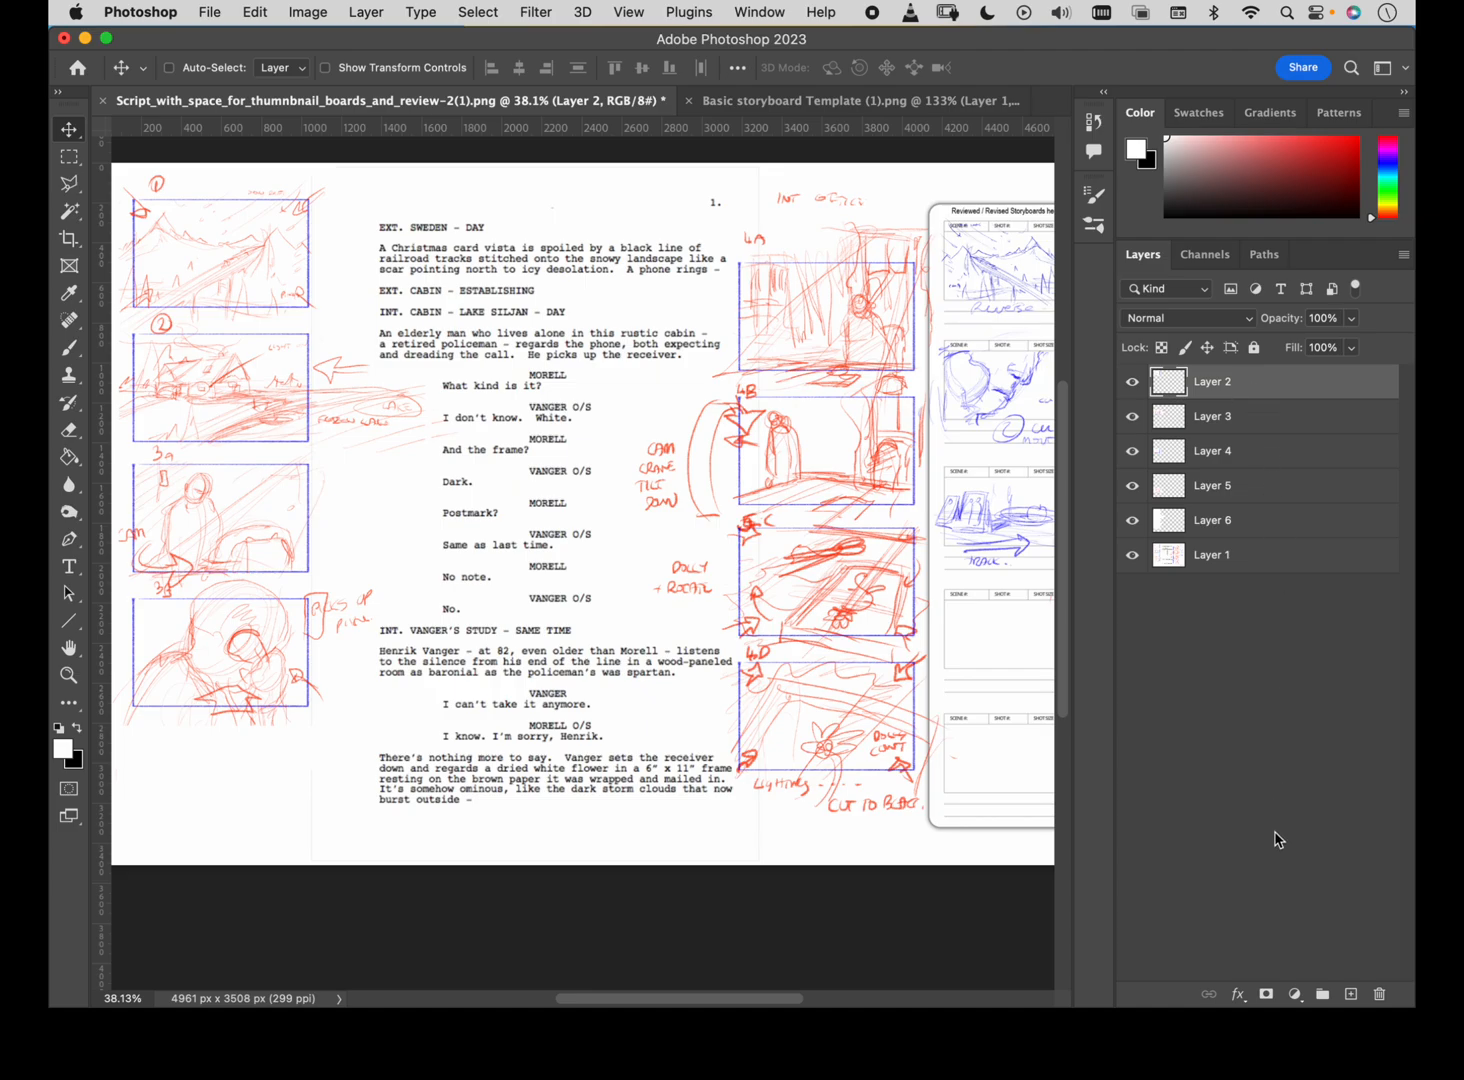
pyautogui.click(1351, 996)
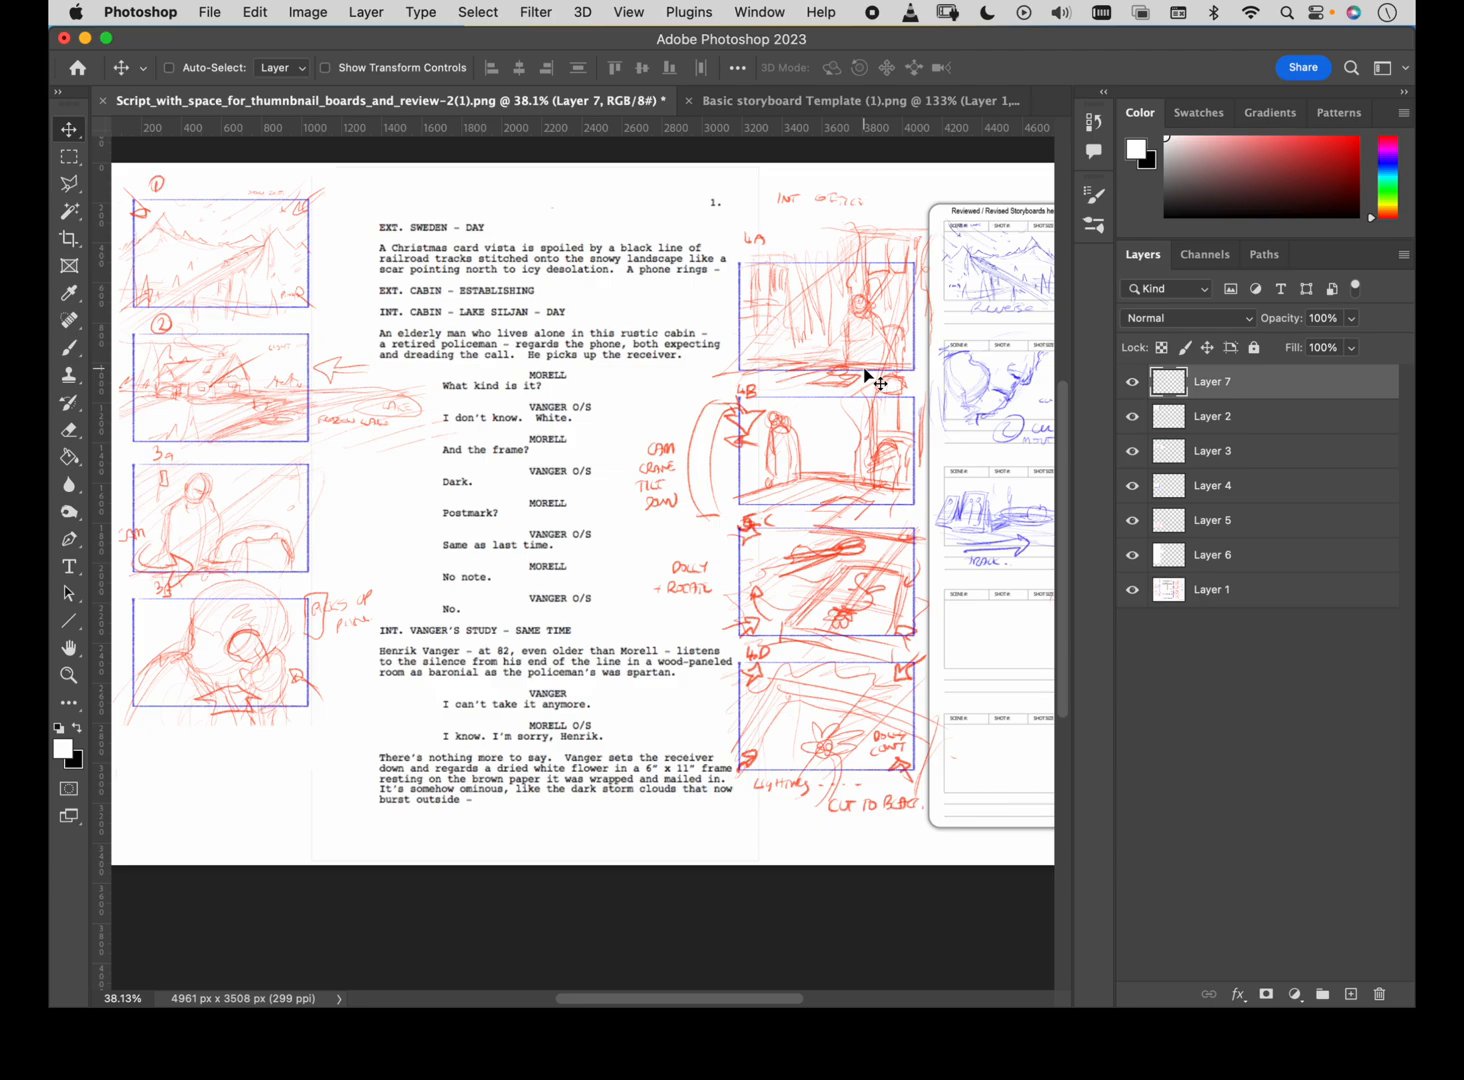
pyautogui.press('alt+shift+super+e')
pyautogui.moveTo(710, 360); pyautogui.dragTo(830, 508)
pyautogui.press('super+z')
pyautogui.moveTo(773, 390); pyautogui.dragTo(793, 468)
pyautogui.press('super+z')
pyautogui.press('super+z')
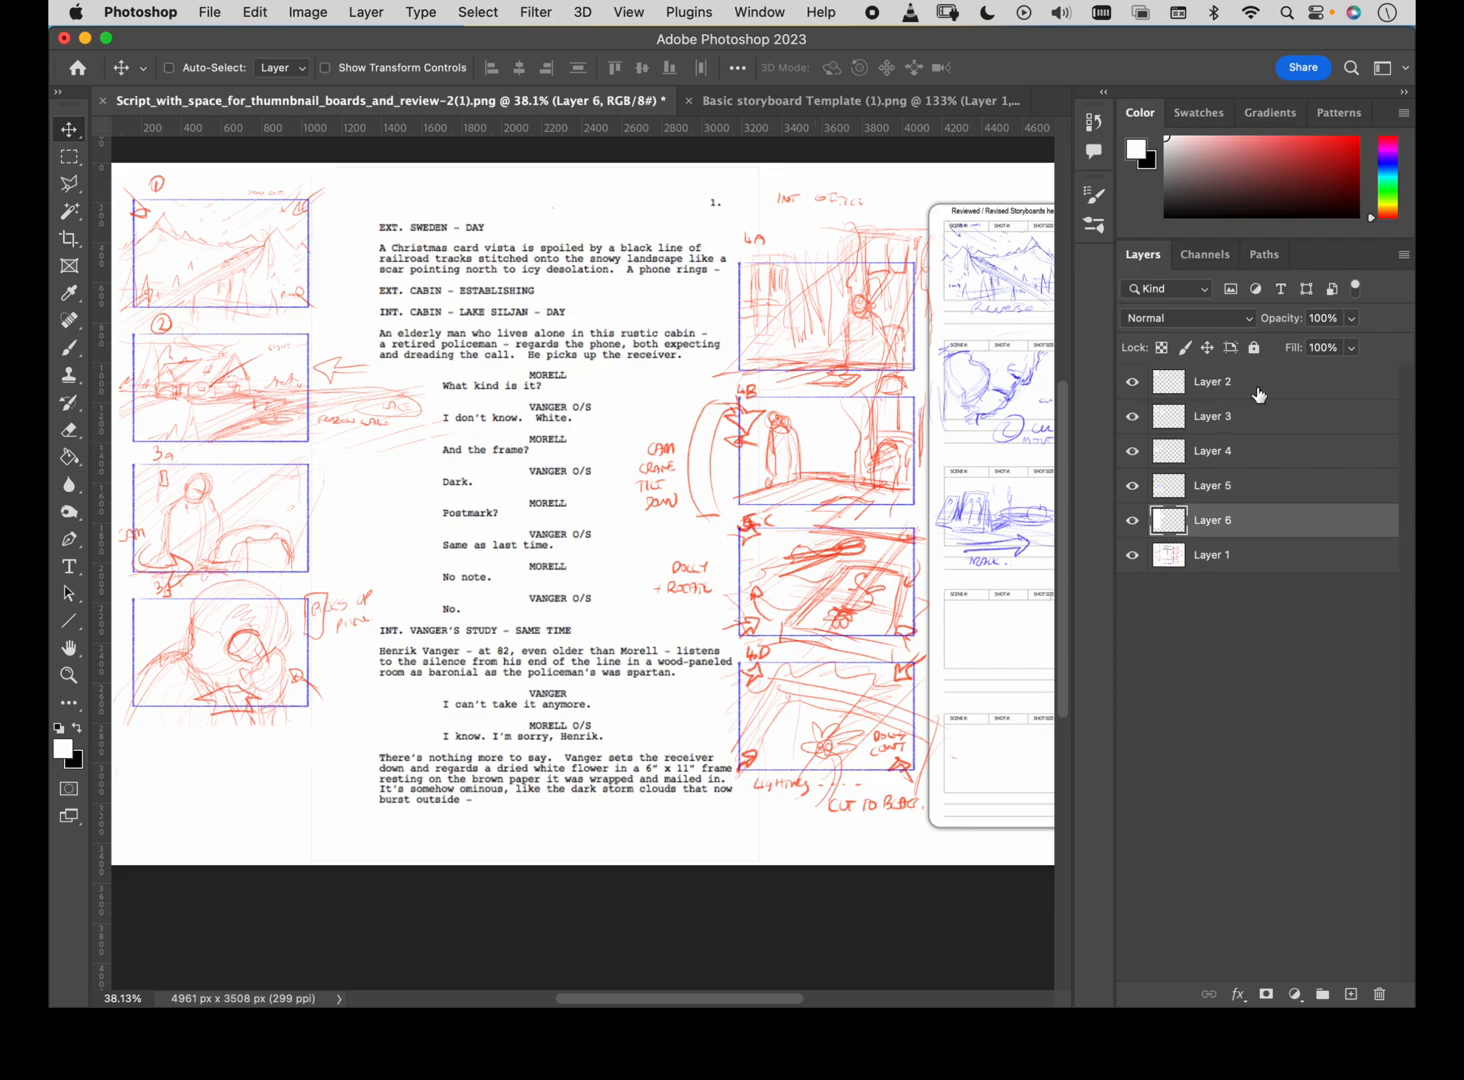
# Try merging all layers from Layer 2 down to Layer 1 into a single layer, and undo the merge.
pyautogui.click(1258, 392)
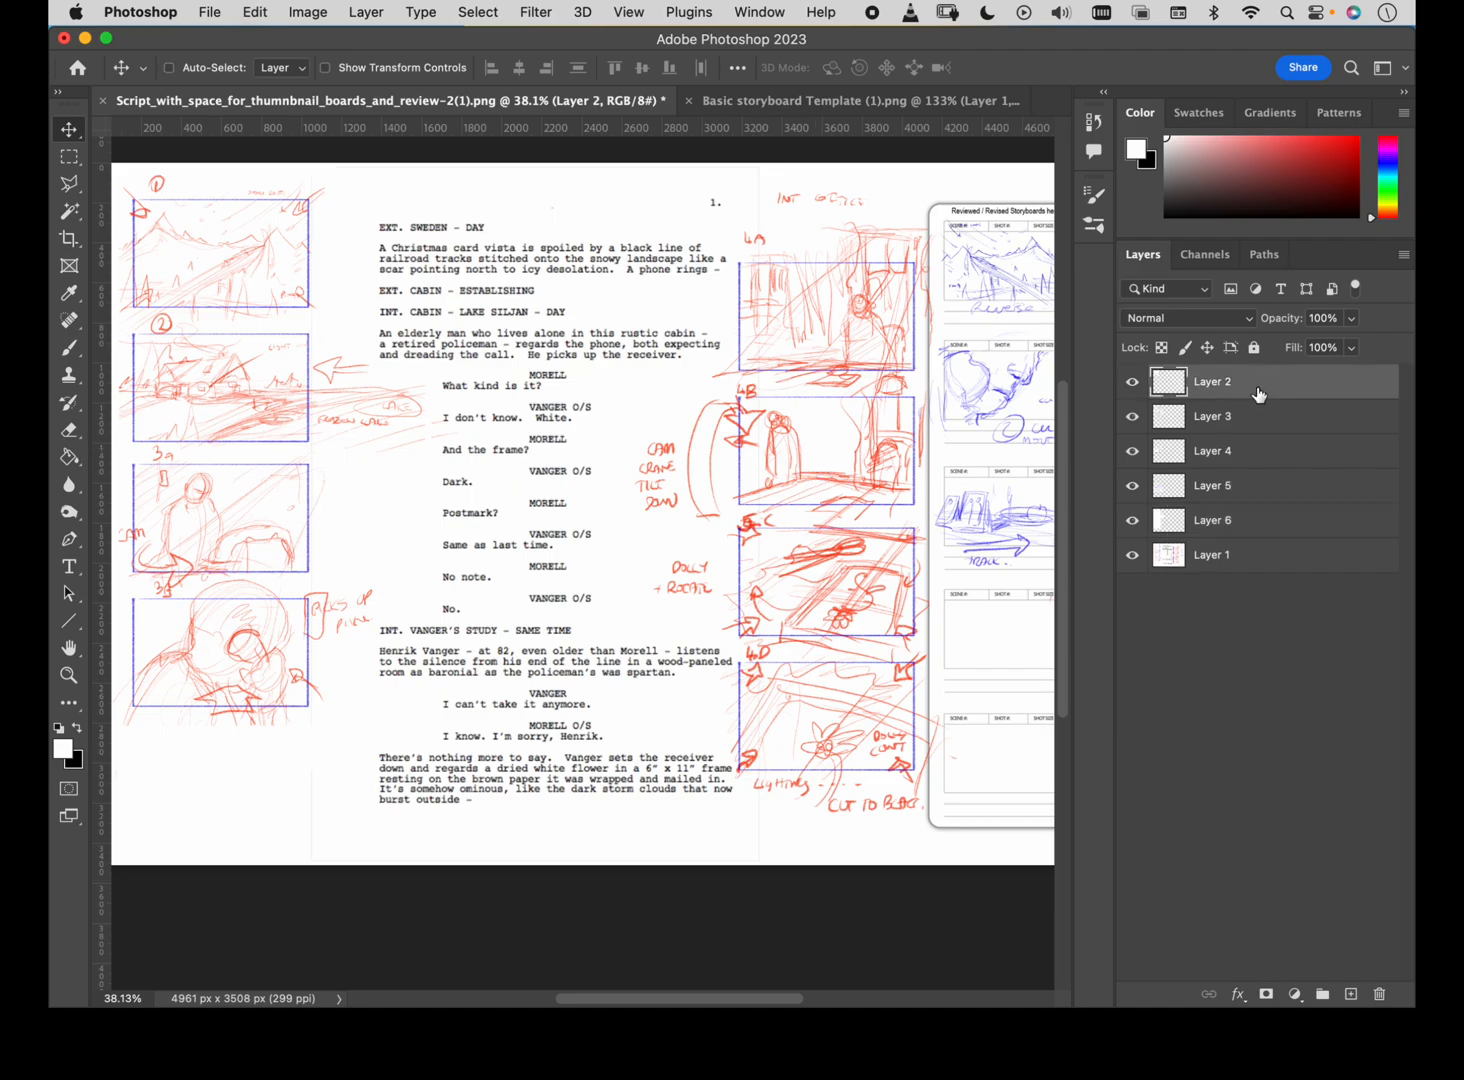
pyautogui.keyDown('shift'); pyautogui.click(1259, 561); pyautogui.keyUp('shift')
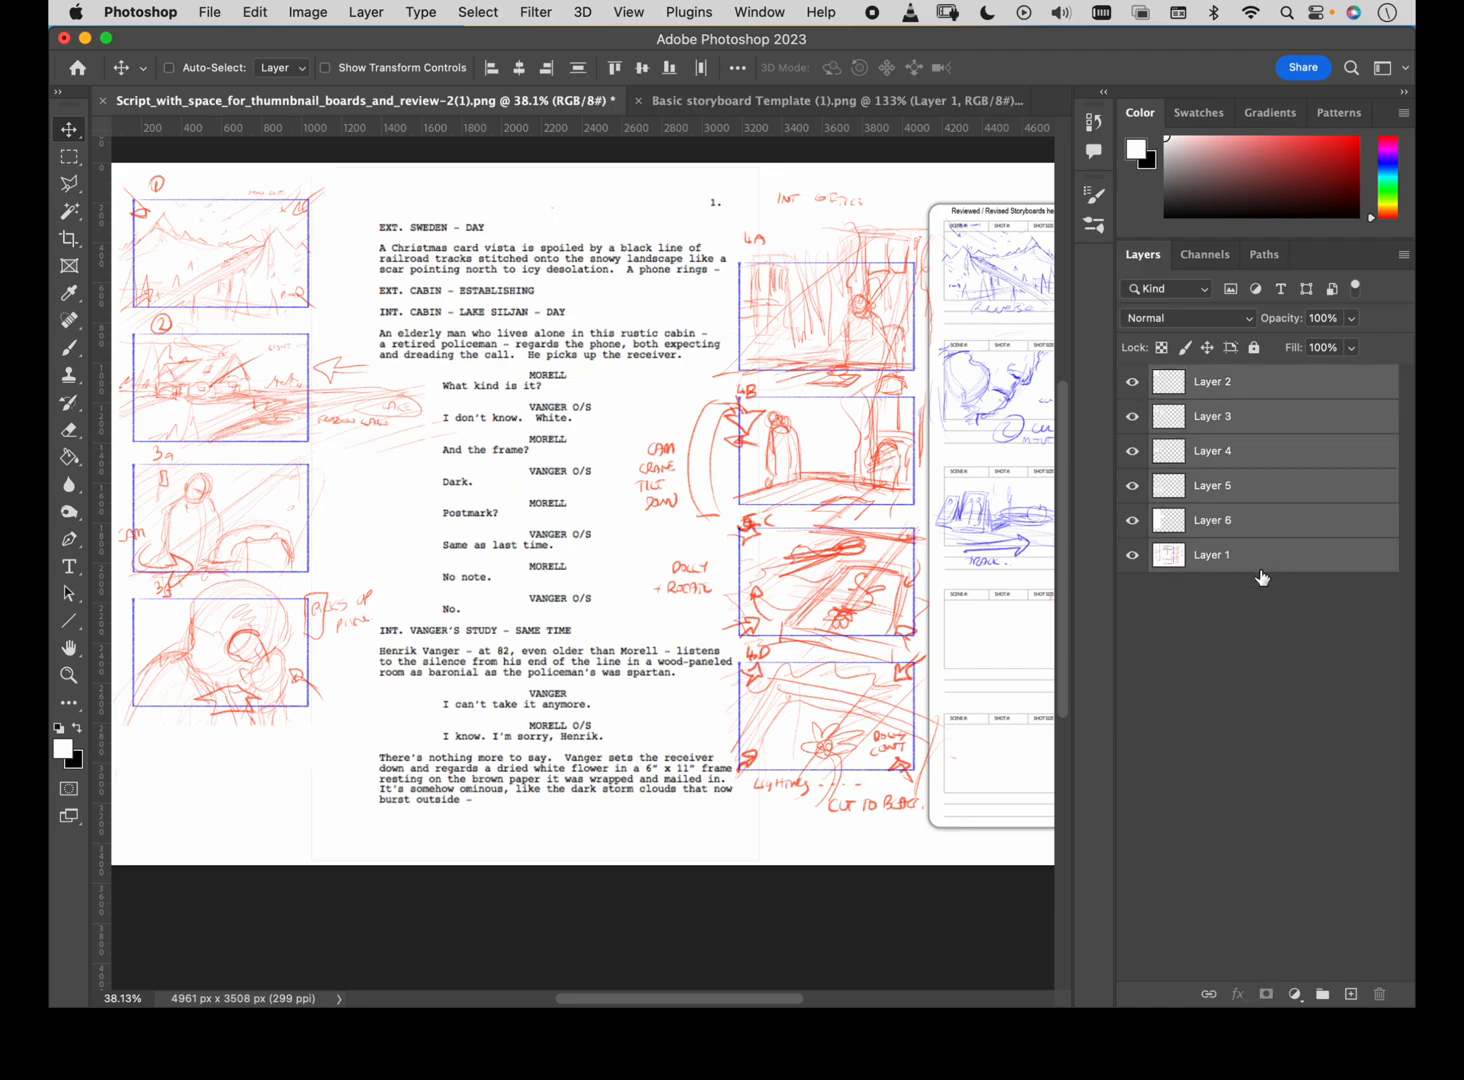
pyautogui.rightClick(1259, 391)
pyautogui.scroll(-5, 1024, 866)
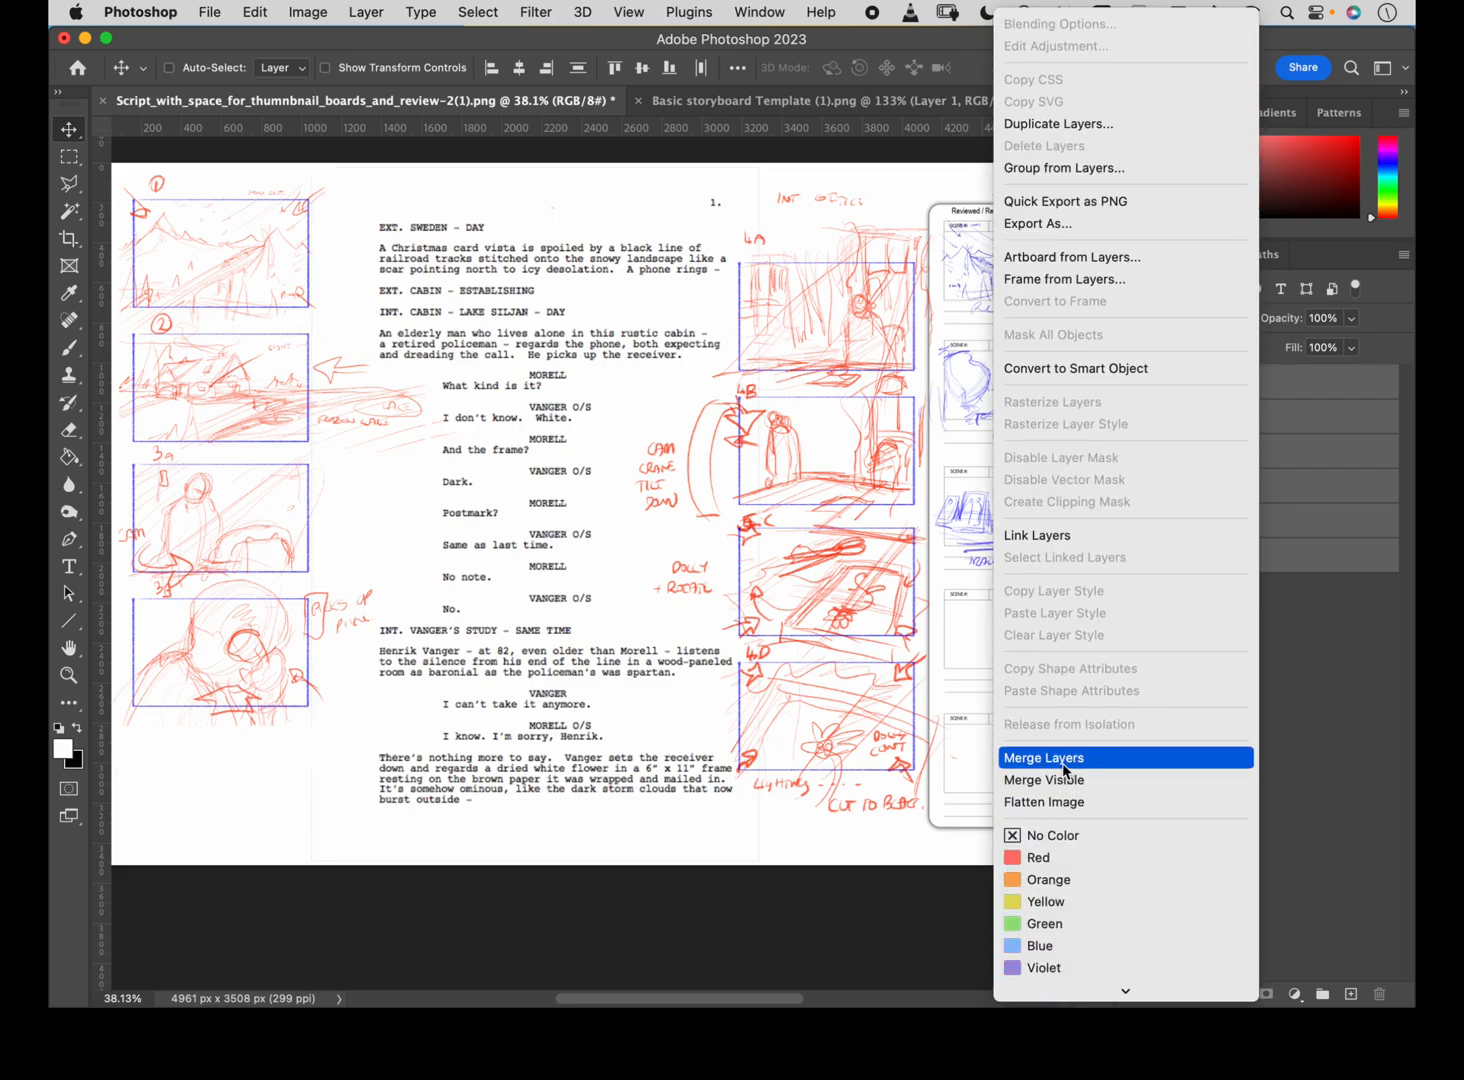
pyautogui.click(1066, 771)
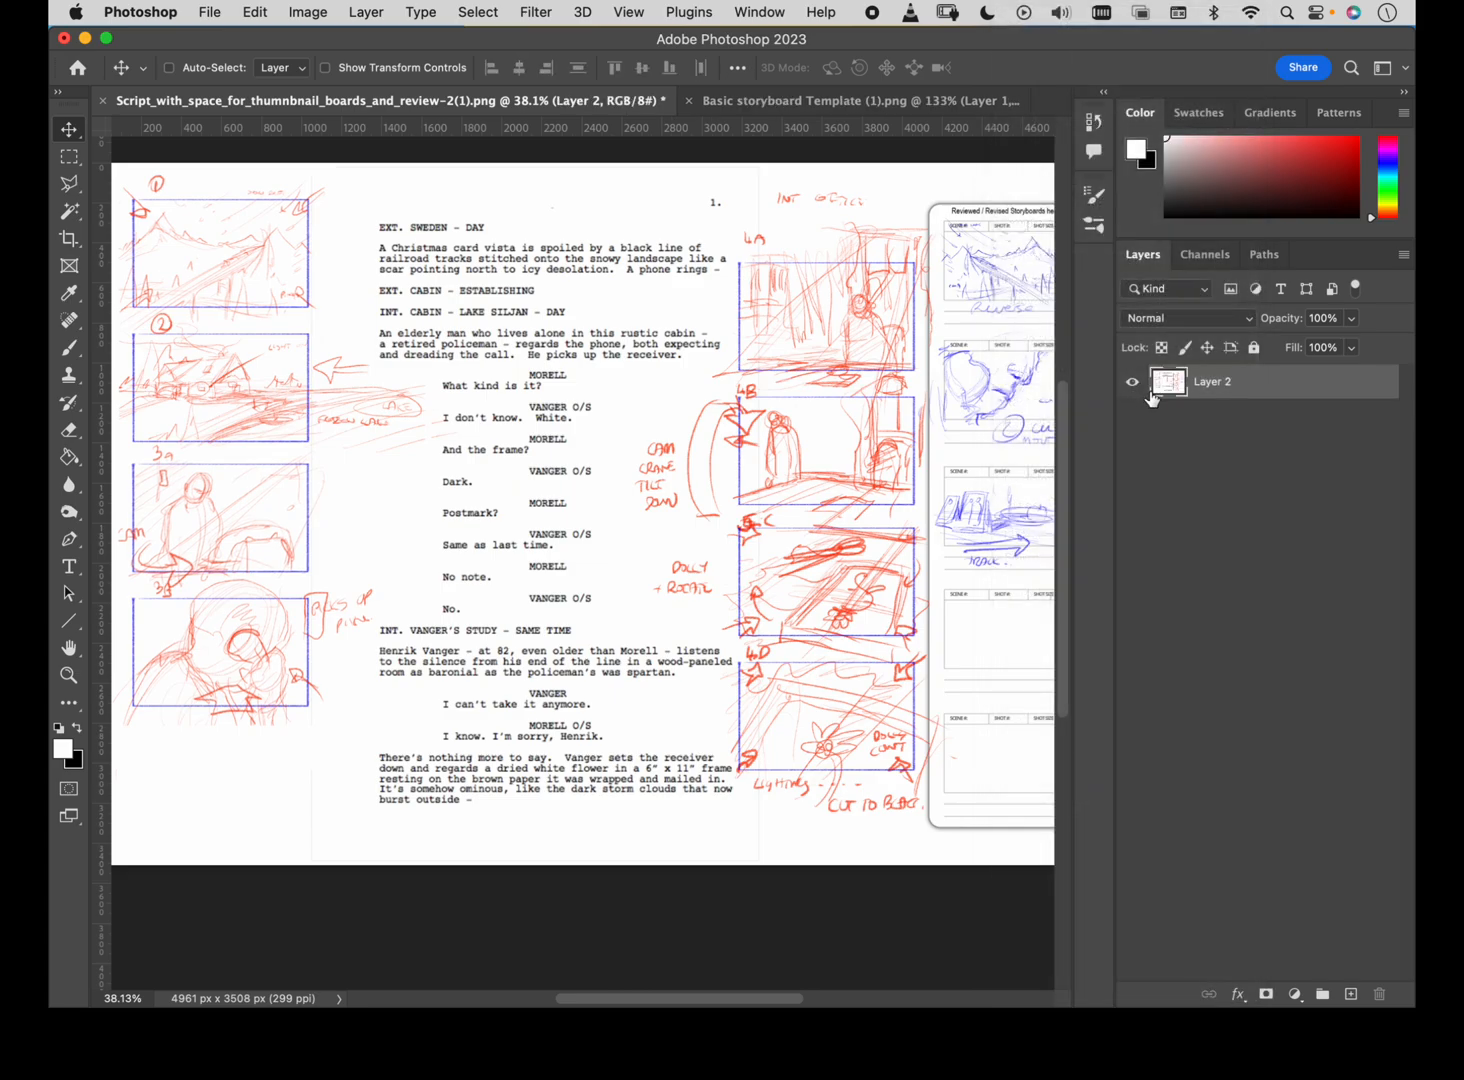
pyautogui.press('super+z')
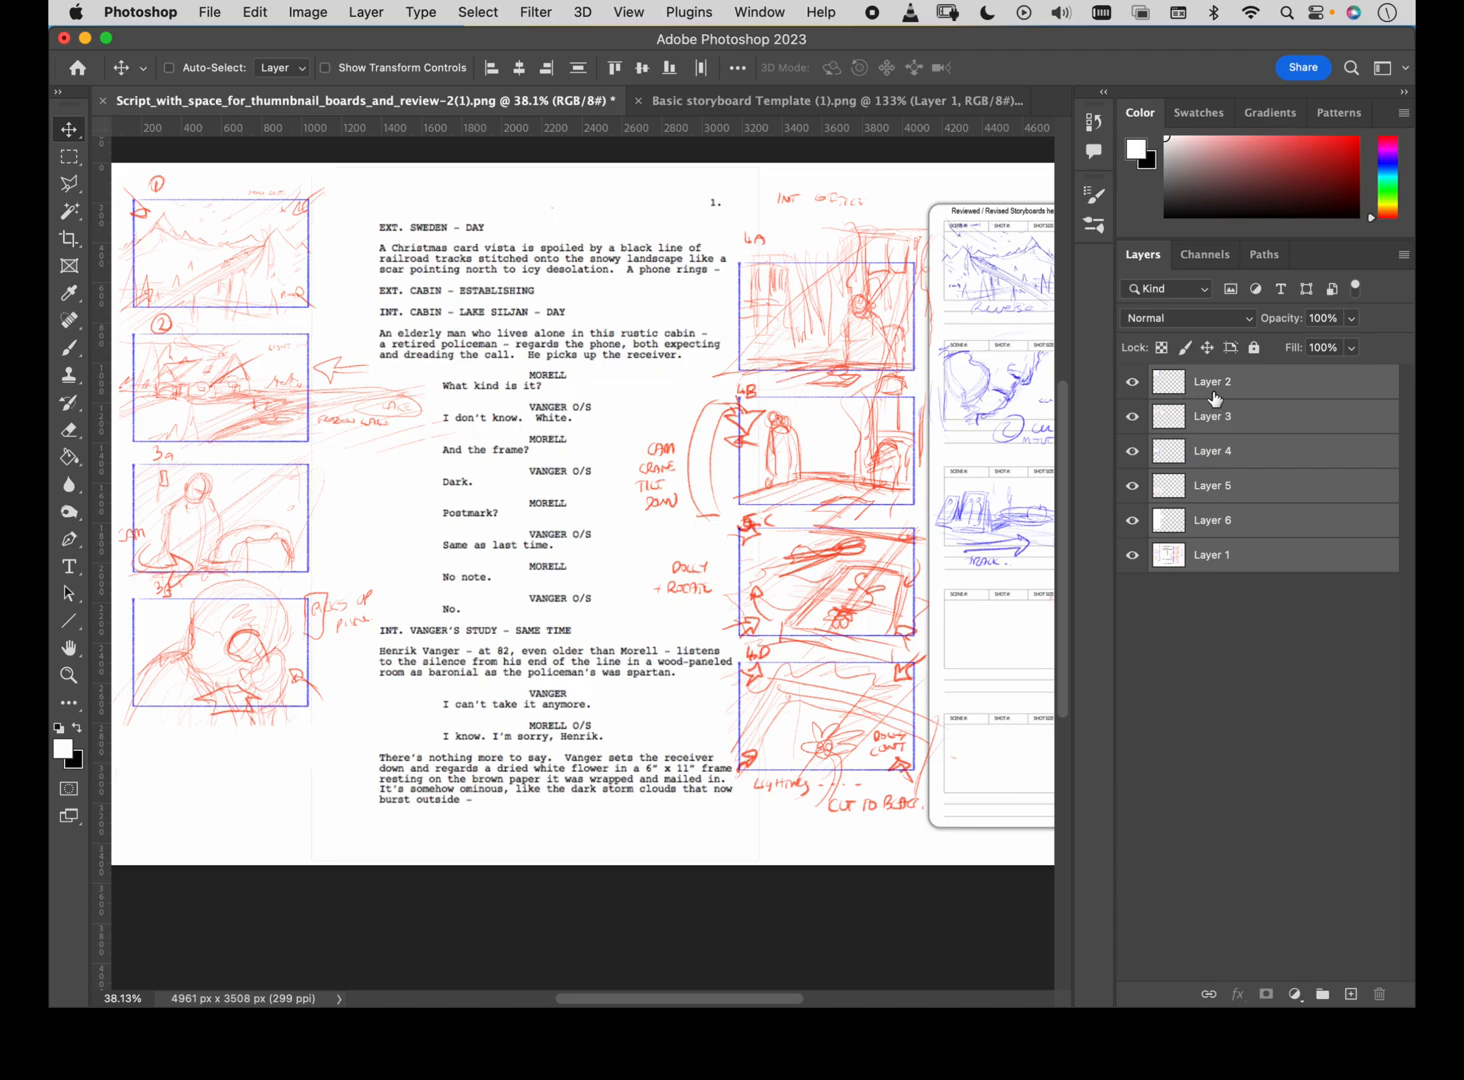
# Add a new layer above Layer 2 and stamp all visible layers of the script page into it.
pyautogui.click(1218, 391)
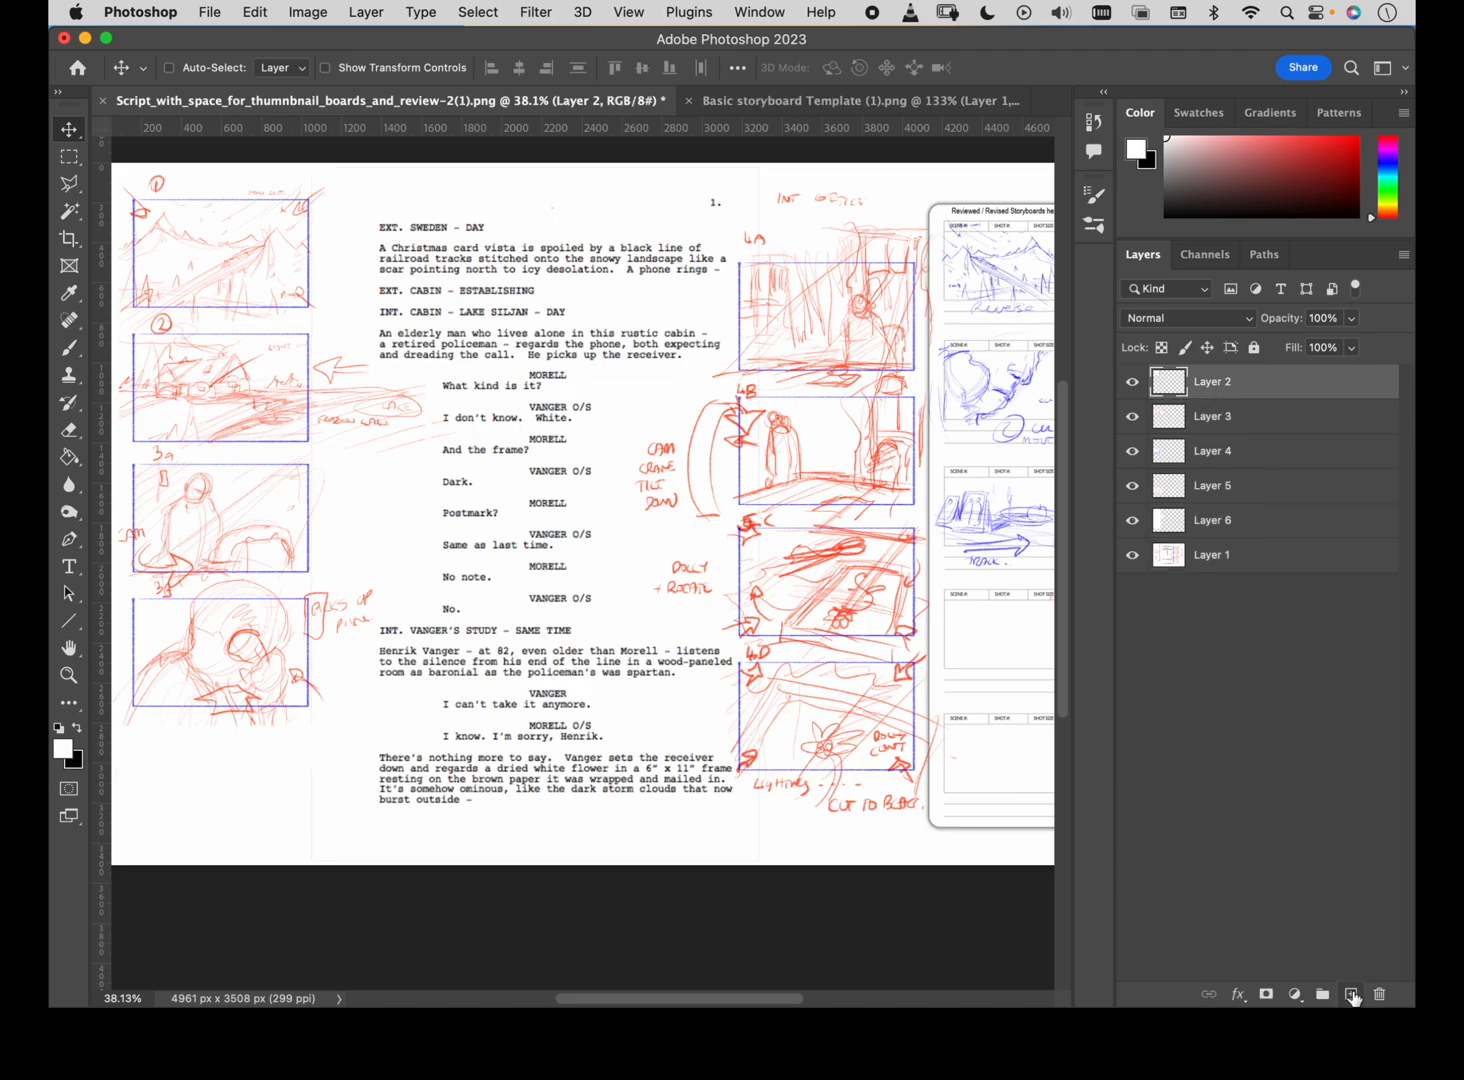
pyautogui.click(1351, 994)
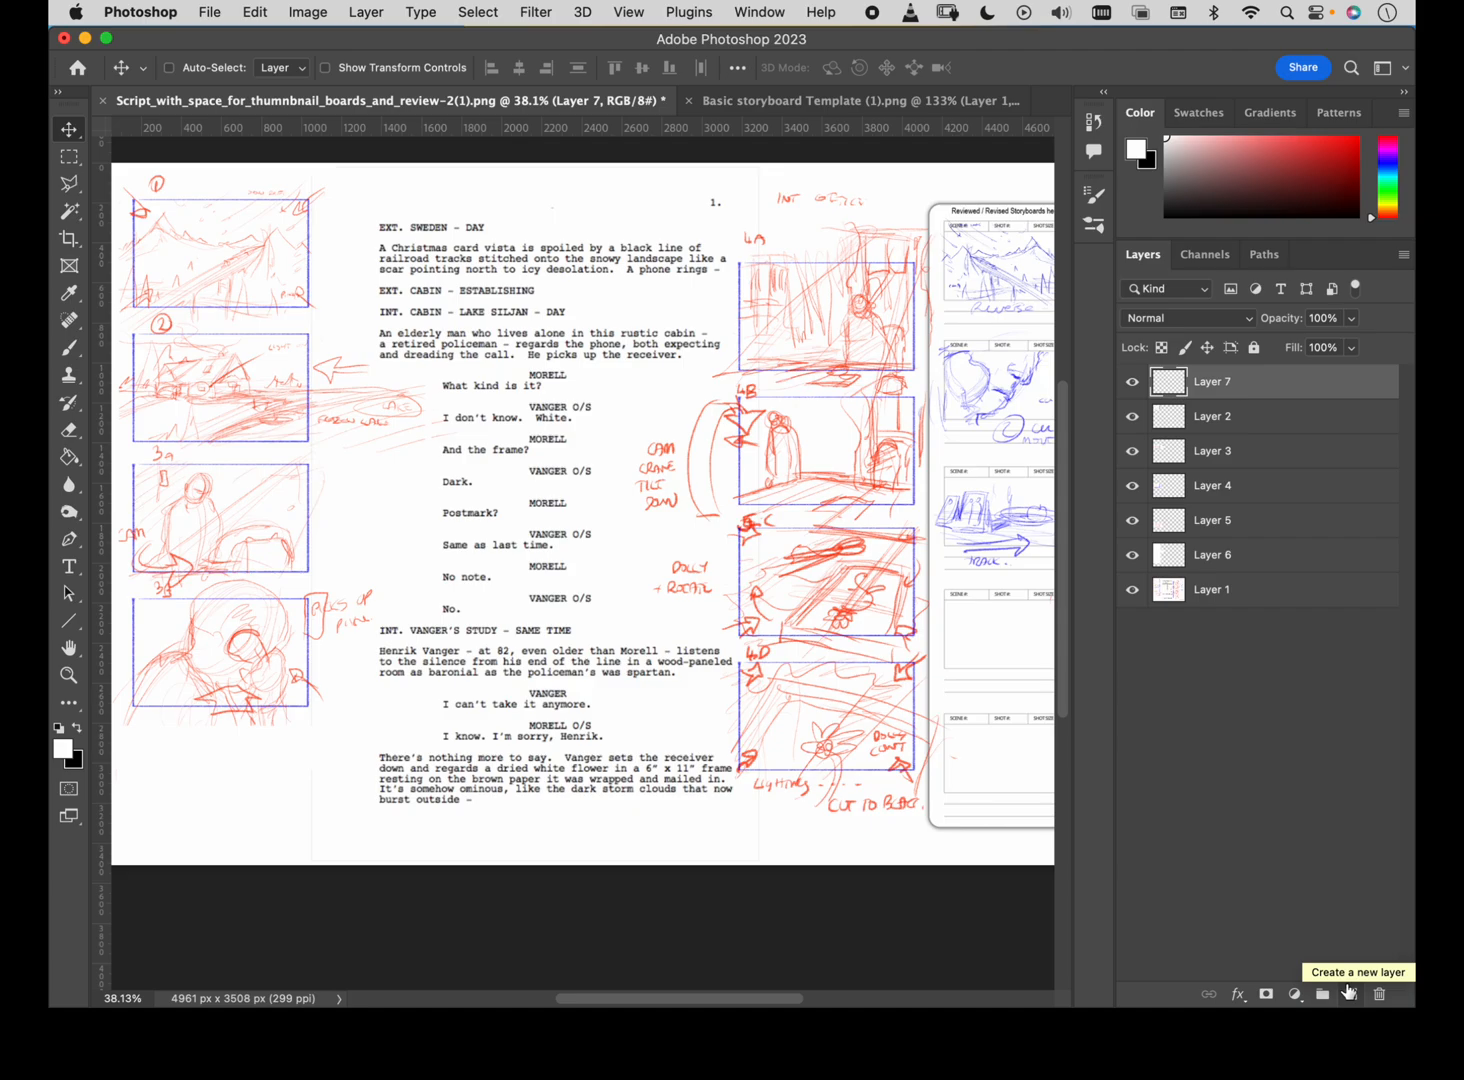
pyautogui.press('alt+shift+super+e')
pyautogui.moveTo(912, 655)
pyautogui.mouseDown()
pyautogui.moveTo(843, 650)
pyautogui.moveTo(936, 666)
pyautogui.moveTo(912, 655)
pyautogui.mouseUp()
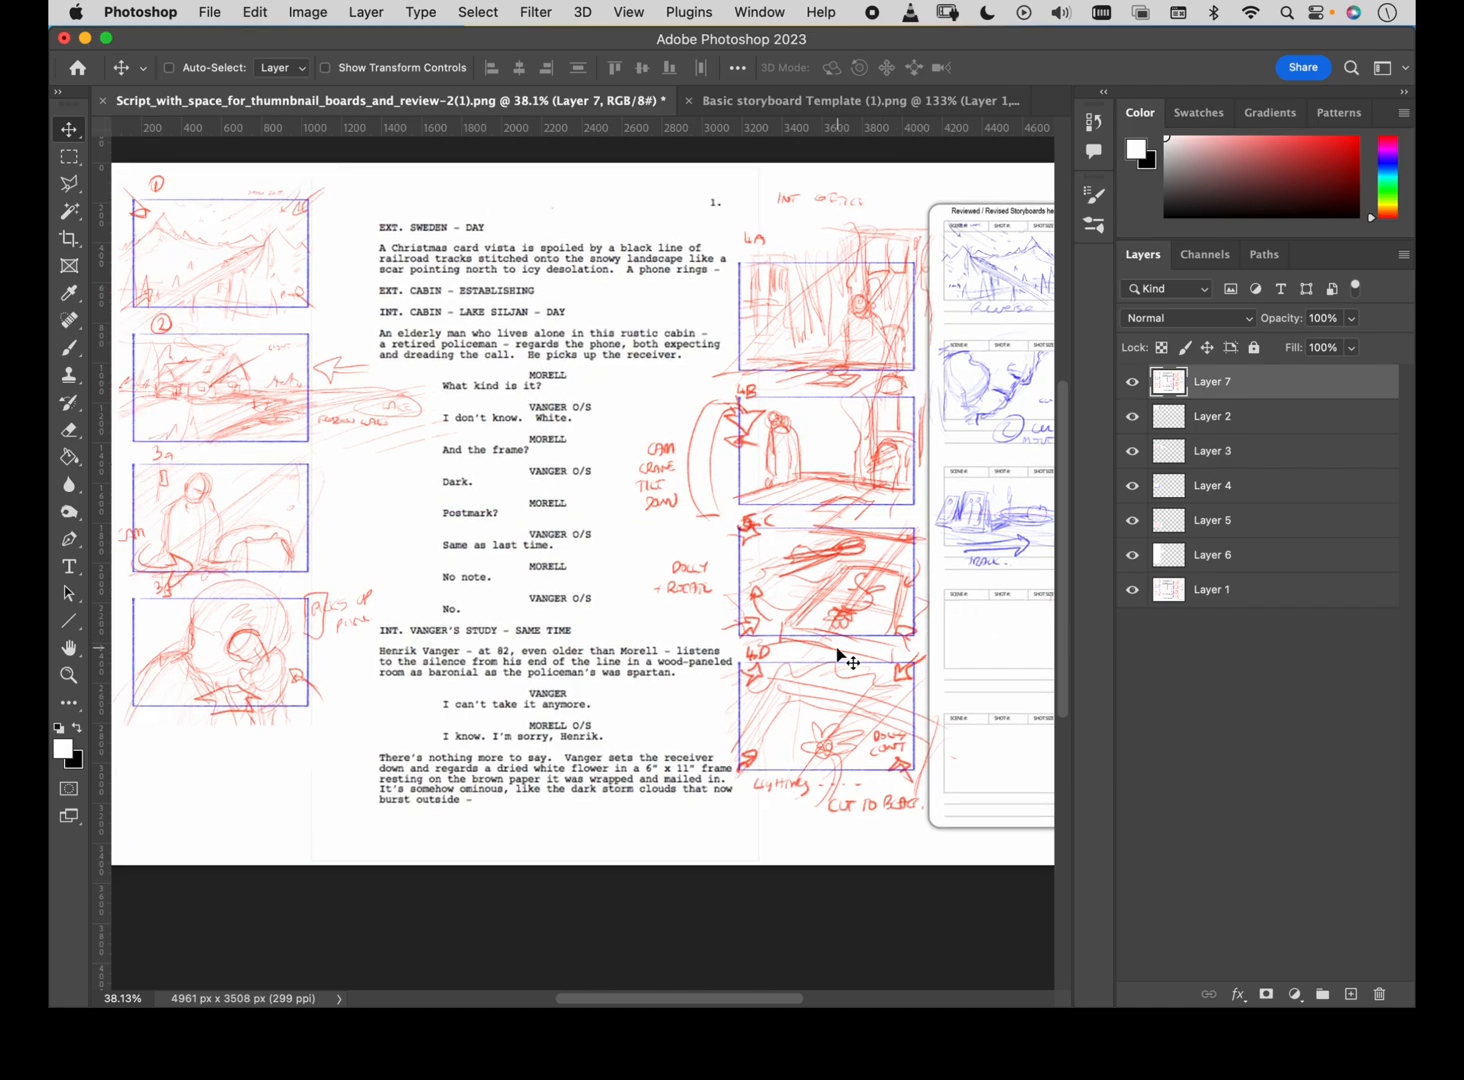
# Copy the shot 1 mountain sketch with its surrounding margin from the stamped layer and paste it into the storyboard template.
pyautogui.press('m')
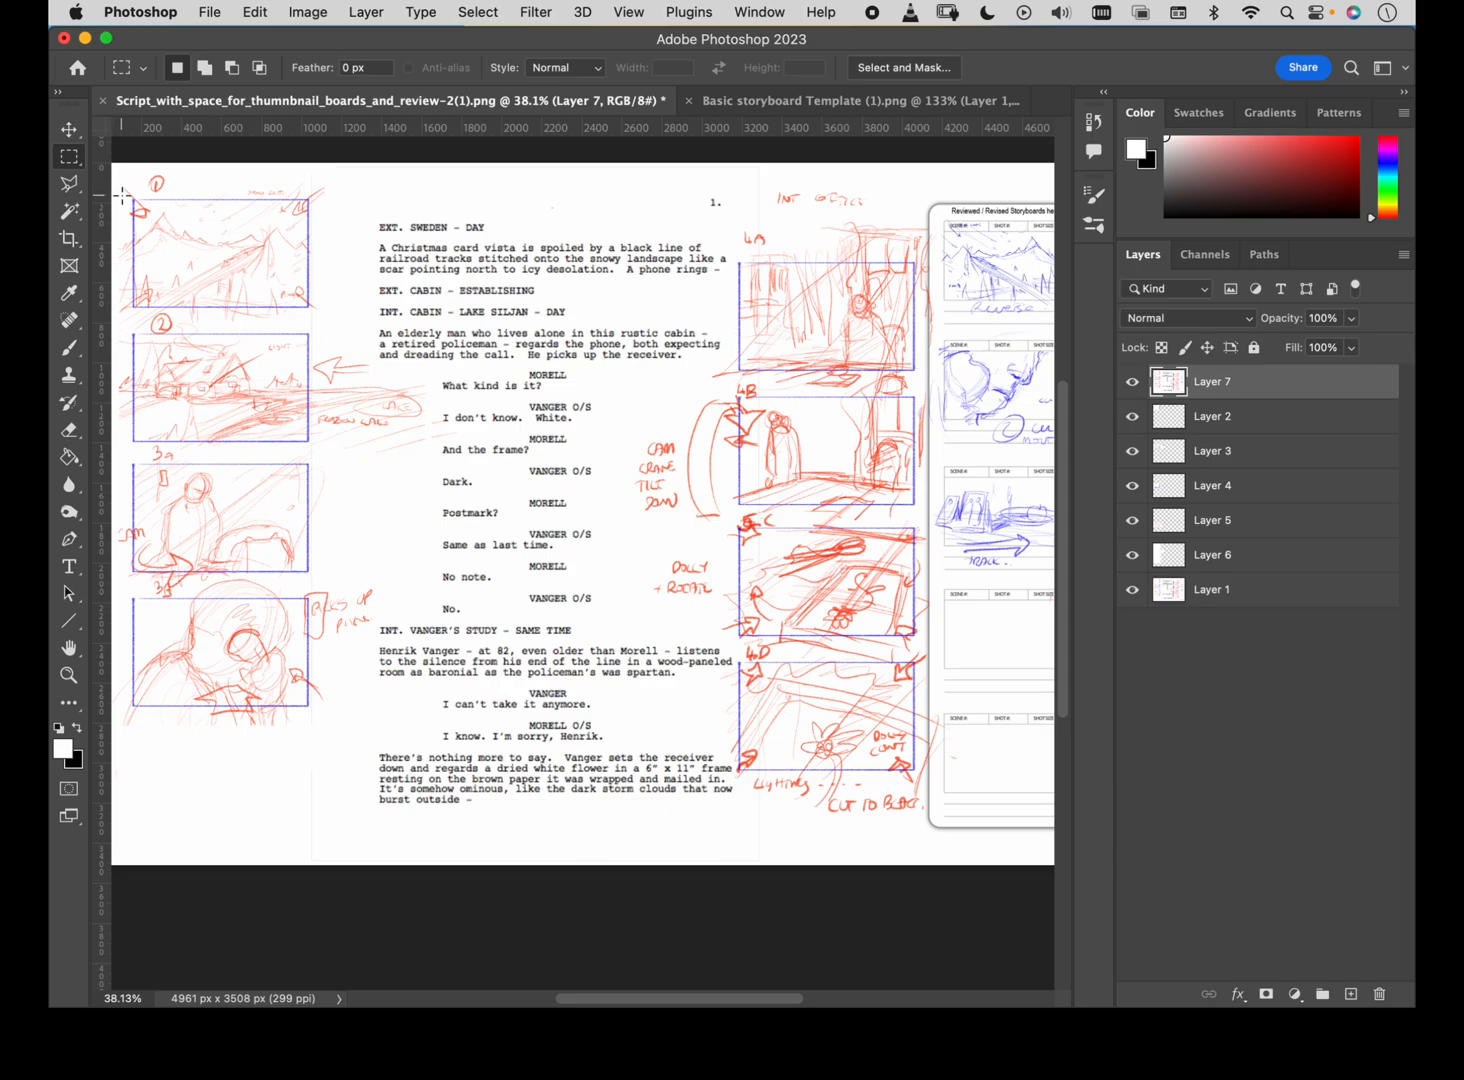
pyautogui.moveTo(119, 183); pyautogui.dragTo(326, 322)
pyautogui.press('cmd+c')
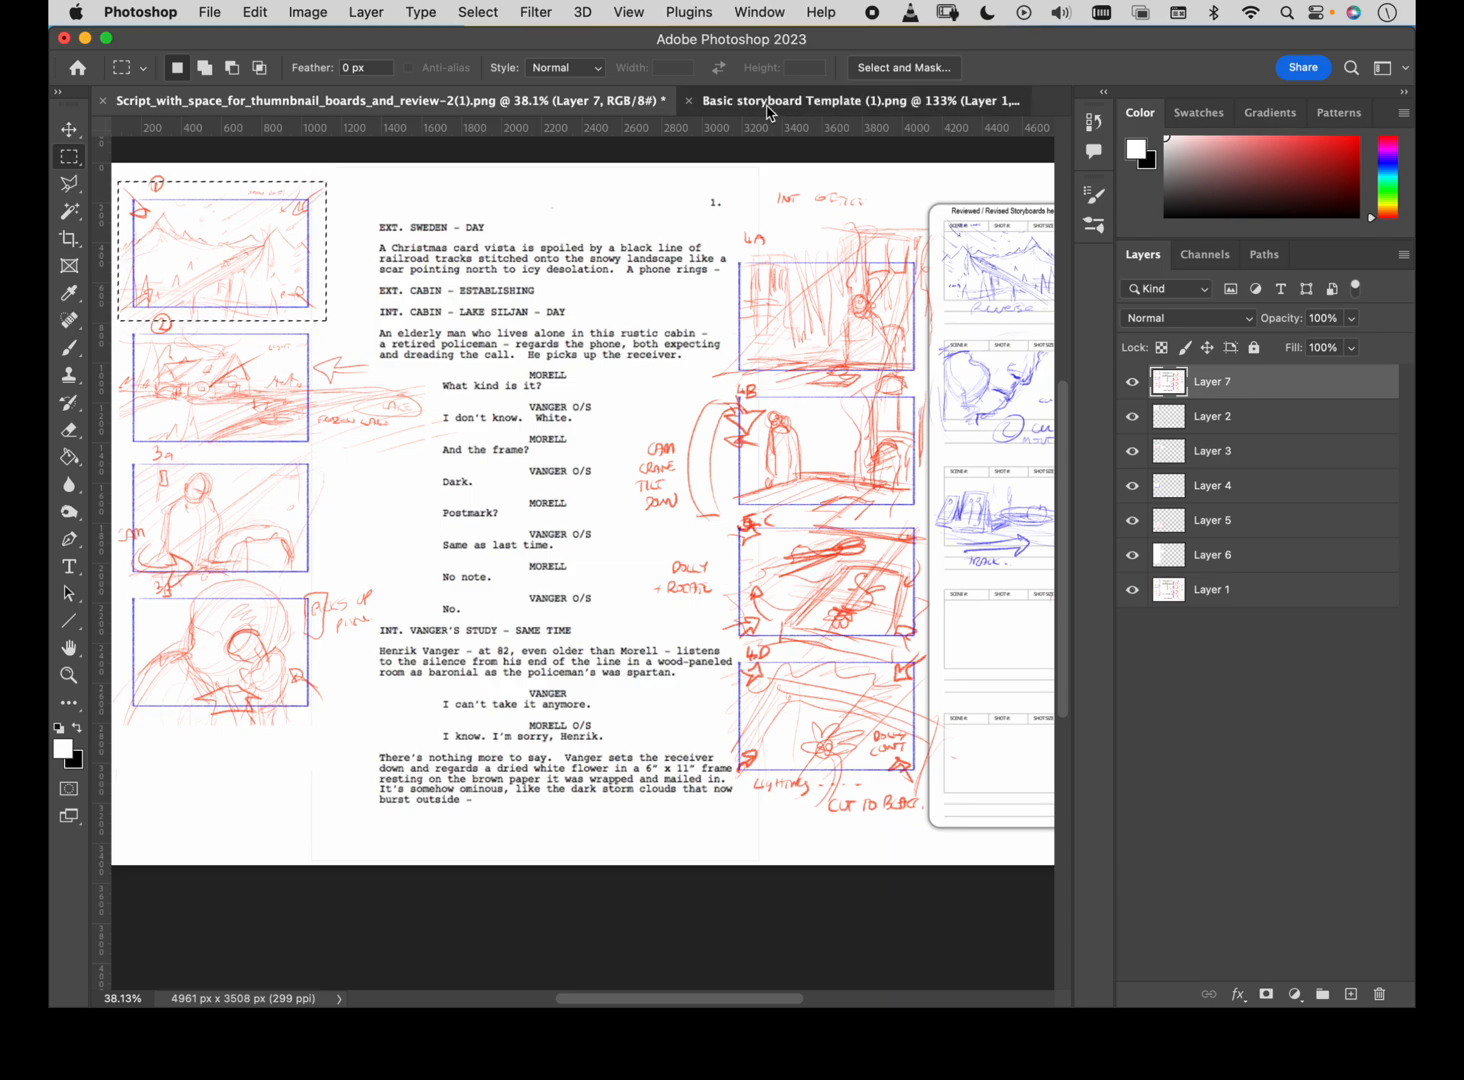
pyautogui.click(765, 100)
pyautogui.press('cmd+v')
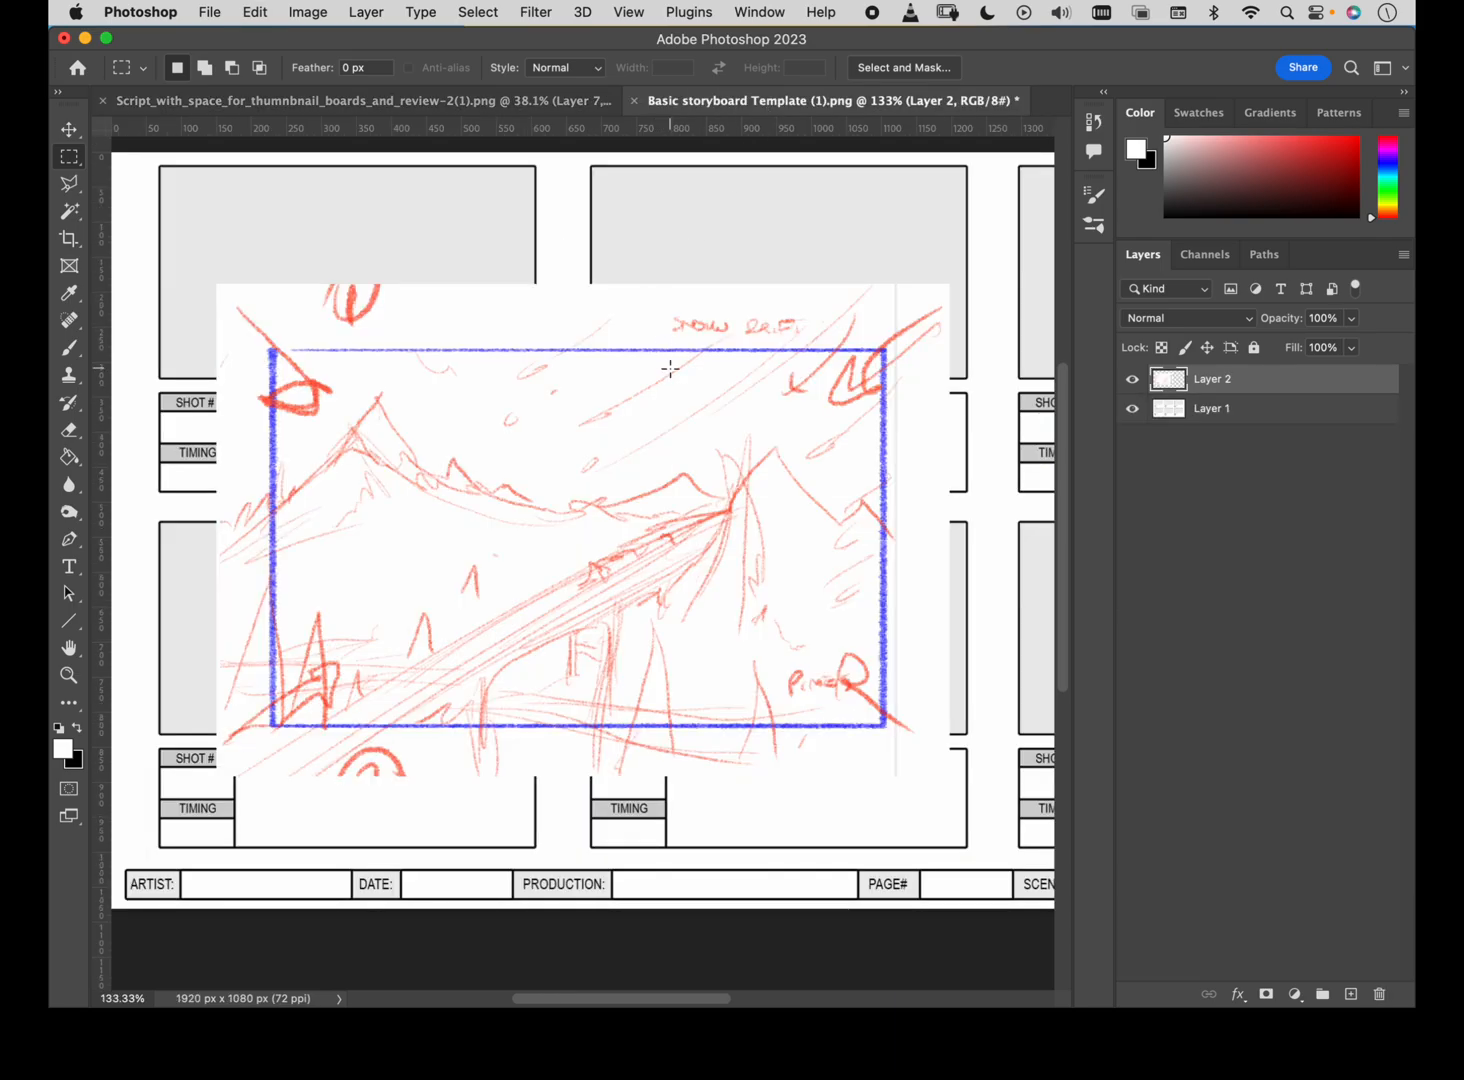
# Scale the pasted mountain sketch to about 60% and position it over the first storyboard frame.
pyautogui.press('super+t')
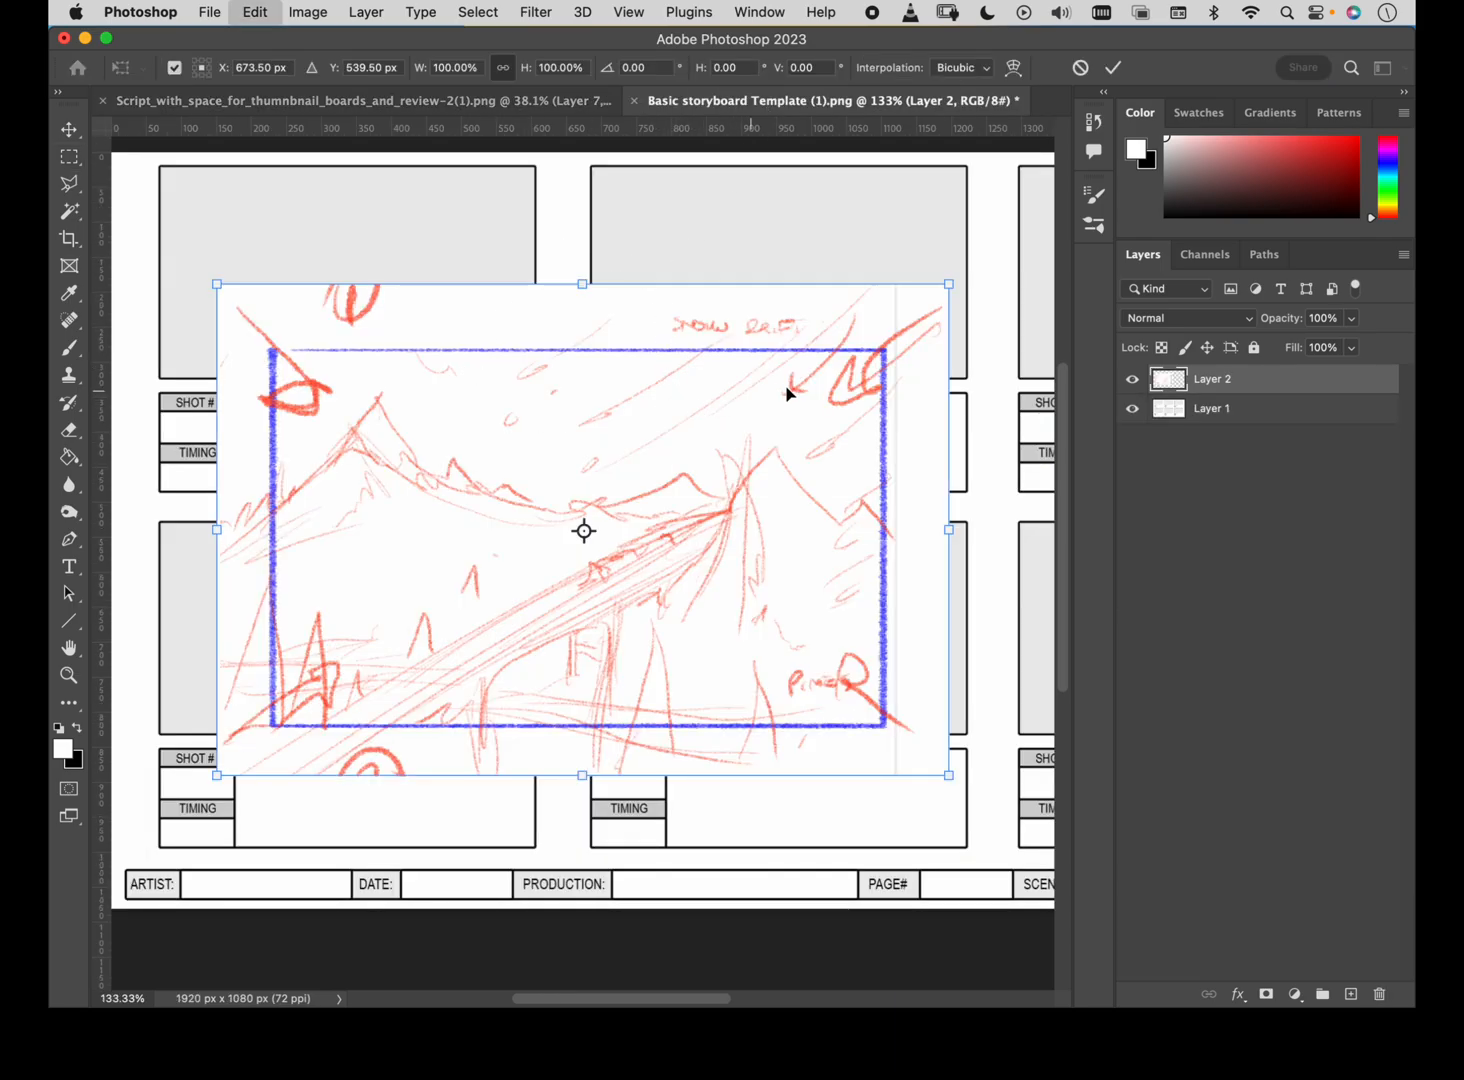
pyautogui.moveTo(954, 283); pyautogui.dragTo(698, 453)
pyautogui.moveTo(565, 523); pyautogui.dragTo(485, 210)
pyautogui.moveTo(614, 143); pyautogui.dragTo(573, 171)
pyautogui.moveTo(474, 235); pyautogui.dragTo(471, 215)
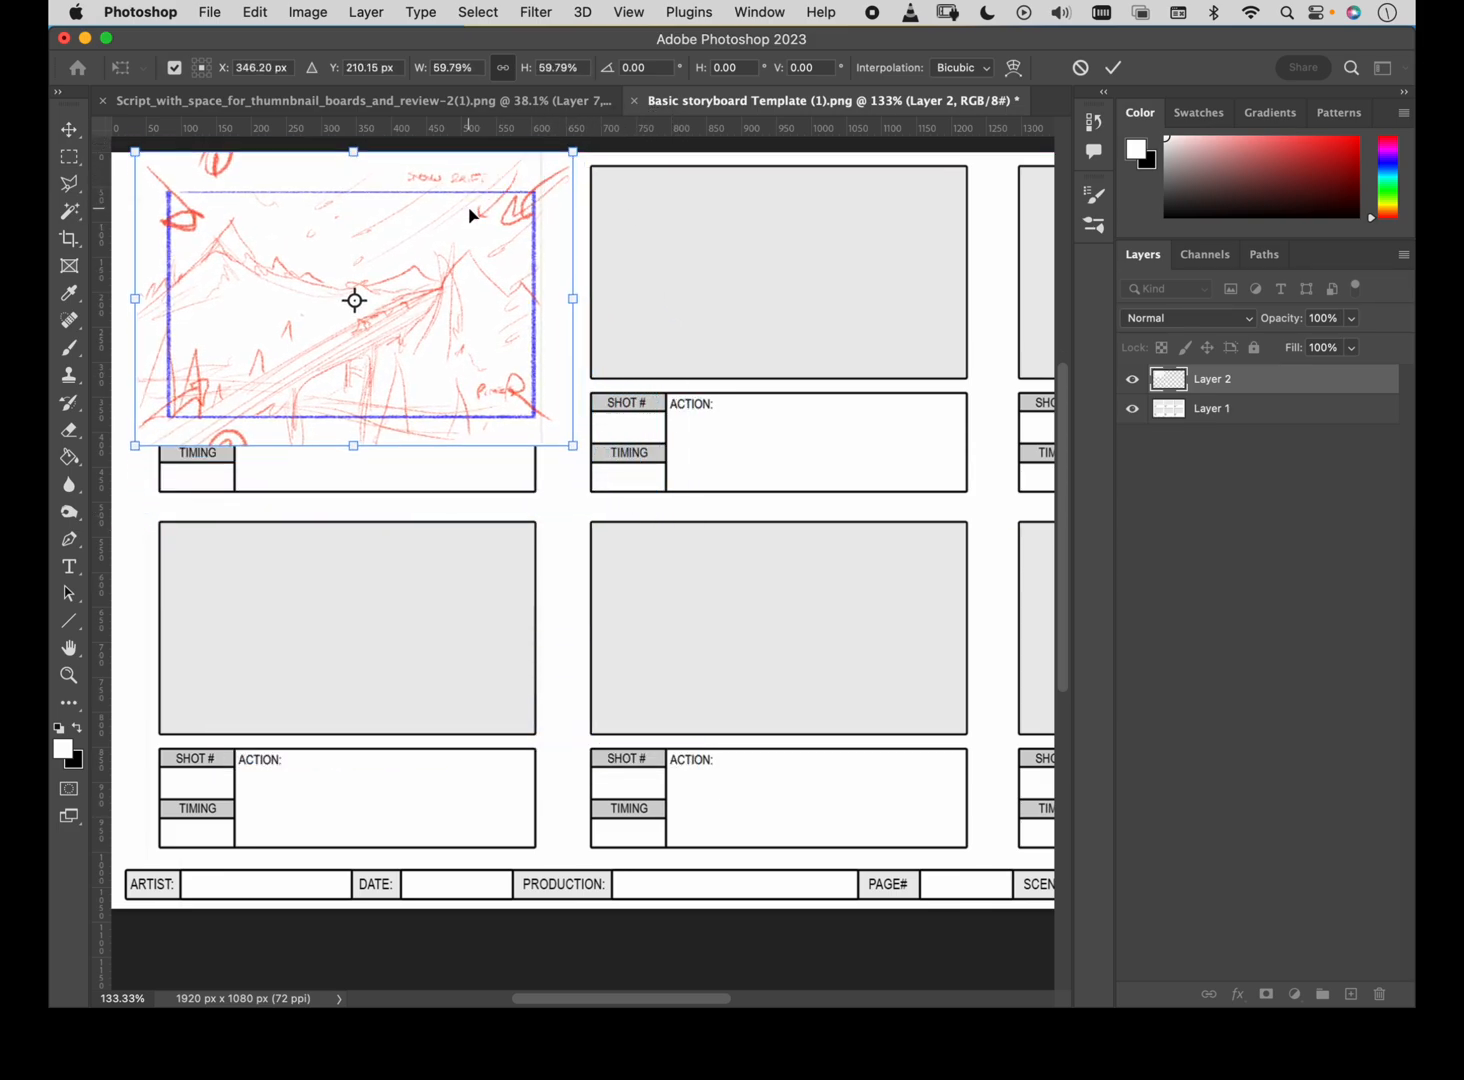
pyautogui.press('Return')
# Copy the shot 2 cabin sketch with its arrow and frozen lake notes from the script page and paste it into the storyboard template.
pyautogui.press('m')
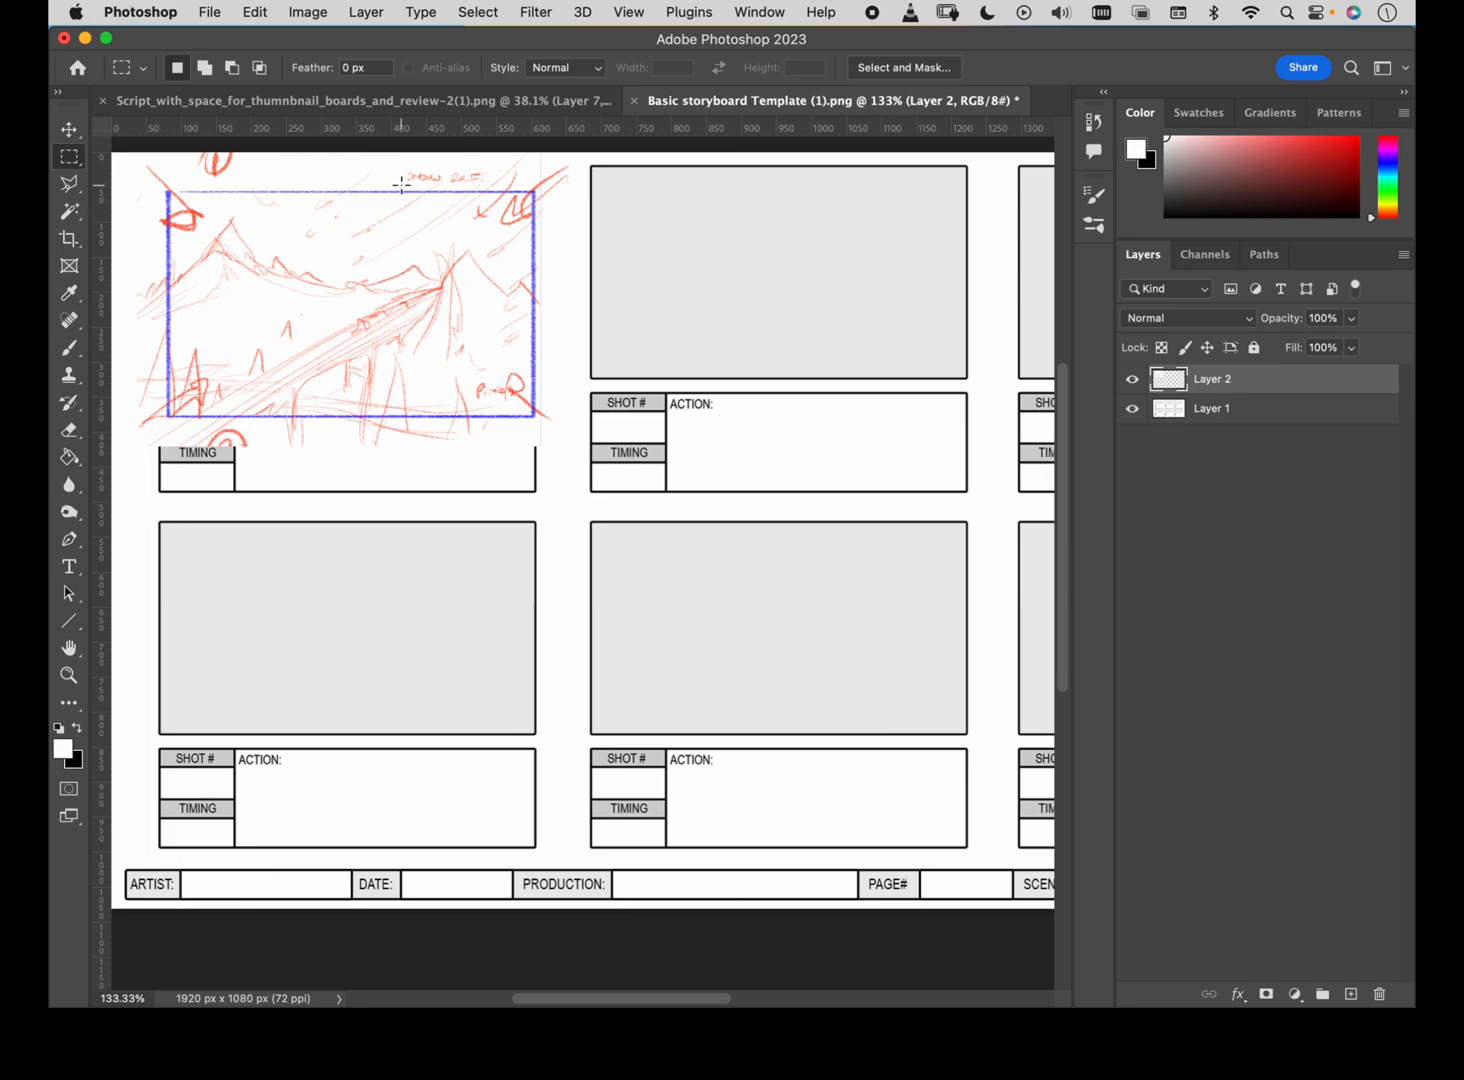
pyautogui.click(428, 102)
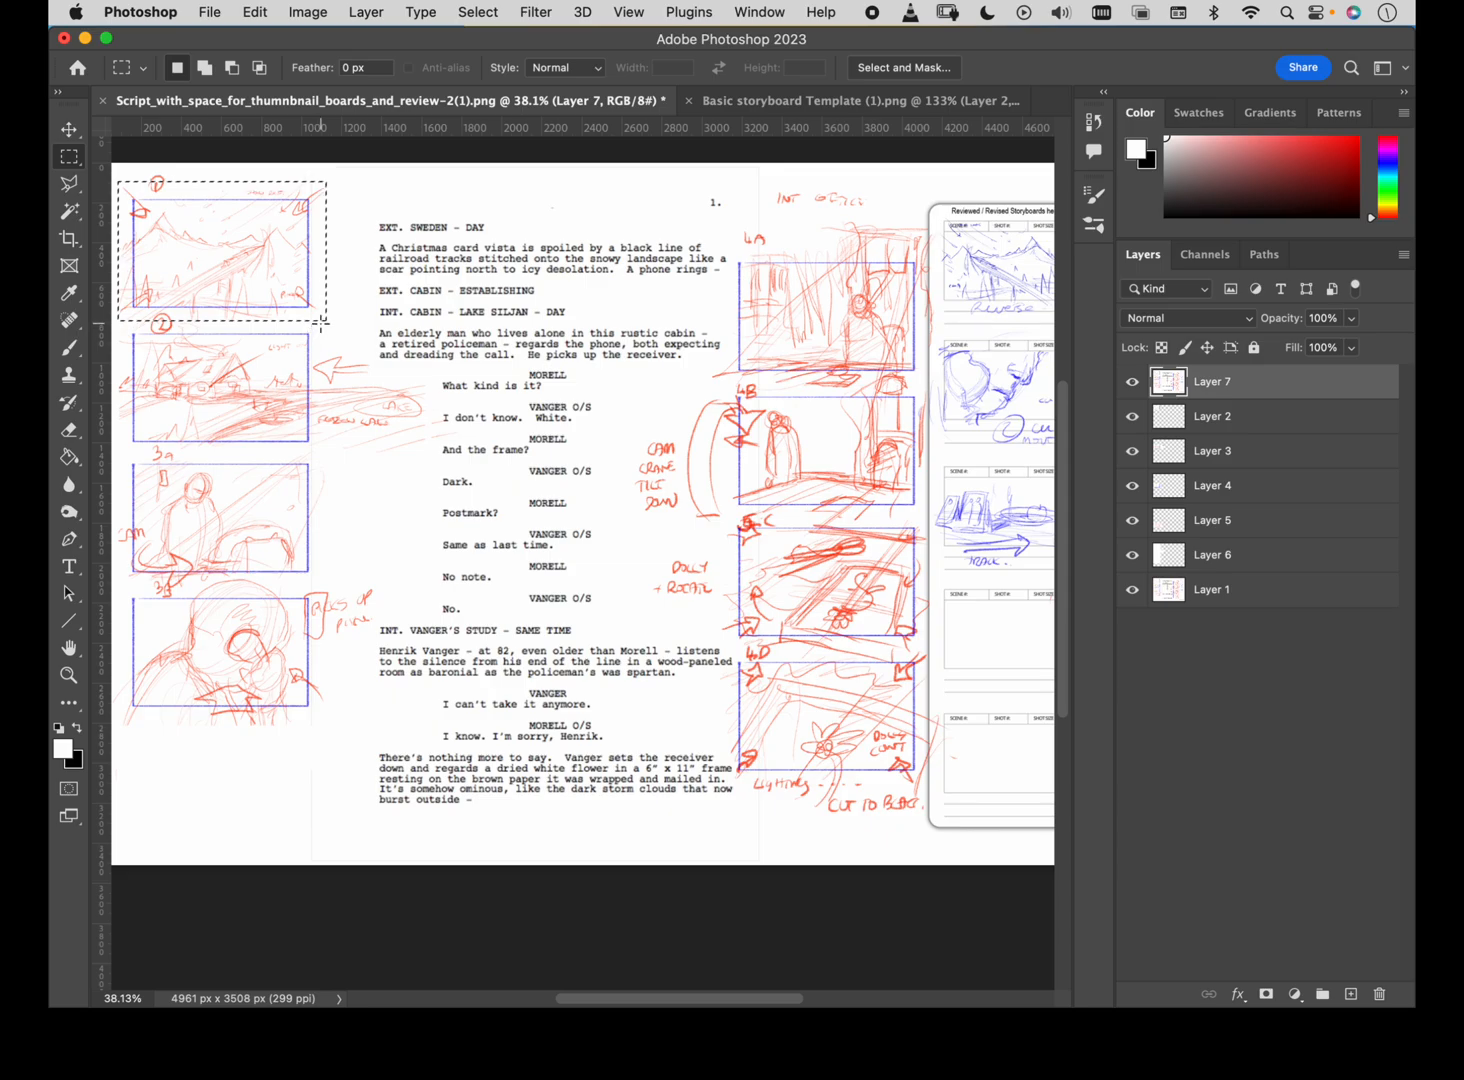
pyautogui.click(350, 318)
pyautogui.moveTo(415, 333); pyautogui.dragTo(122, 450)
pyautogui.press('cmd+c')
pyautogui.click(775, 100)
pyautogui.press('cmd+v')
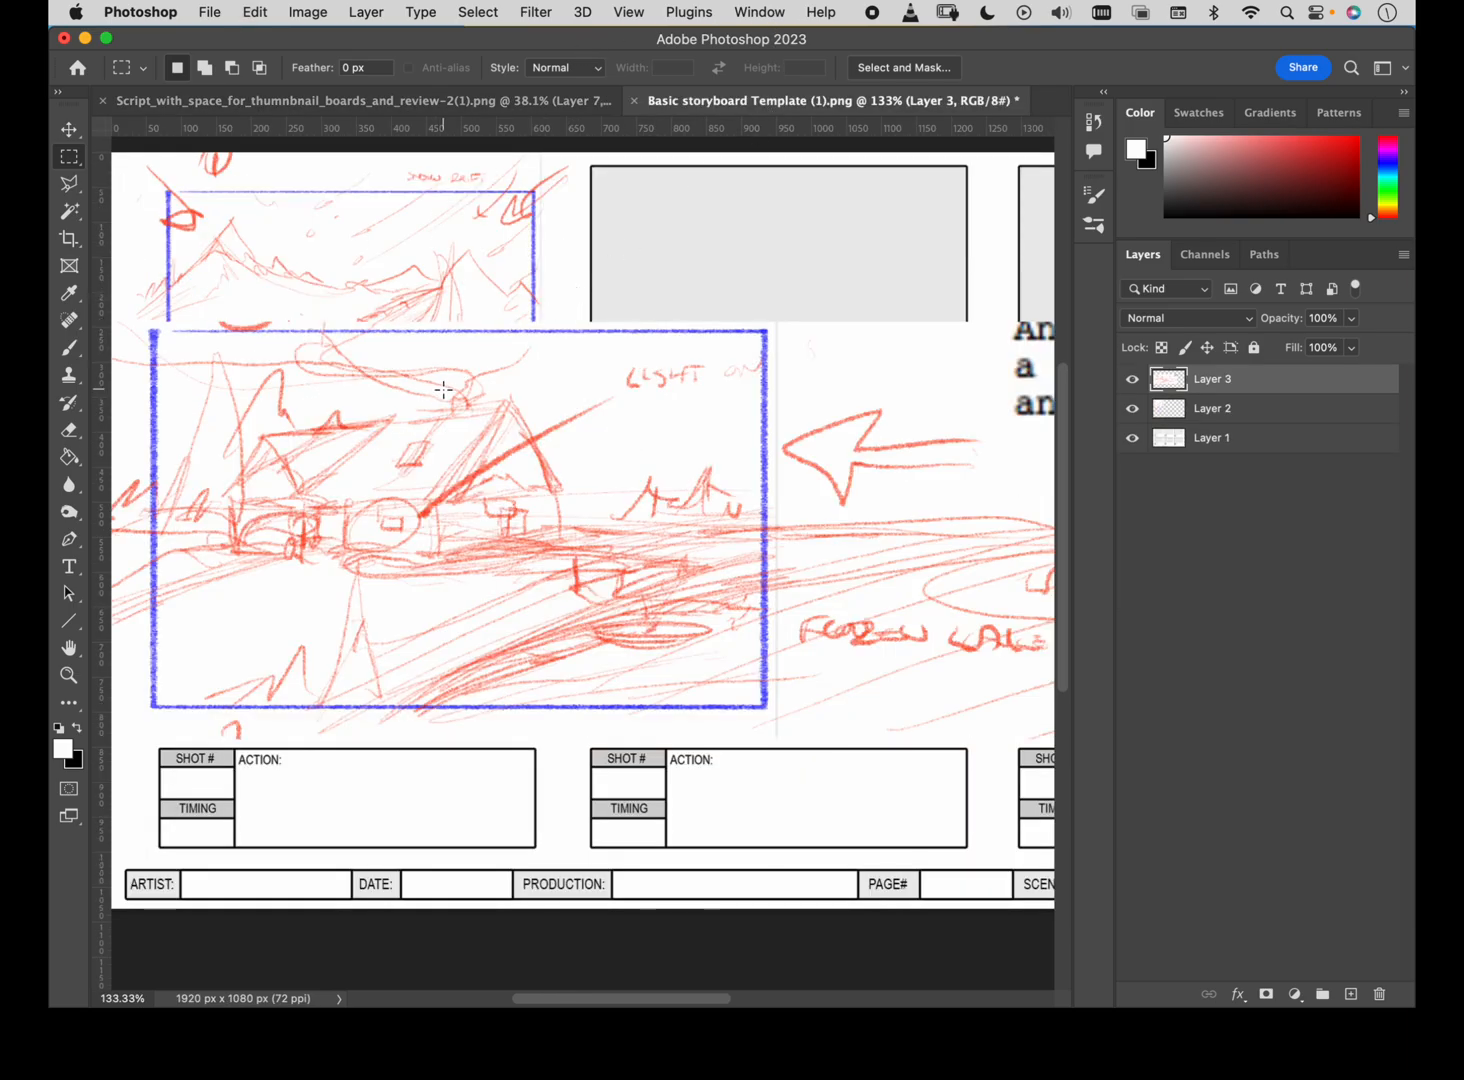
pyautogui.press('v')
pyautogui.moveTo(443, 389); pyautogui.dragTo(600, 305)
pyautogui.press('cmd+t')
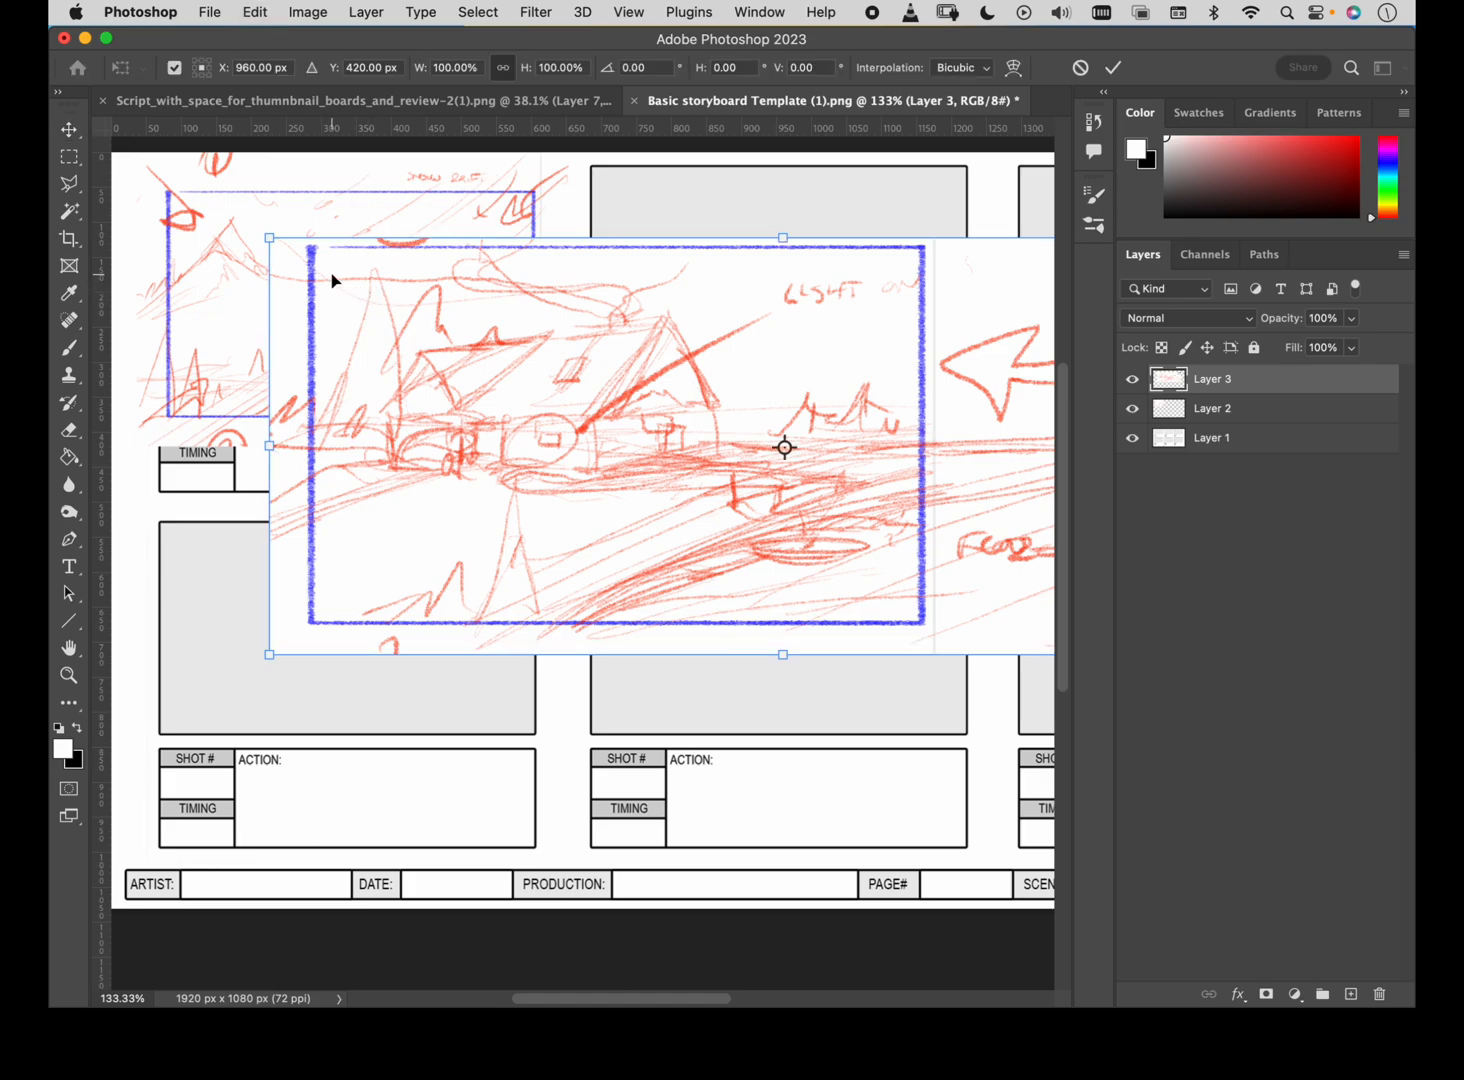
pyautogui.moveTo(269, 238)
pyautogui.mouseDown()
pyautogui.moveTo(520, 359)
pyautogui.moveTo(653, 393)
pyautogui.mouseUp()
pyautogui.moveTo(713, 491)
pyautogui.mouseDown()
pyautogui.moveTo(680, 291)
pyautogui.moveTo(660, 268)
pyautogui.moveTo(625, 266)
pyautogui.moveTo(482, 418)
pyautogui.moveTo(300, 410)
pyautogui.moveTo(450, 379)
pyautogui.mouseUp()
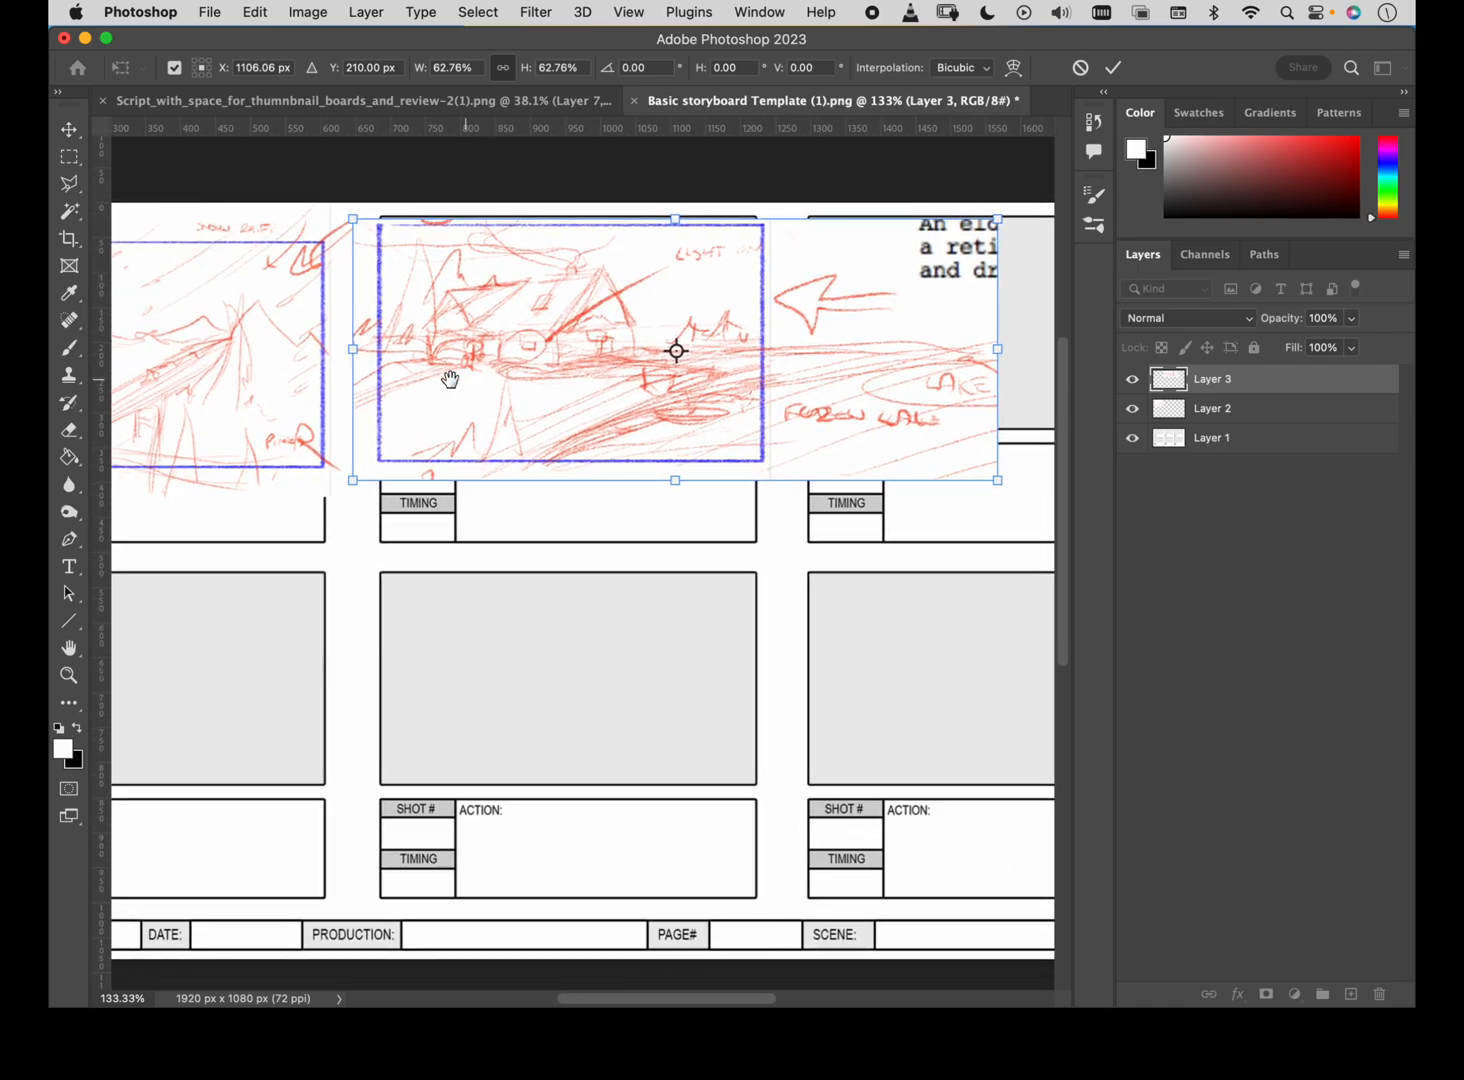
pyautogui.moveTo(998, 480); pyautogui.dragTo(808, 408)
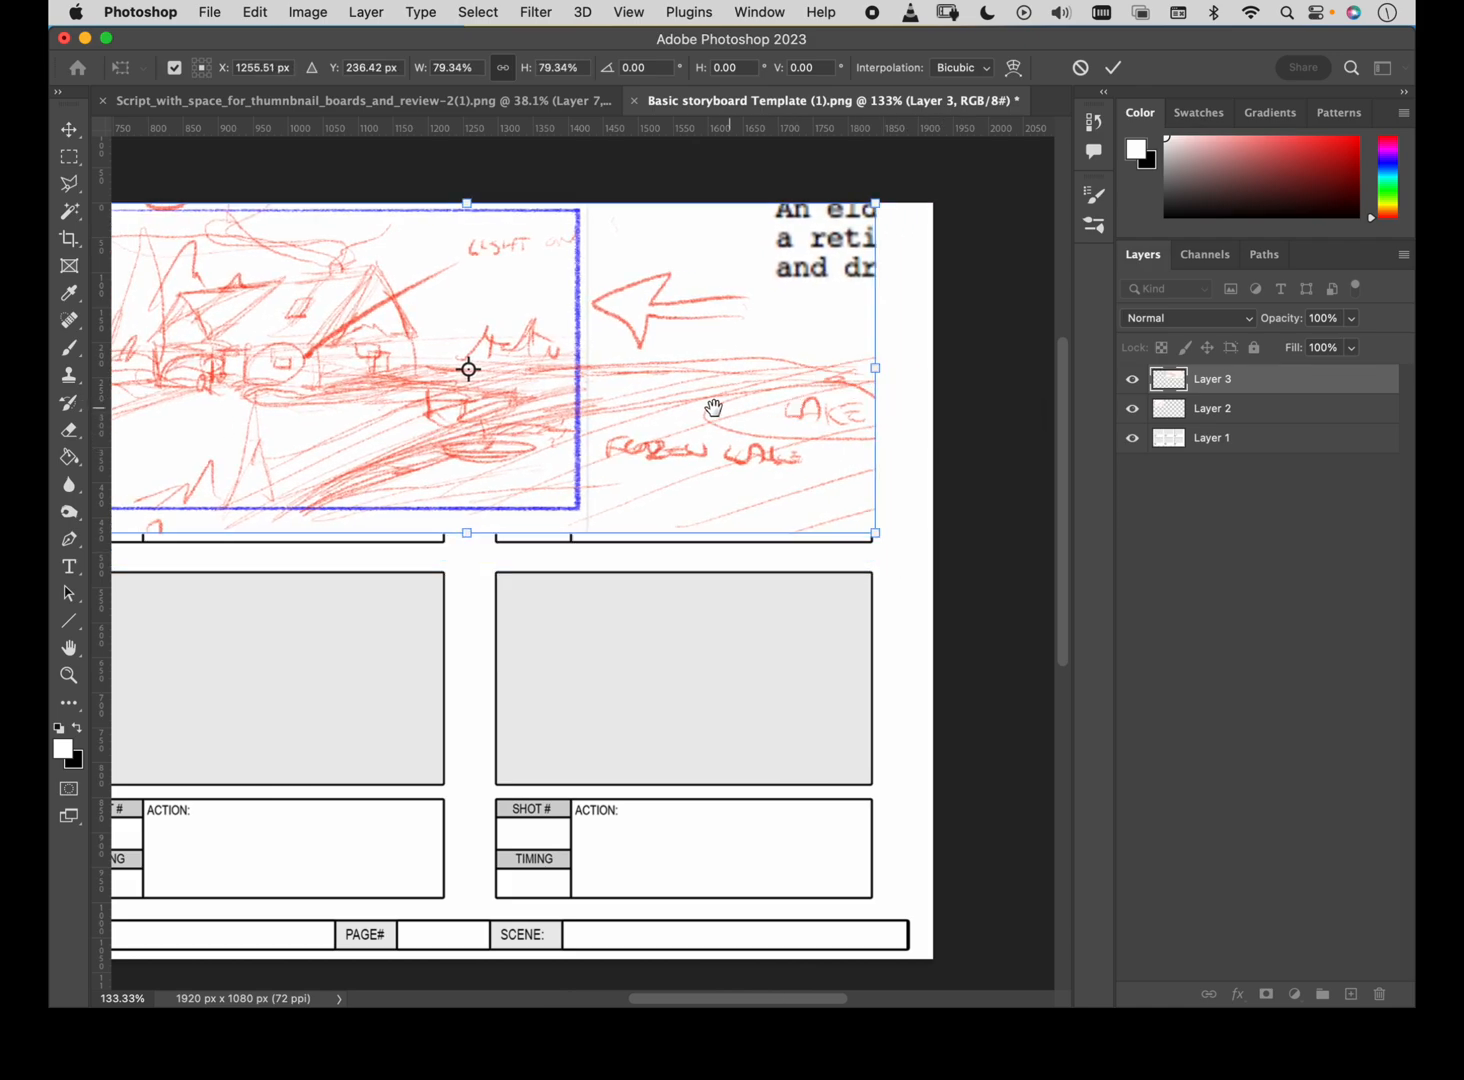
pyautogui.moveTo(712, 412); pyautogui.dragTo(944, 429)
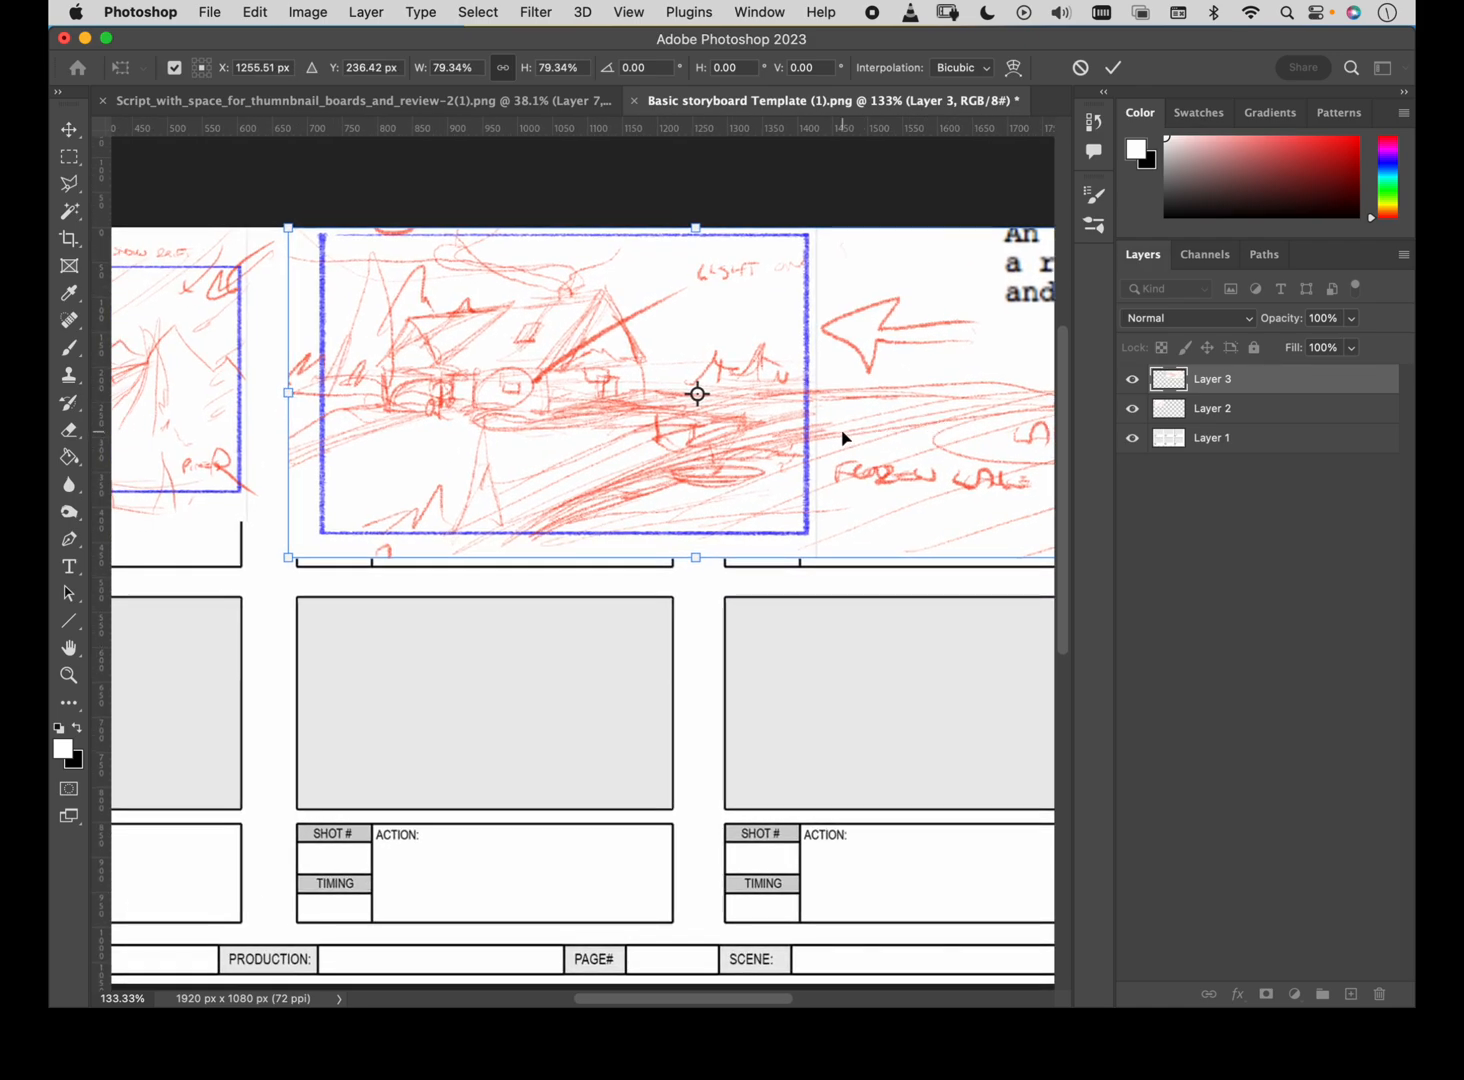
pyautogui.press('super+minus')
pyautogui.press('super+minus')
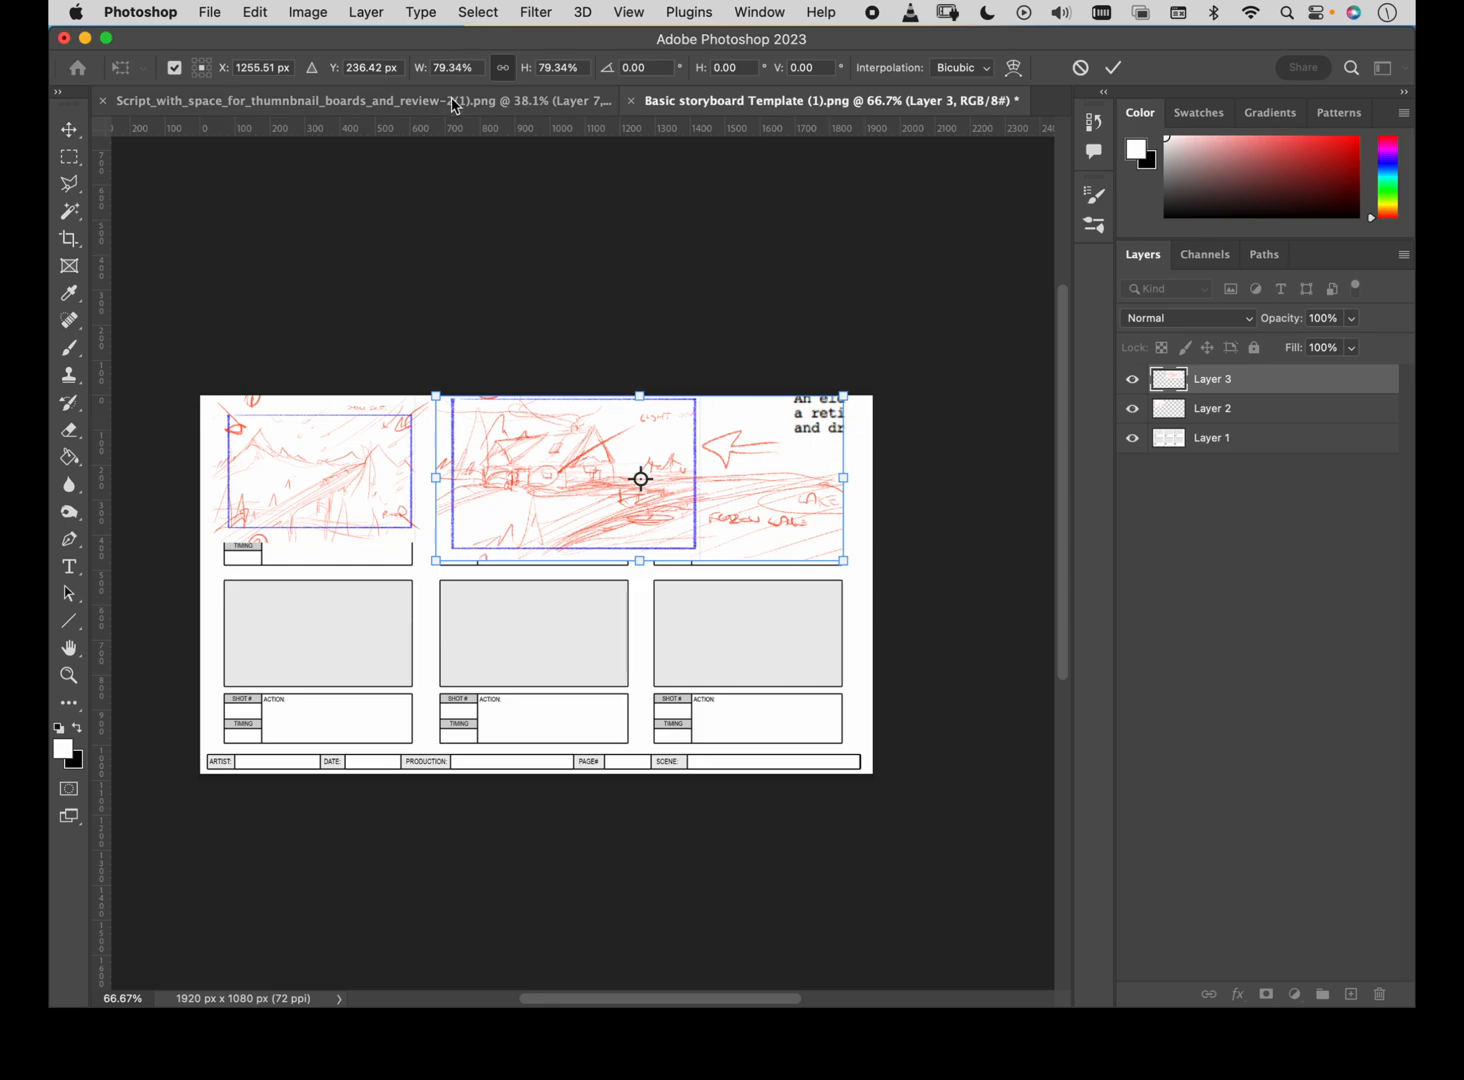
# Copy the shot 3A seated figure sketch with its surrounding margin from the script page and paste it into the storyboard template.
pyautogui.click(350, 100)
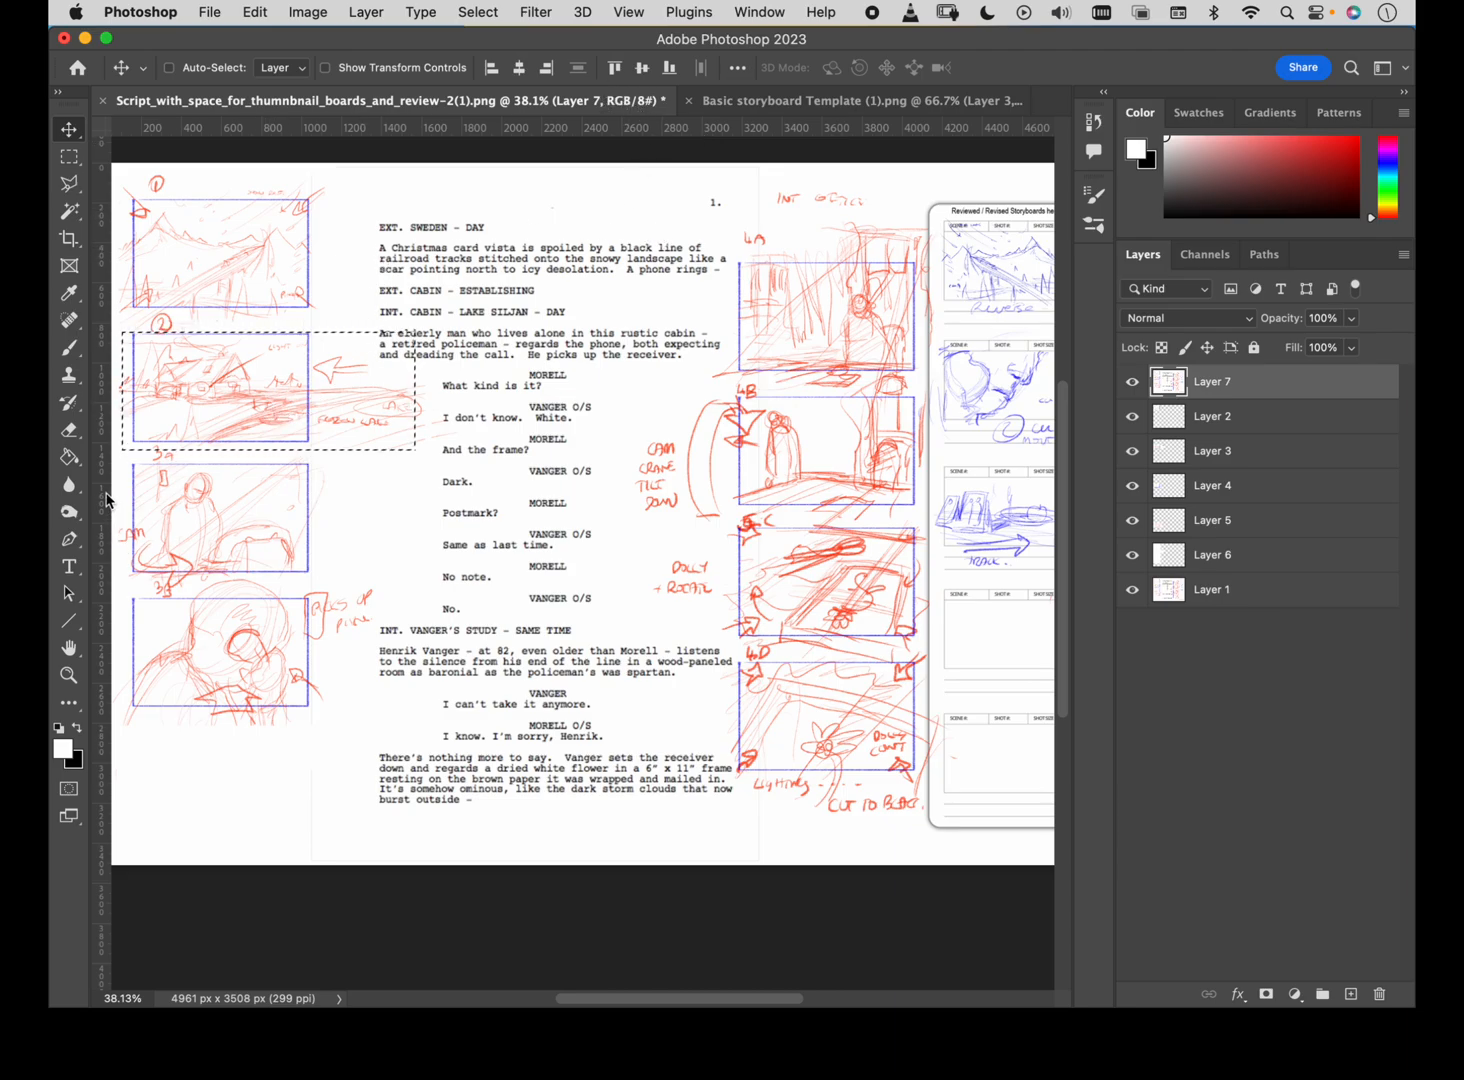
pyautogui.press('m')
pyautogui.click(124, 462)
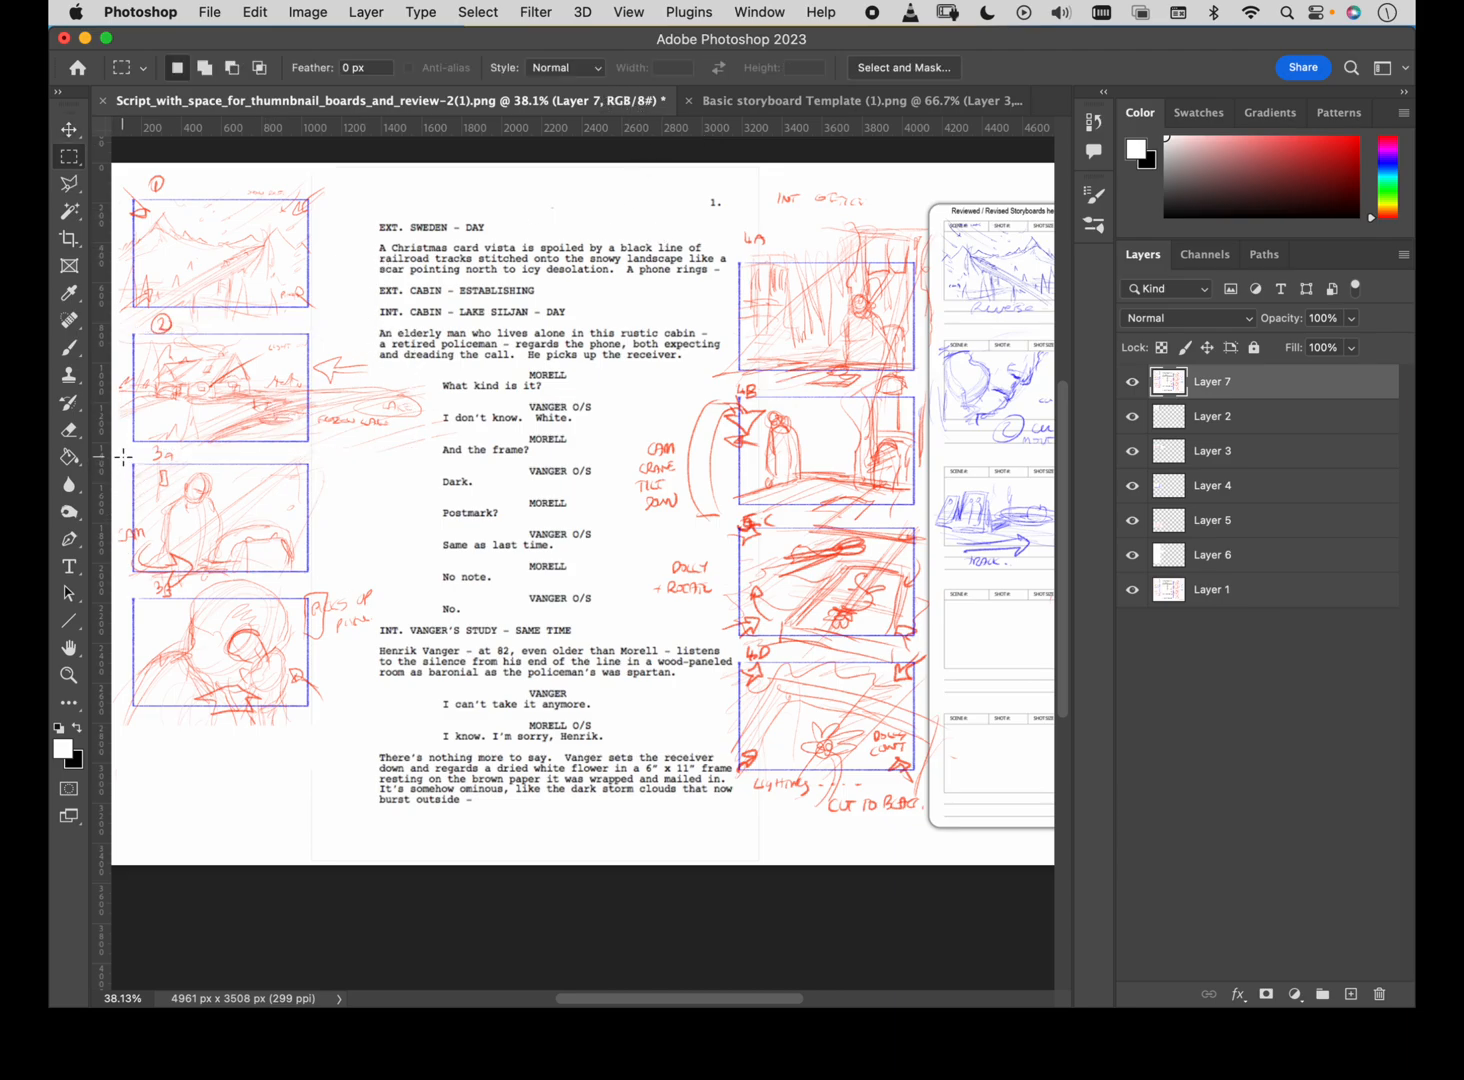
pyautogui.moveTo(123, 457); pyautogui.dragTo(320, 585)
pyautogui.press('super+c')
pyautogui.click(807, 100)
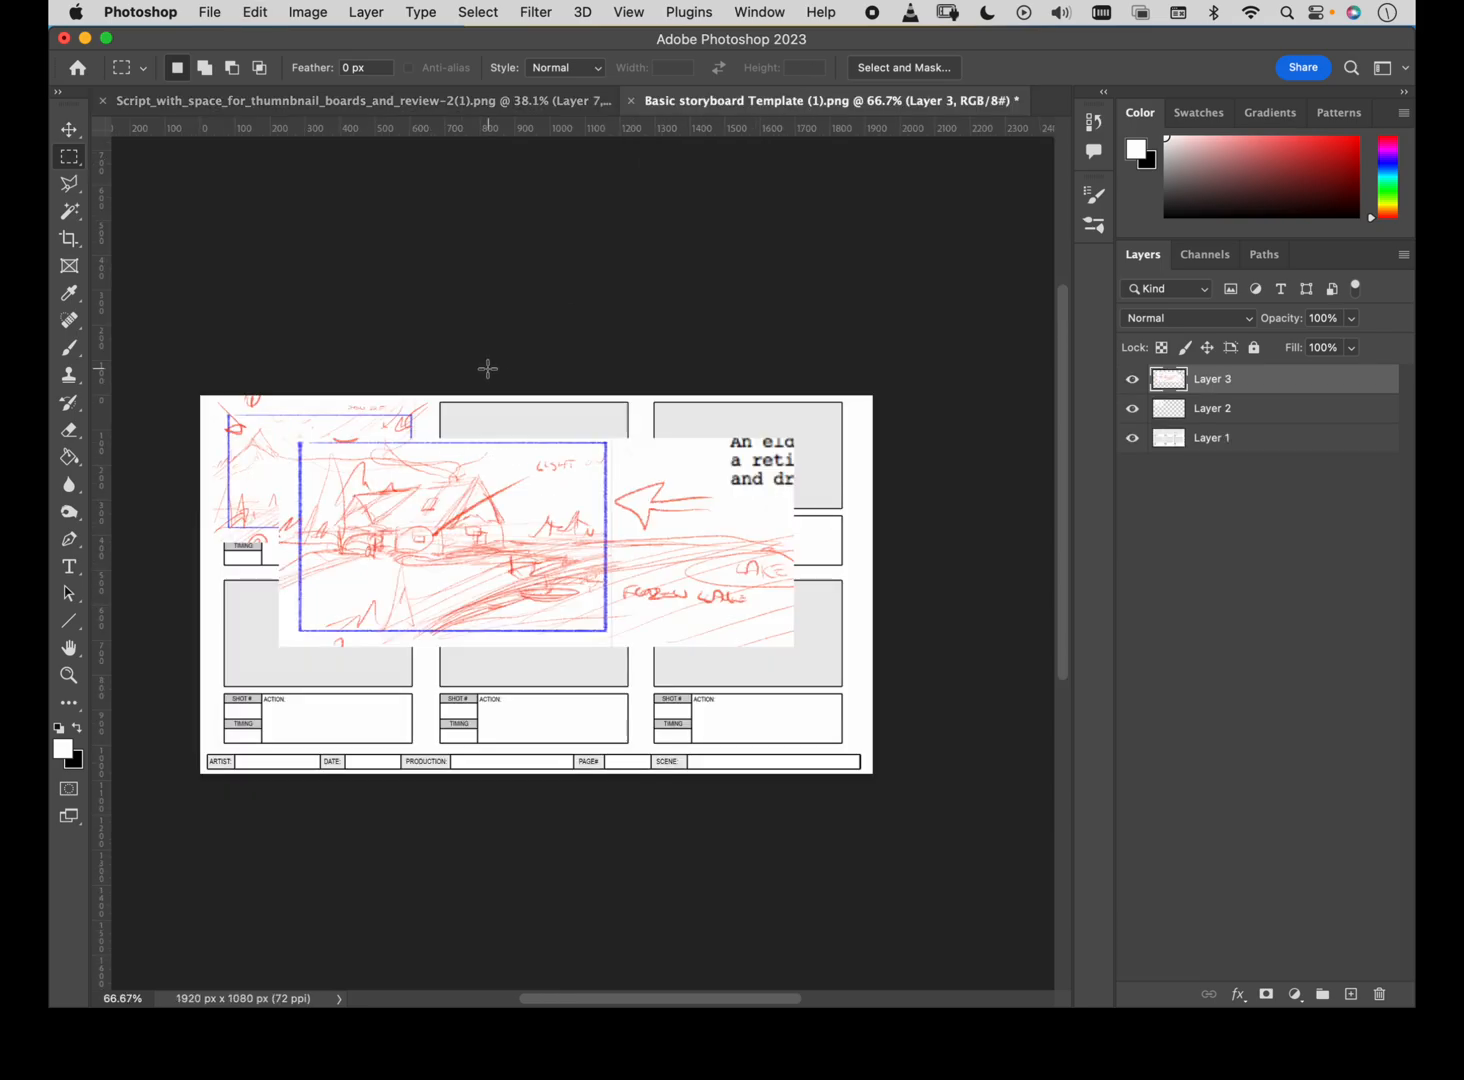
pyautogui.press('super+v')
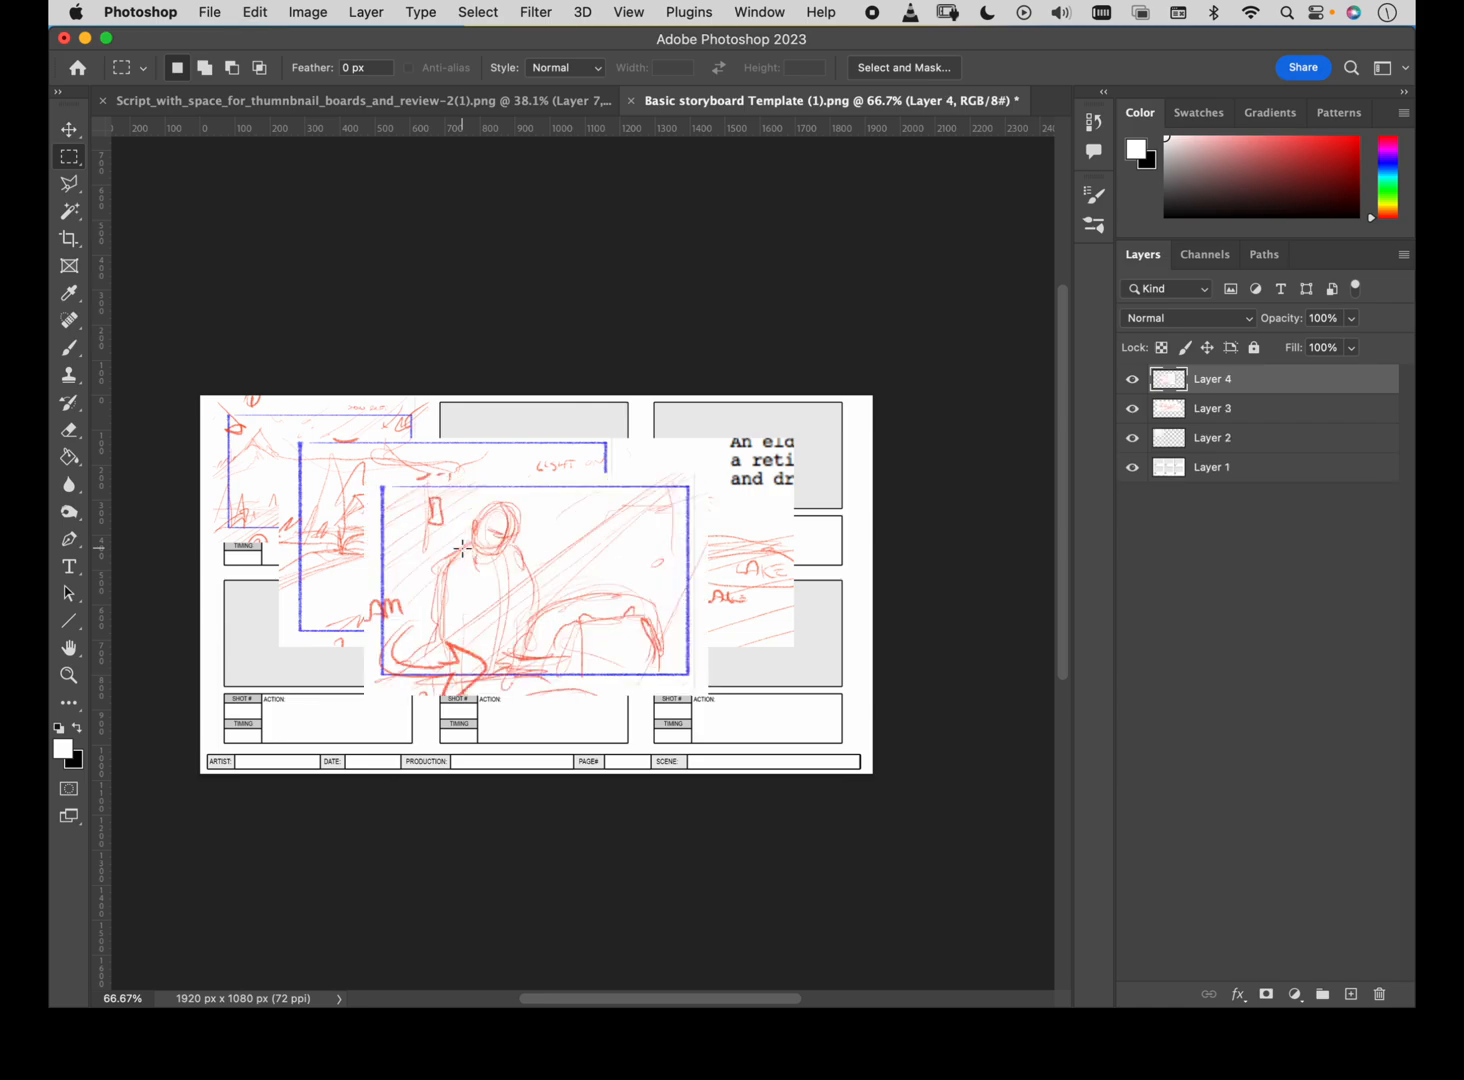
# Move the pasted figure sketch toward the lower-left frame and the cabin sketch toward the upper-middle frame.
pyautogui.press('v')
pyautogui.moveTo(465, 553)
pyautogui.mouseDown()
pyautogui.moveTo(386, 644)
pyautogui.moveTo(288, 631)
pyautogui.mouseUp()
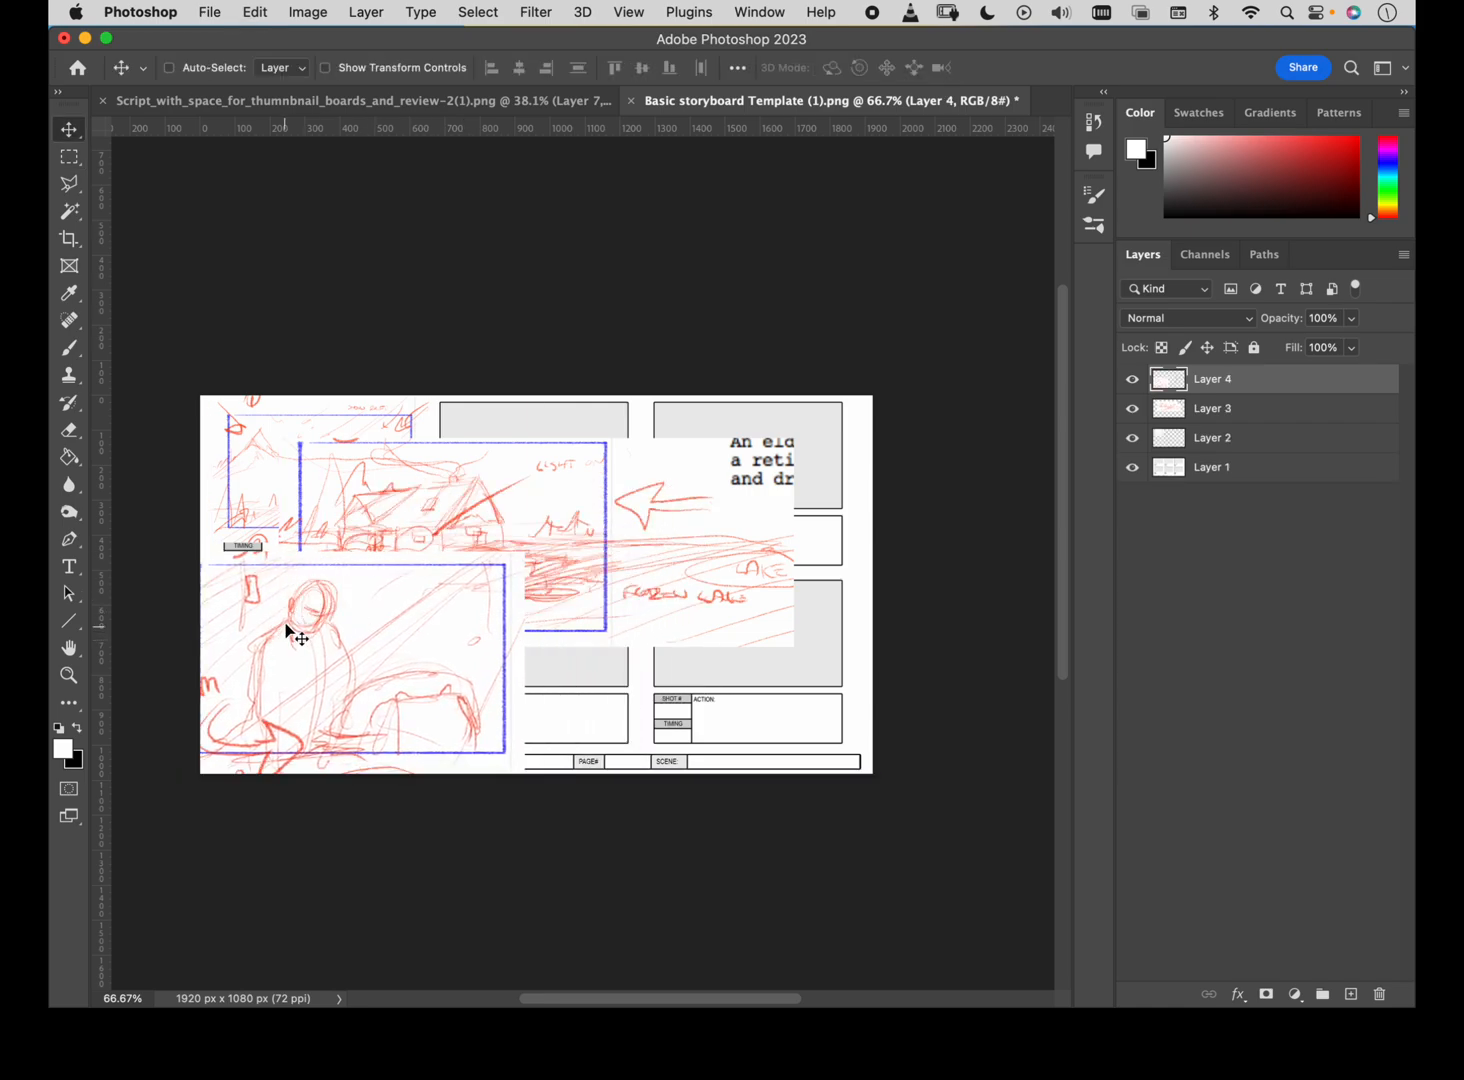
pyautogui.moveTo(523, 513); pyautogui.dragTo(617, 472)
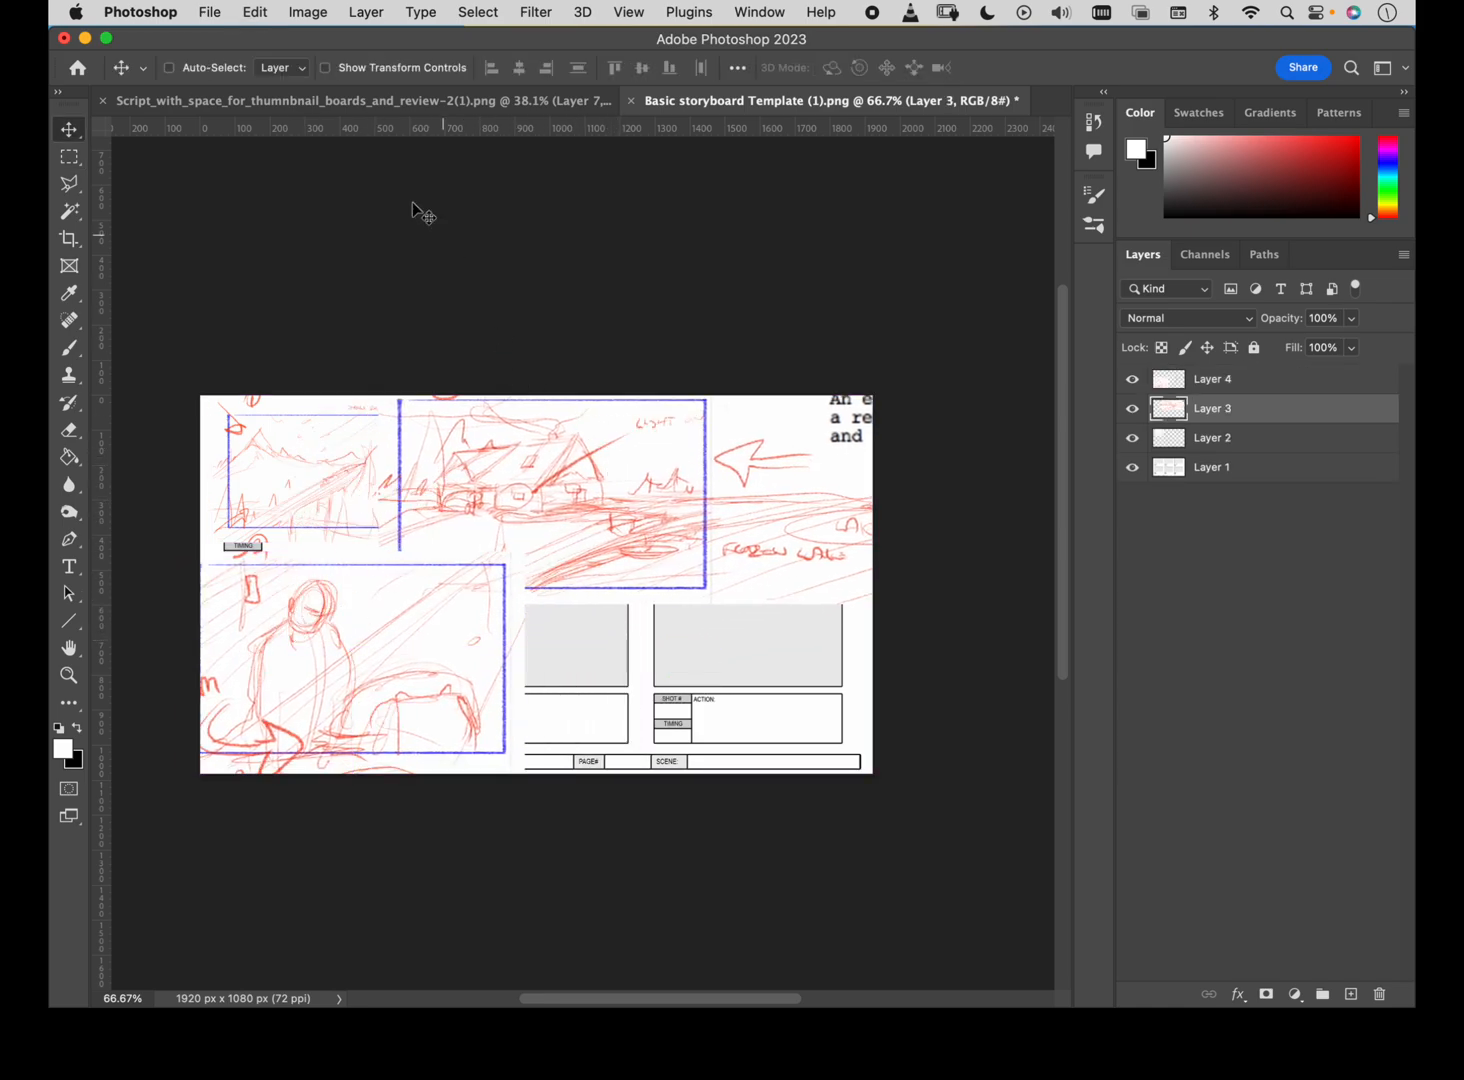
# Enable Auto-Select for layers, and shift the cabin sketch slightly up and right and the figure sketch slightly right.
pyautogui.click(168, 67)
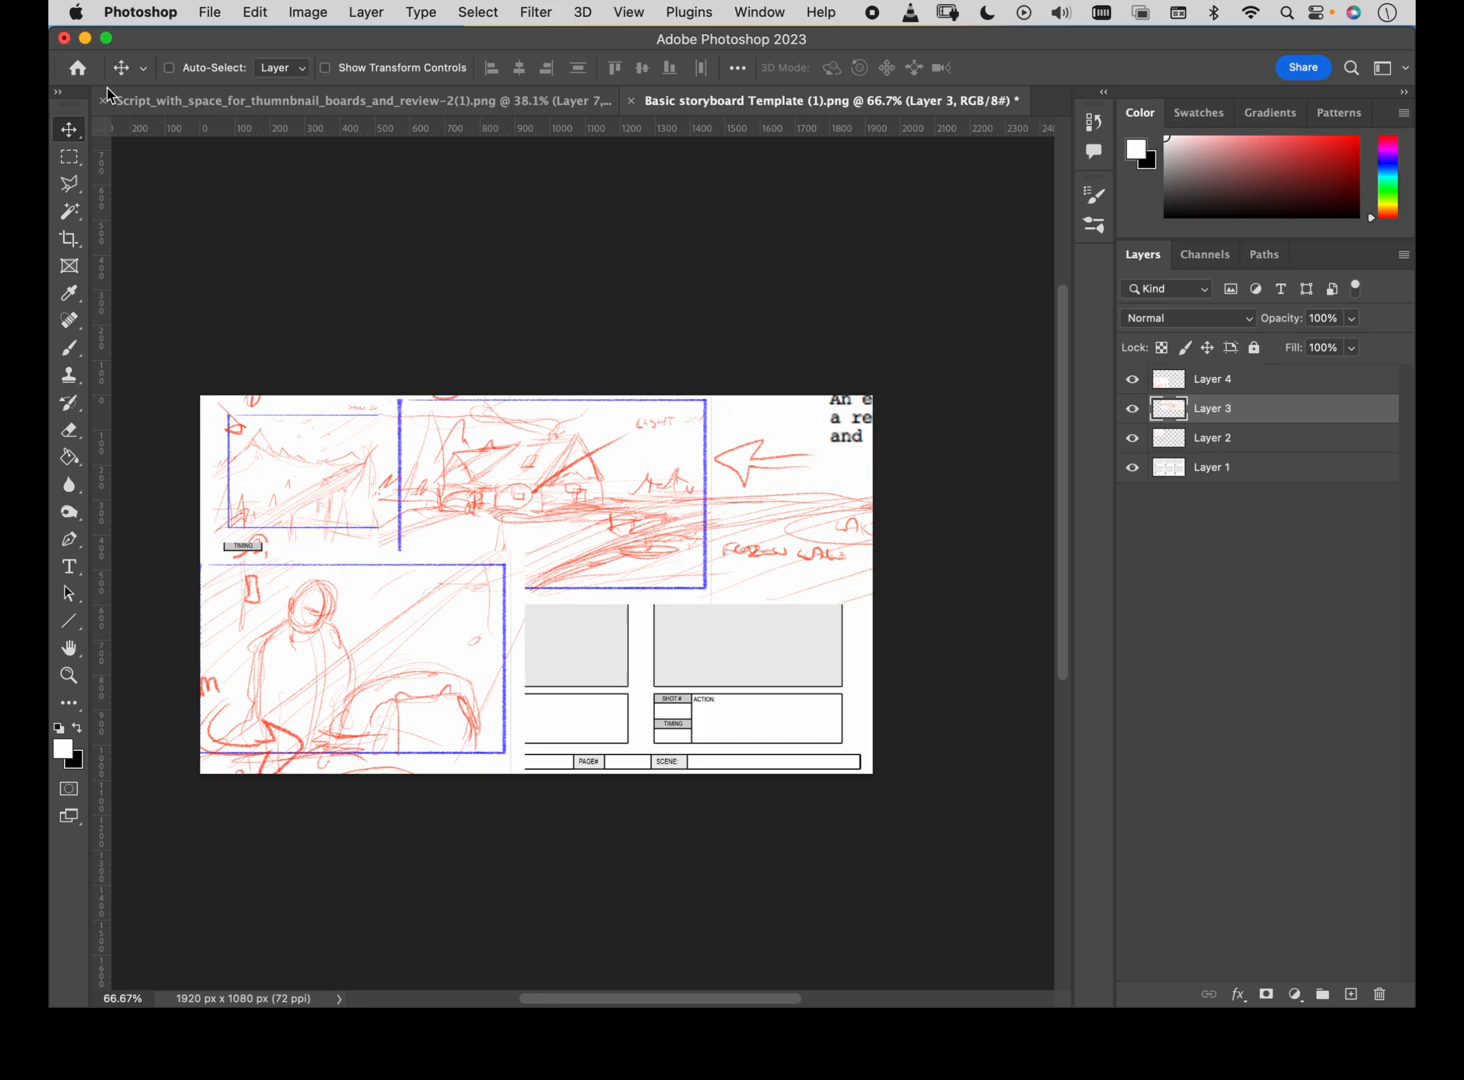
pyautogui.click(169, 68)
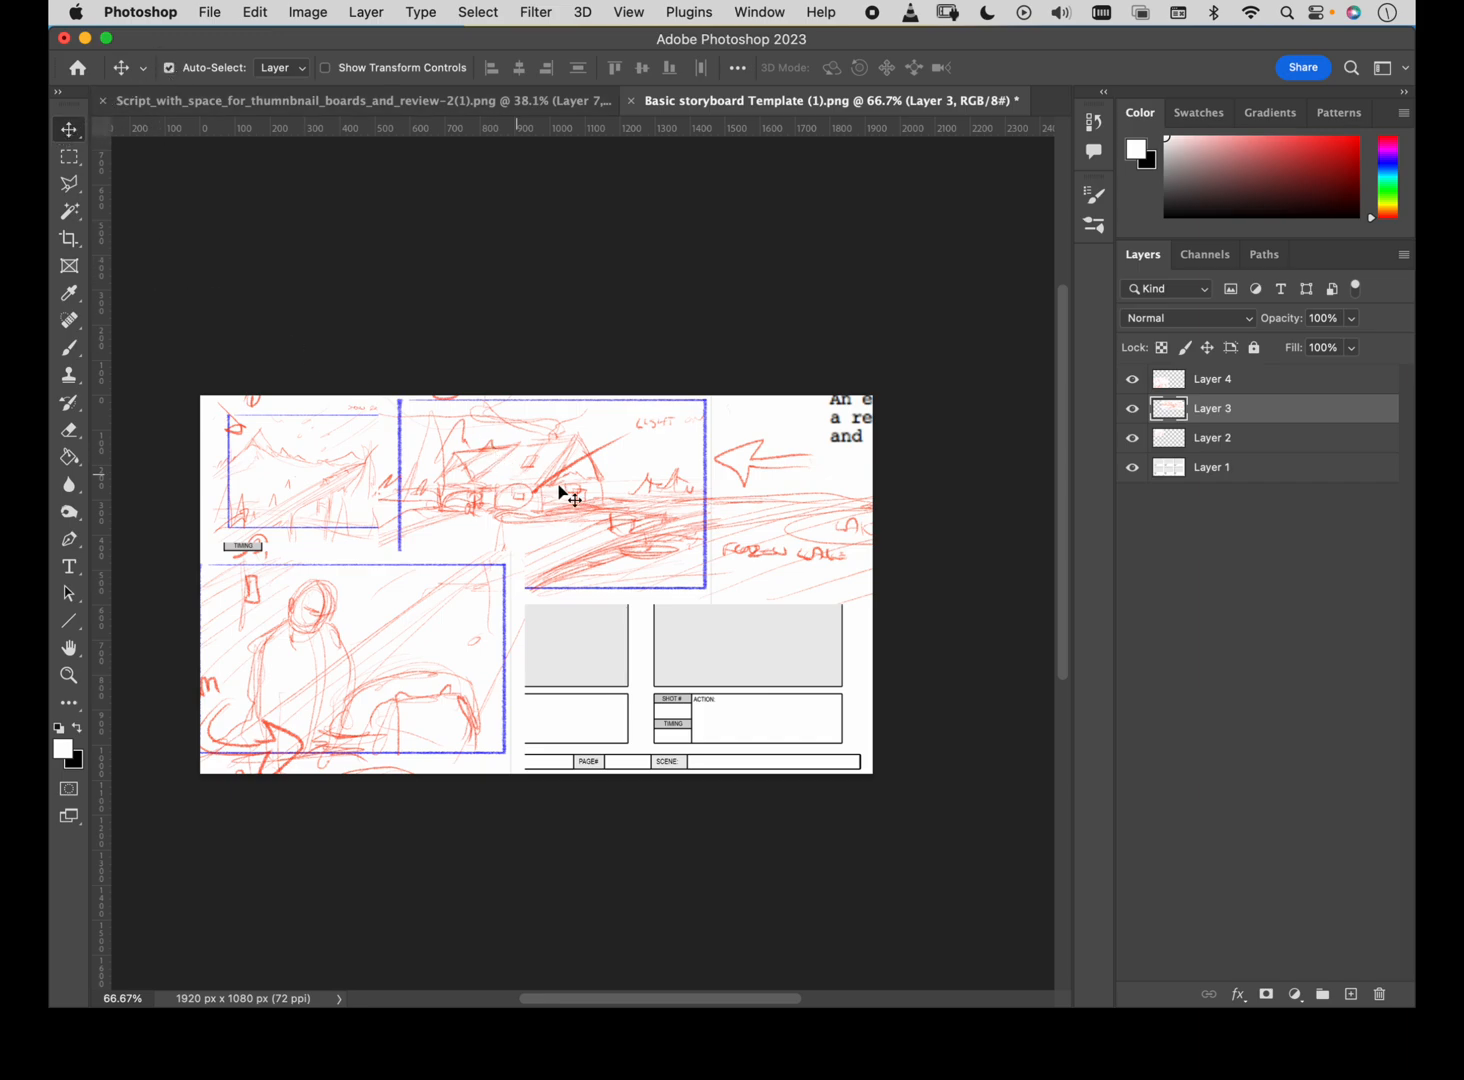
pyautogui.moveTo(562, 490); pyautogui.dragTo(577, 480)
pyautogui.moveTo(392, 605); pyautogui.dragTo(410, 605)
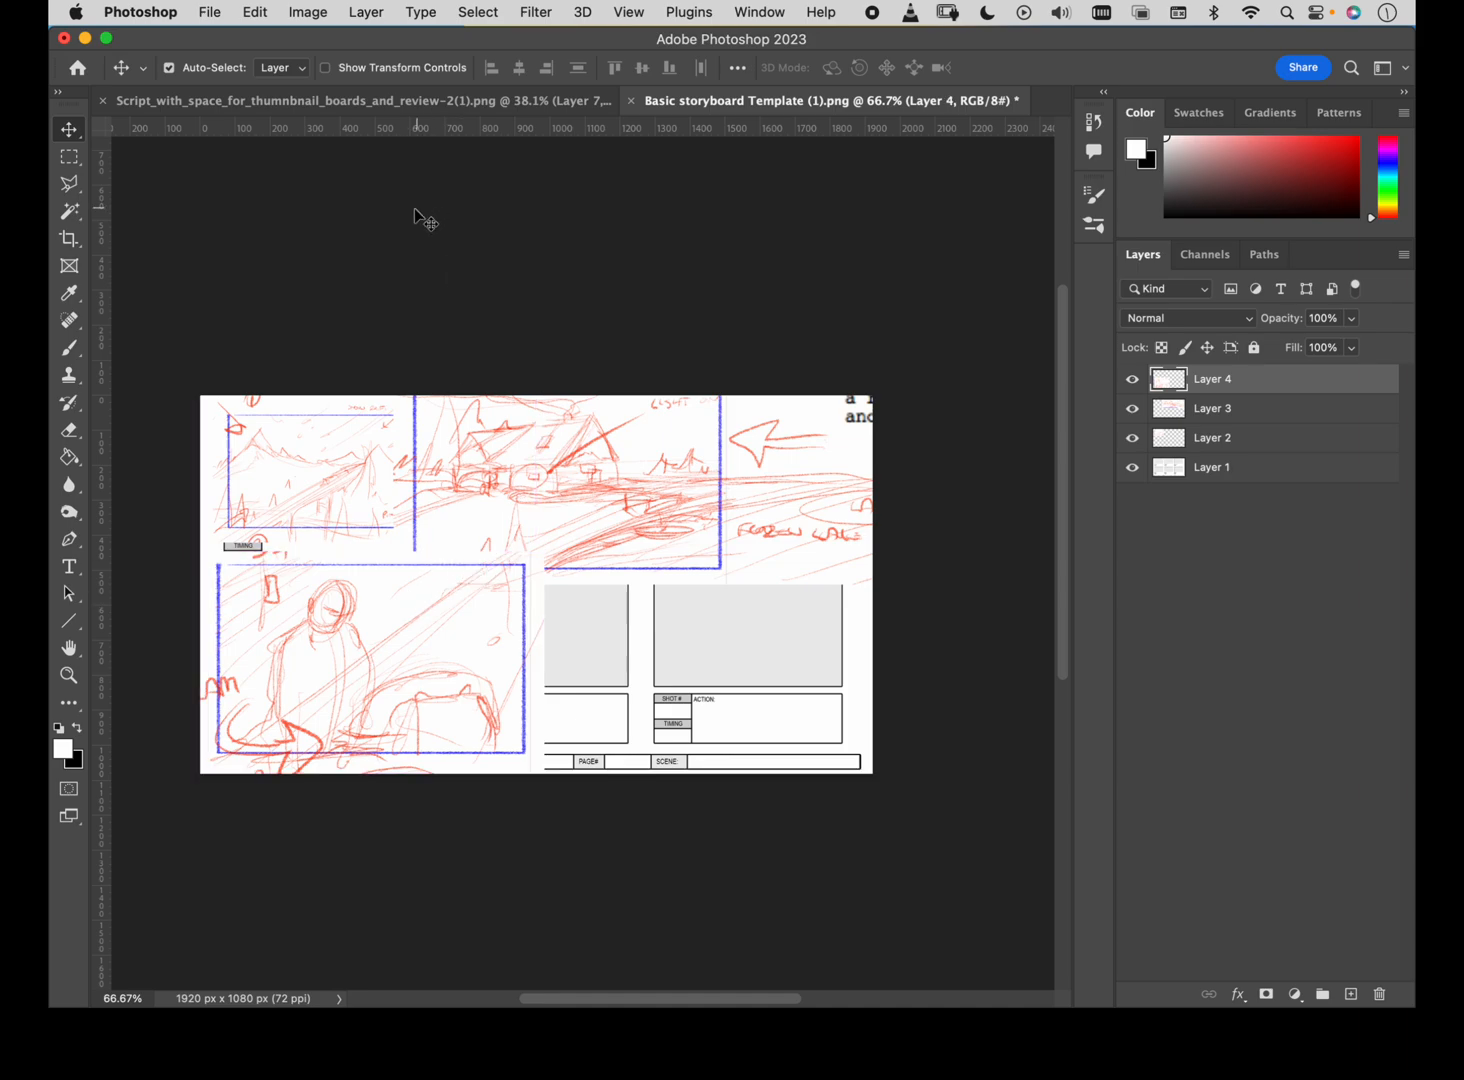
# Show transform controls, scale the cabin sketch to about 89%, and position it over the upper-middle frame.
pyautogui.click(326, 68)
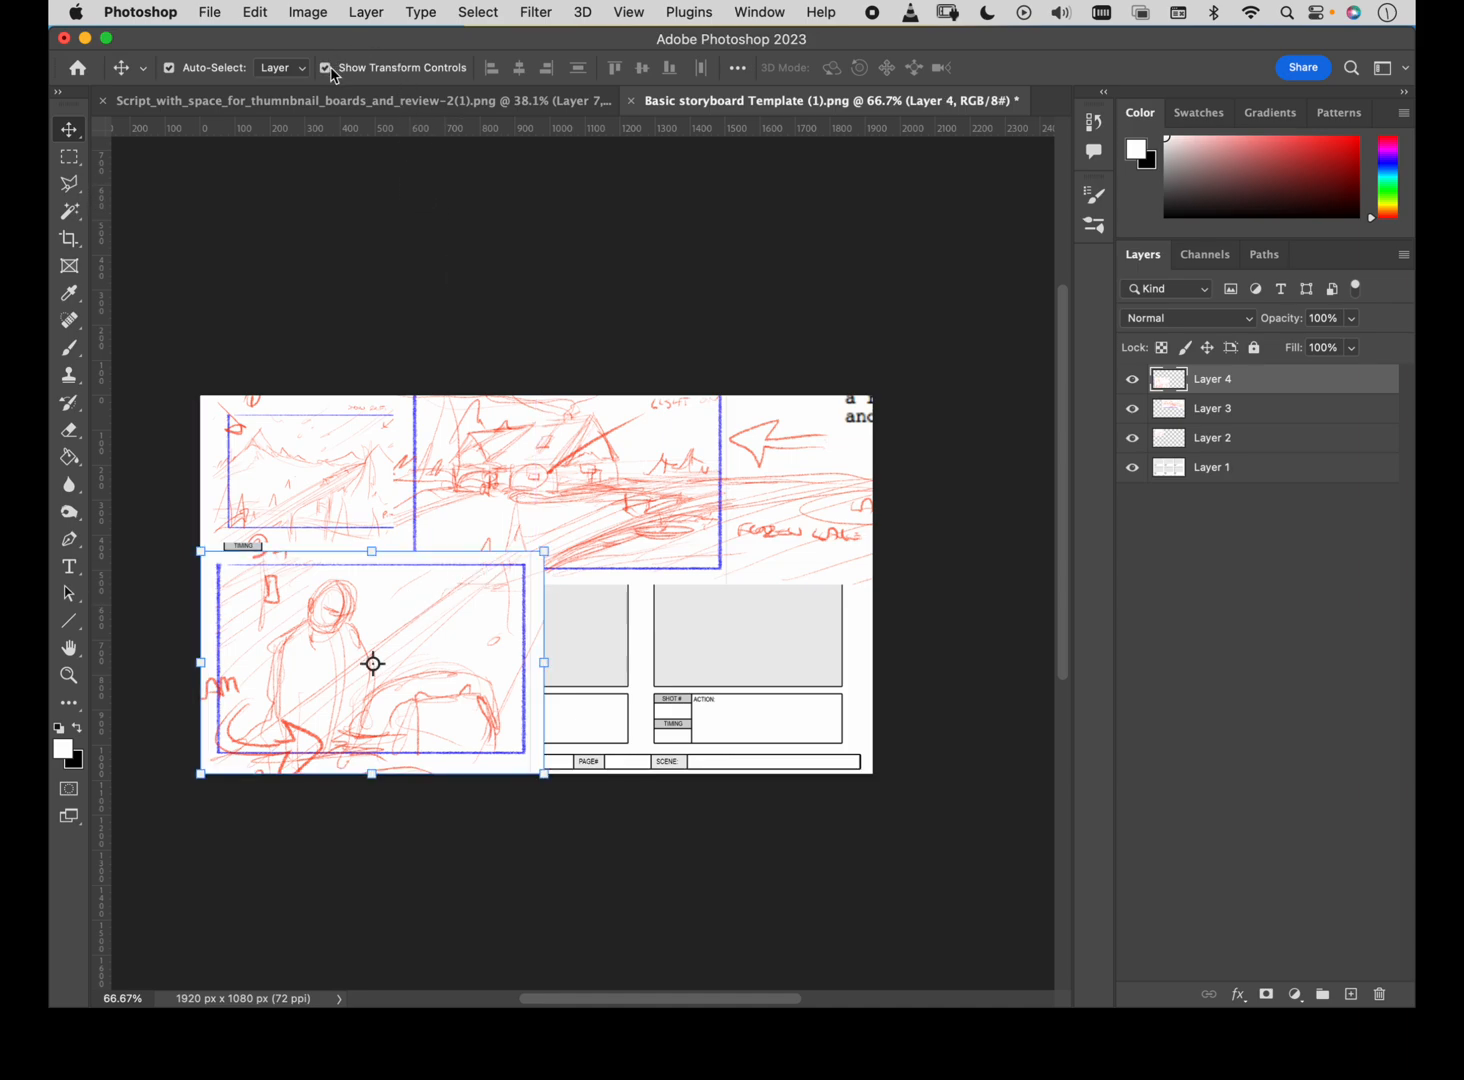
pyautogui.click(712, 520)
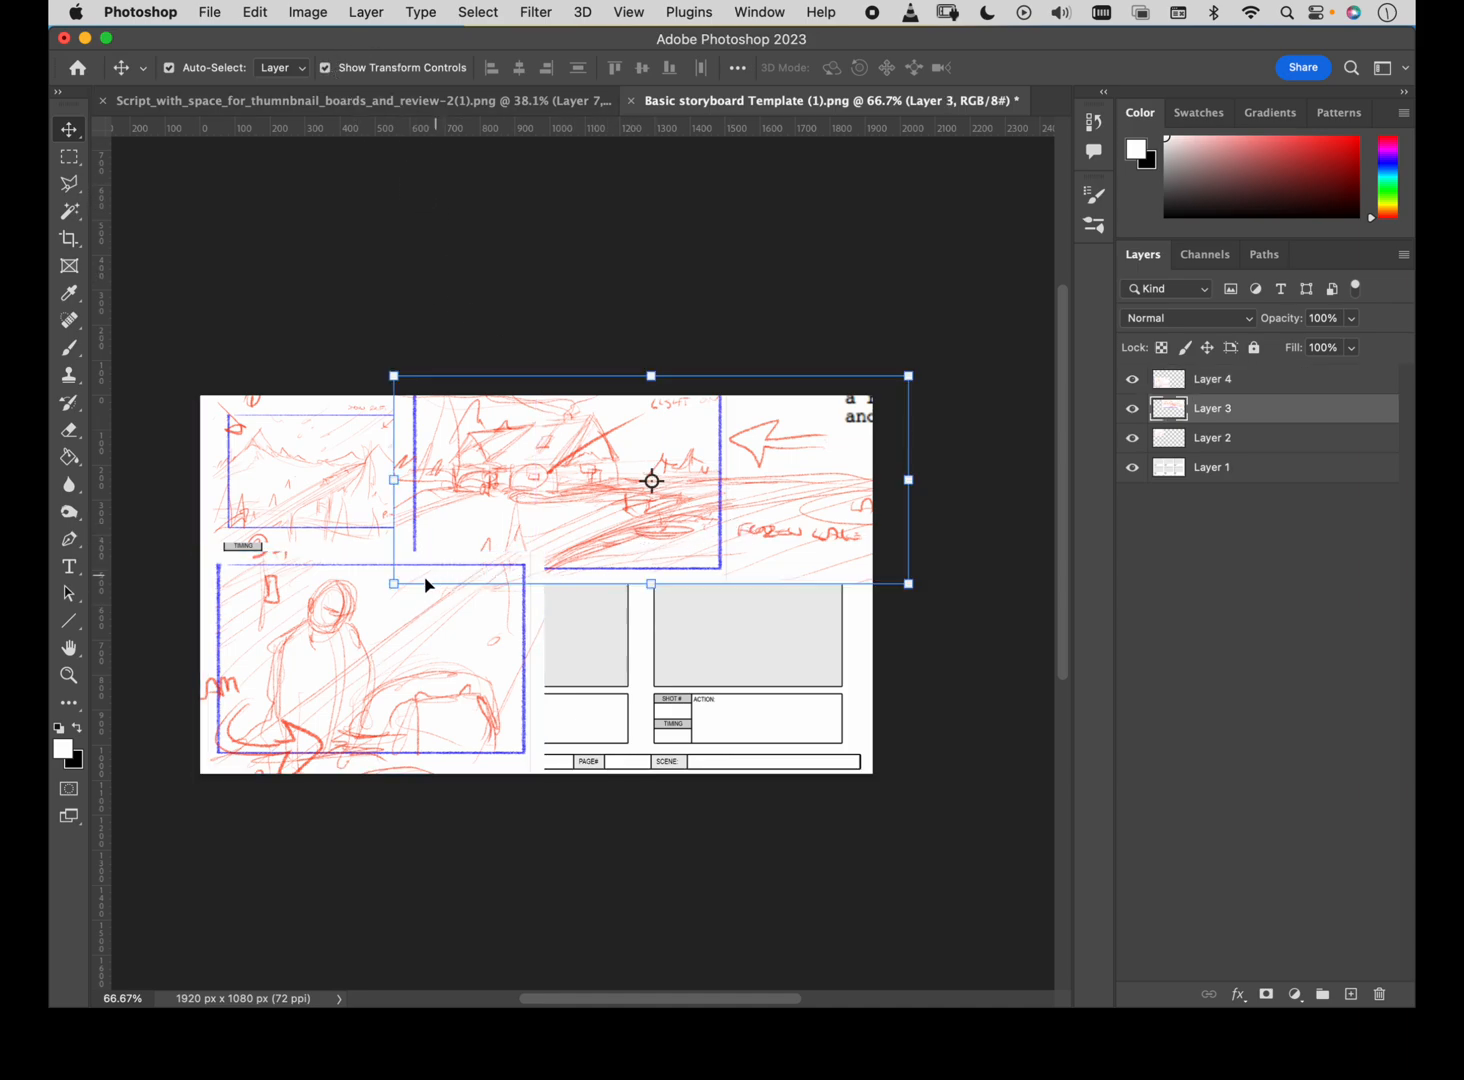
pyautogui.moveTo(394, 582); pyautogui.dragTo(449, 560)
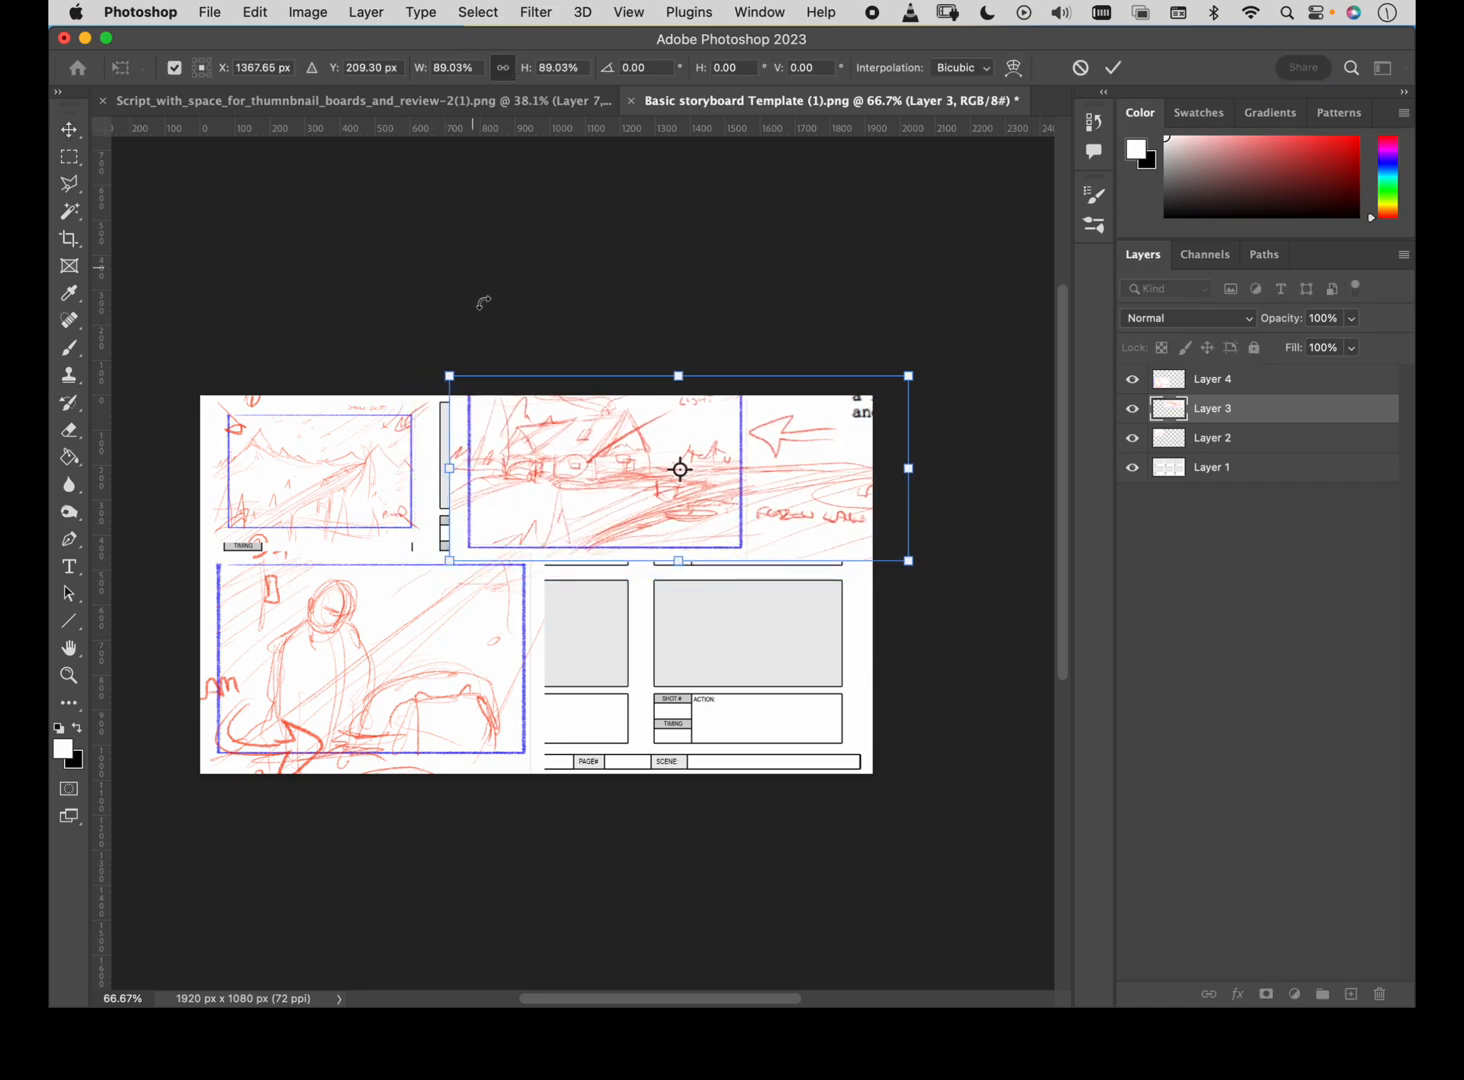
pyautogui.moveTo(655, 447); pyautogui.dragTo(636, 467)
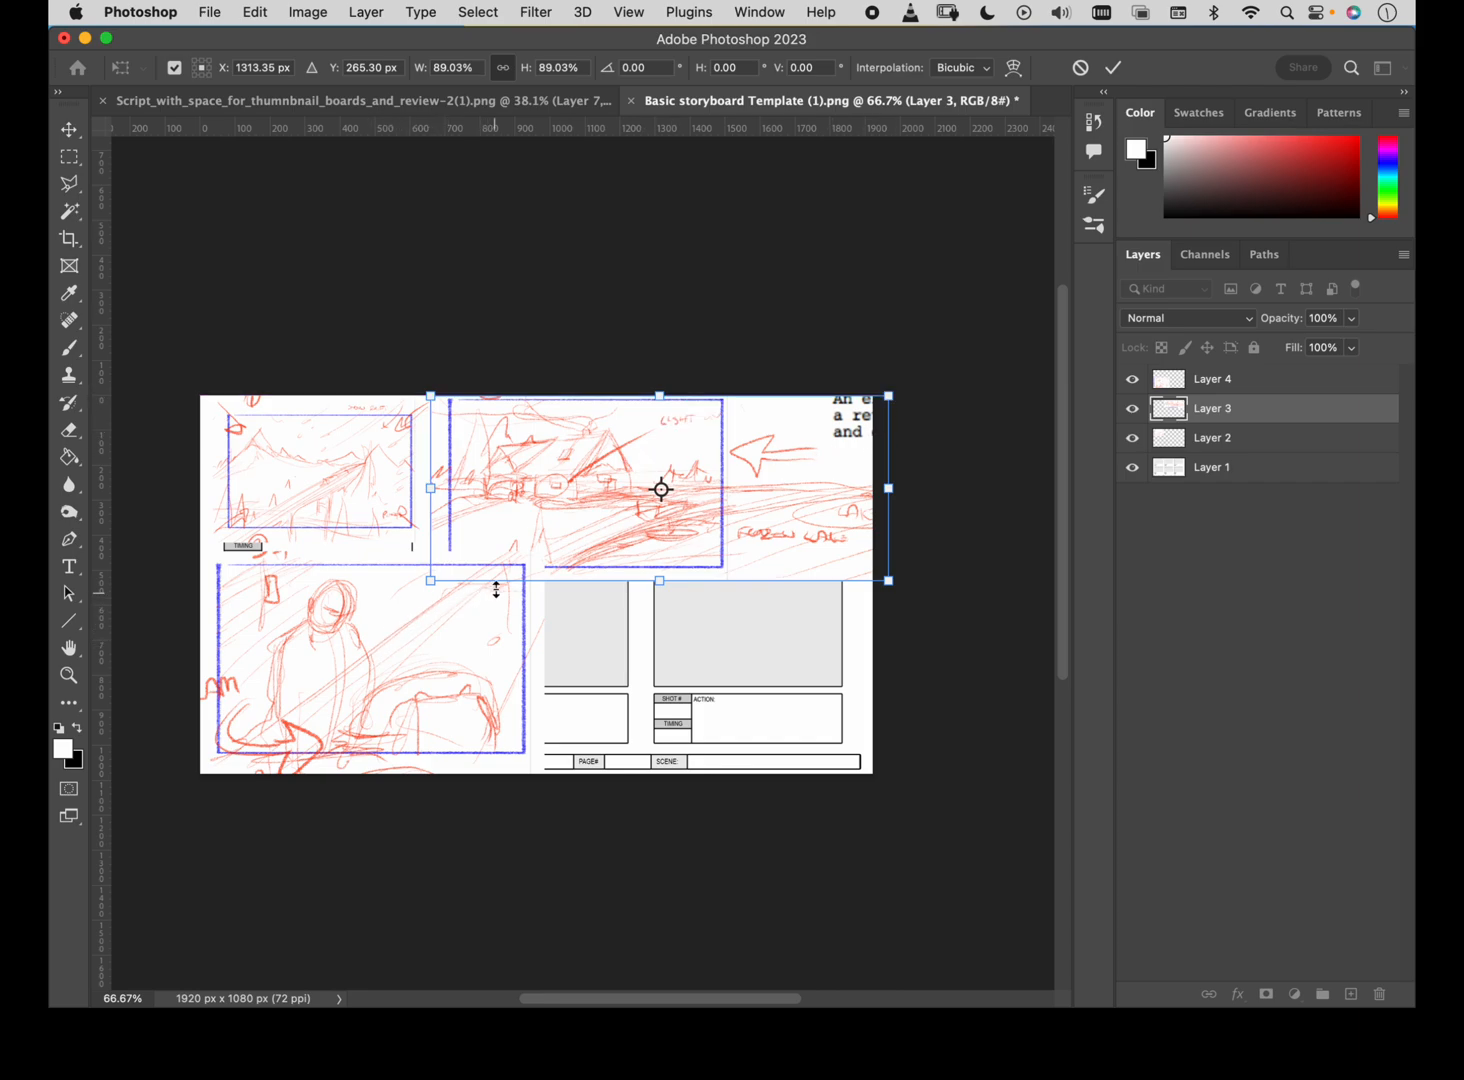
pyautogui.press('Return')
# Scale the figure sketch to about 66% and position it over the lower-left storyboard frame.
pyautogui.click(419, 636)
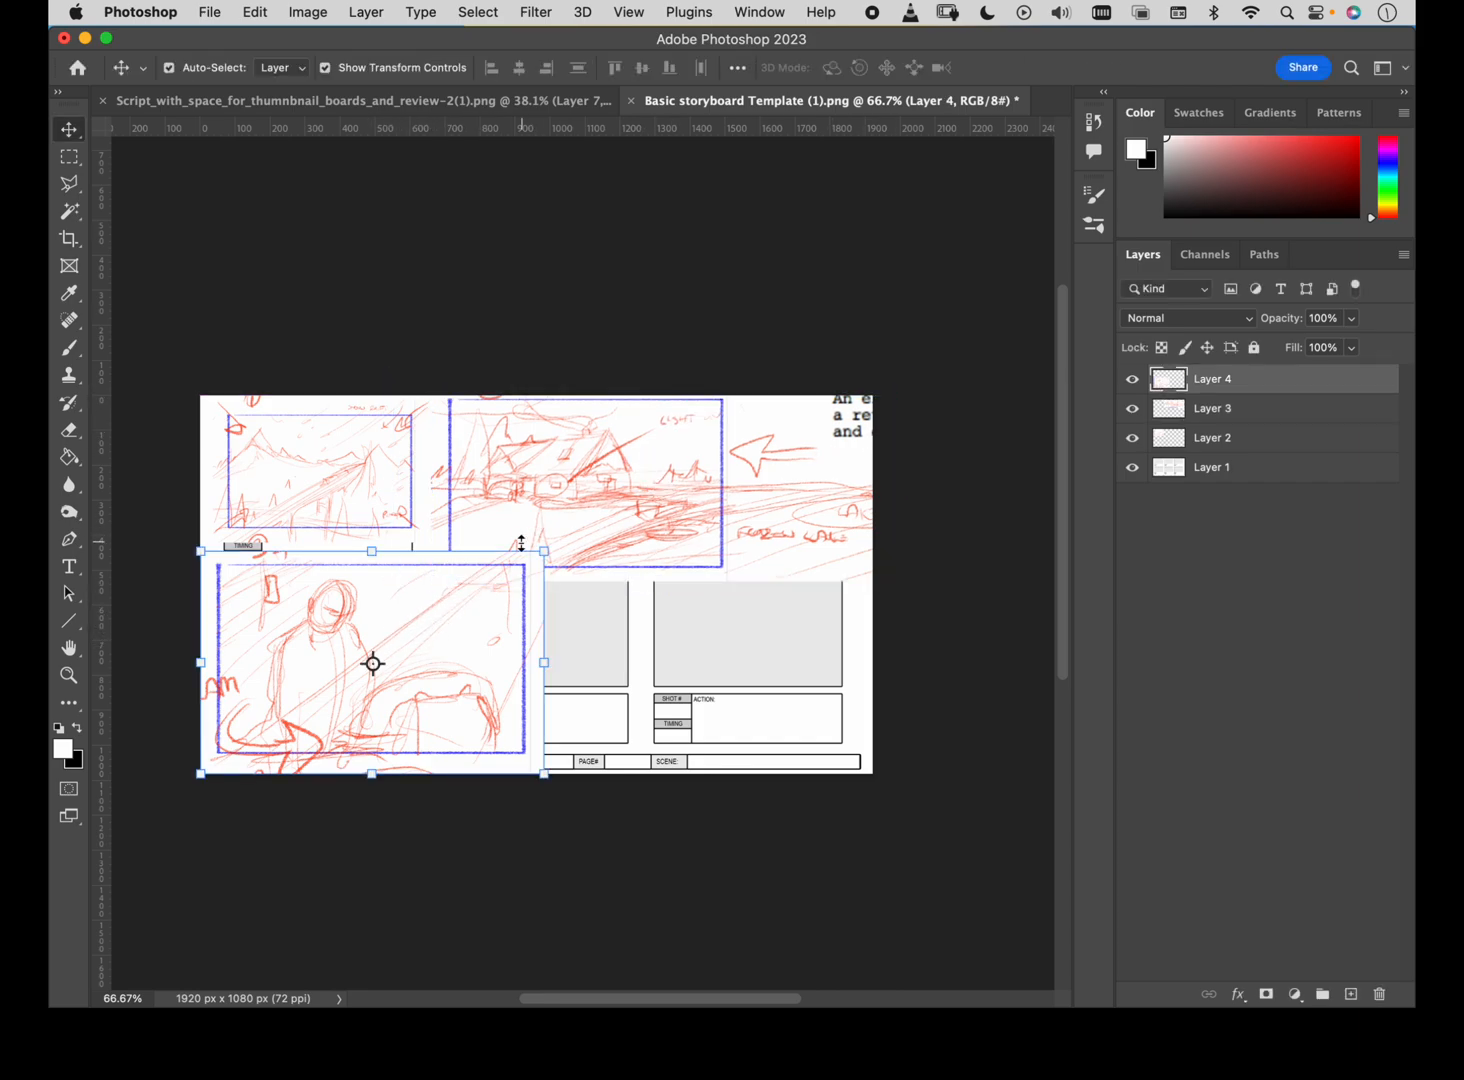
pyautogui.moveTo(543, 551); pyautogui.dragTo(448, 595)
pyautogui.moveTo(350, 648); pyautogui.dragTo(350, 613)
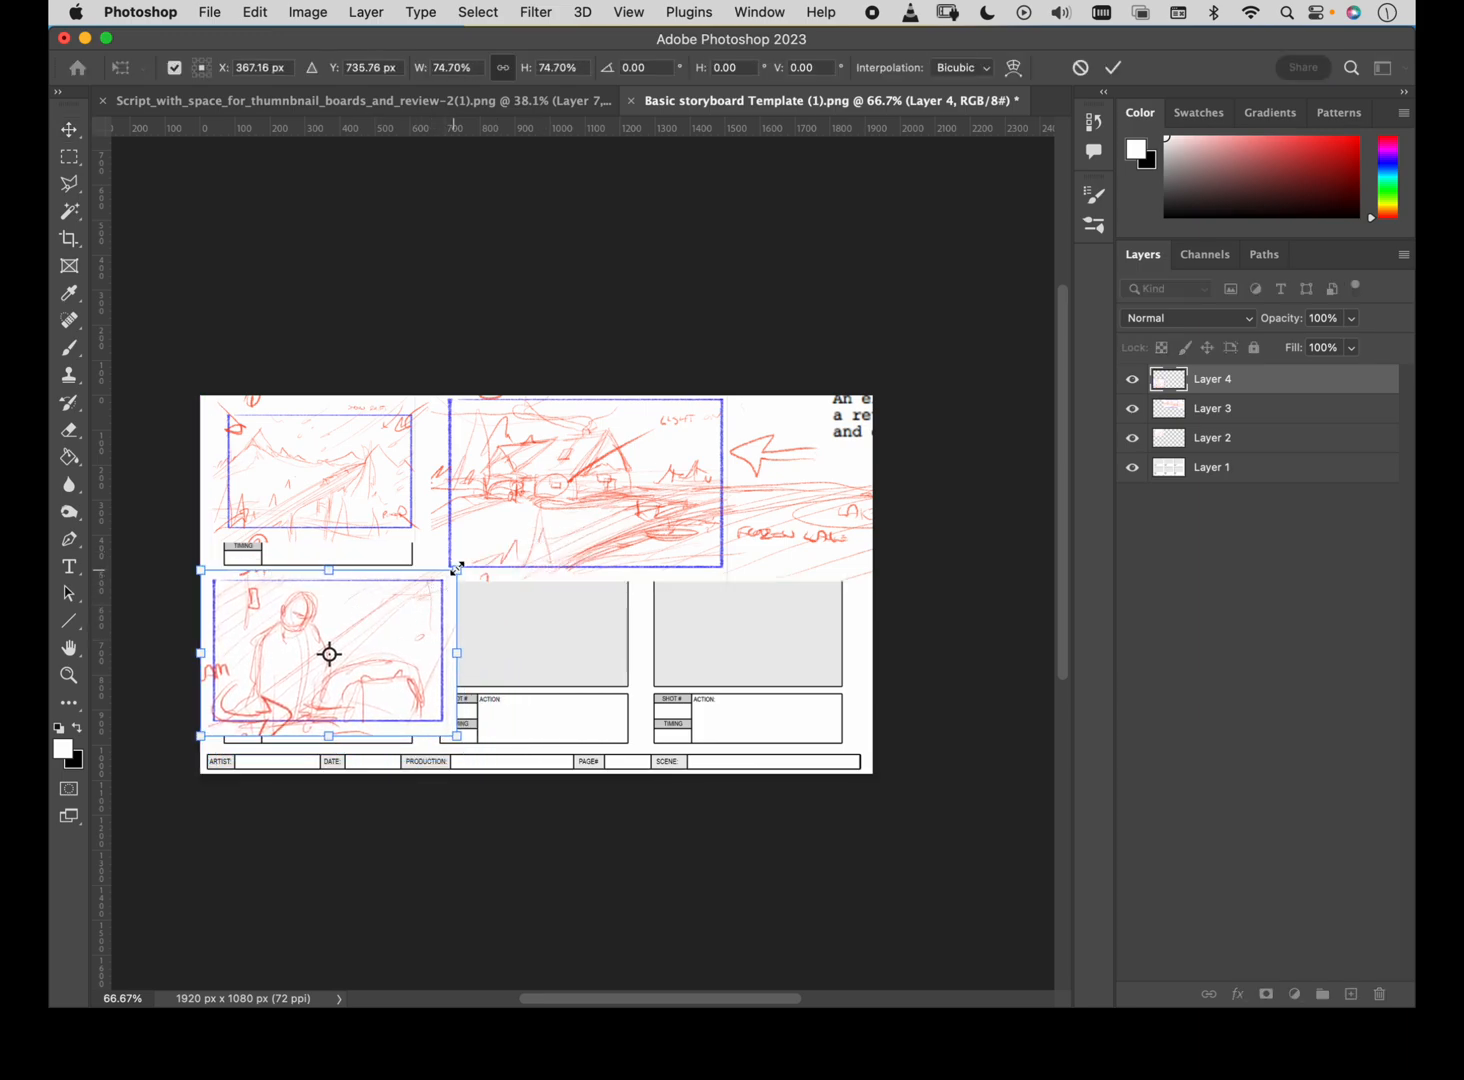
pyautogui.moveTo(457, 568); pyautogui.dragTo(425, 590)
pyautogui.moveTo(375, 621); pyautogui.dragTo(386, 599)
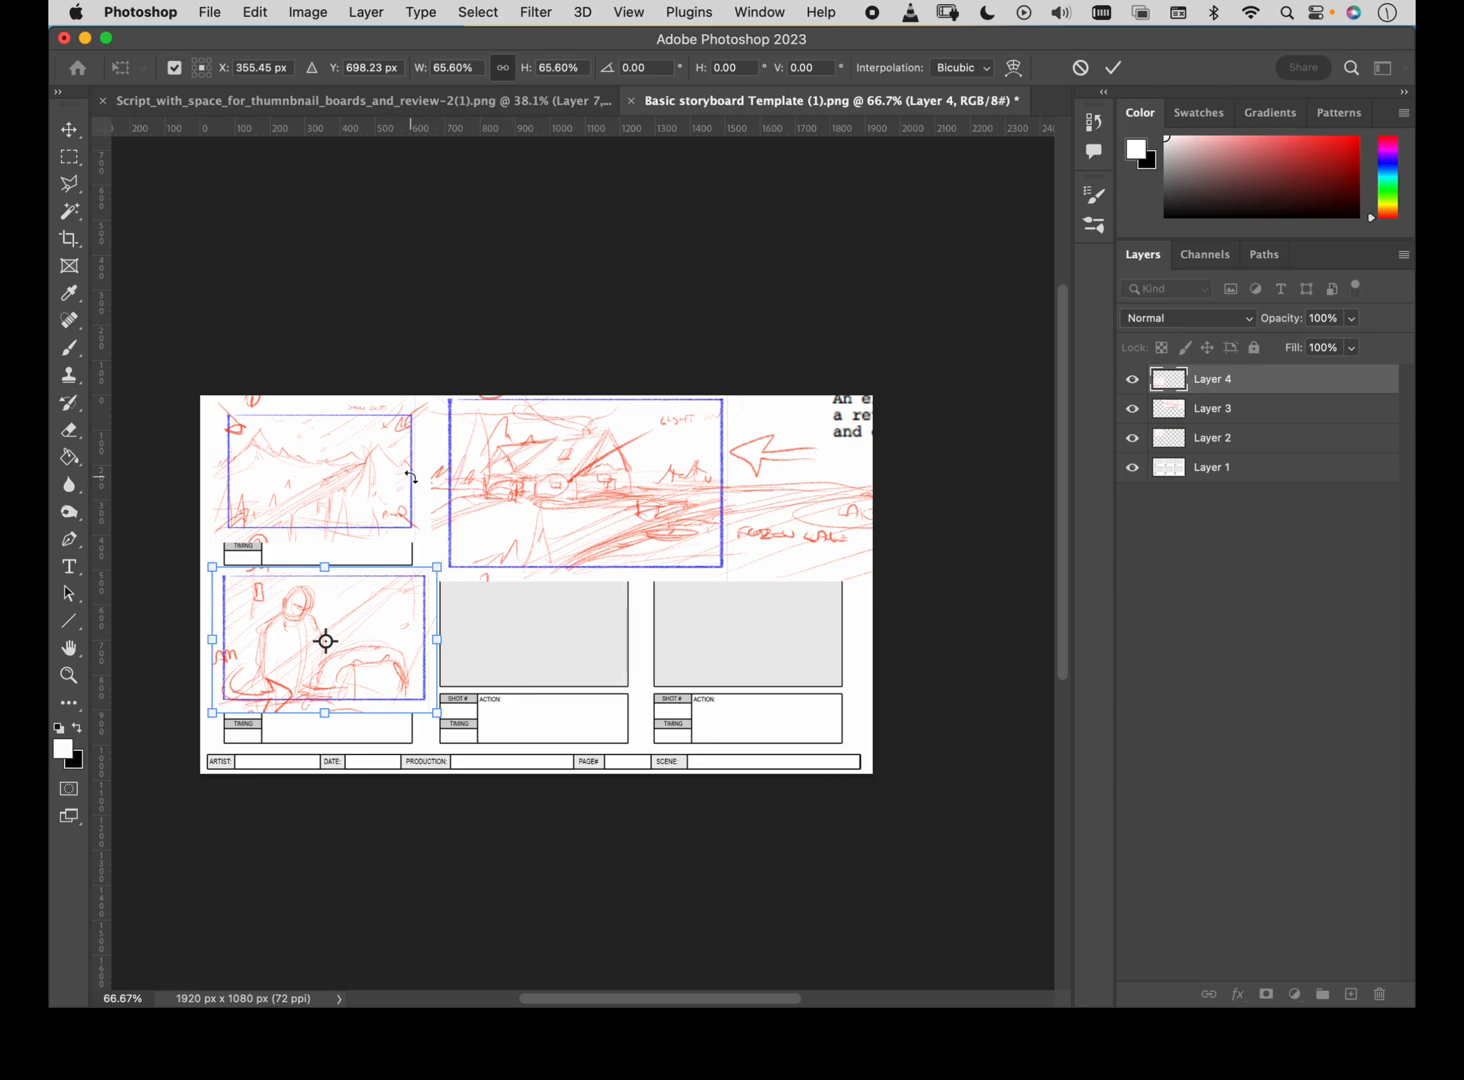
pyautogui.press('Return')
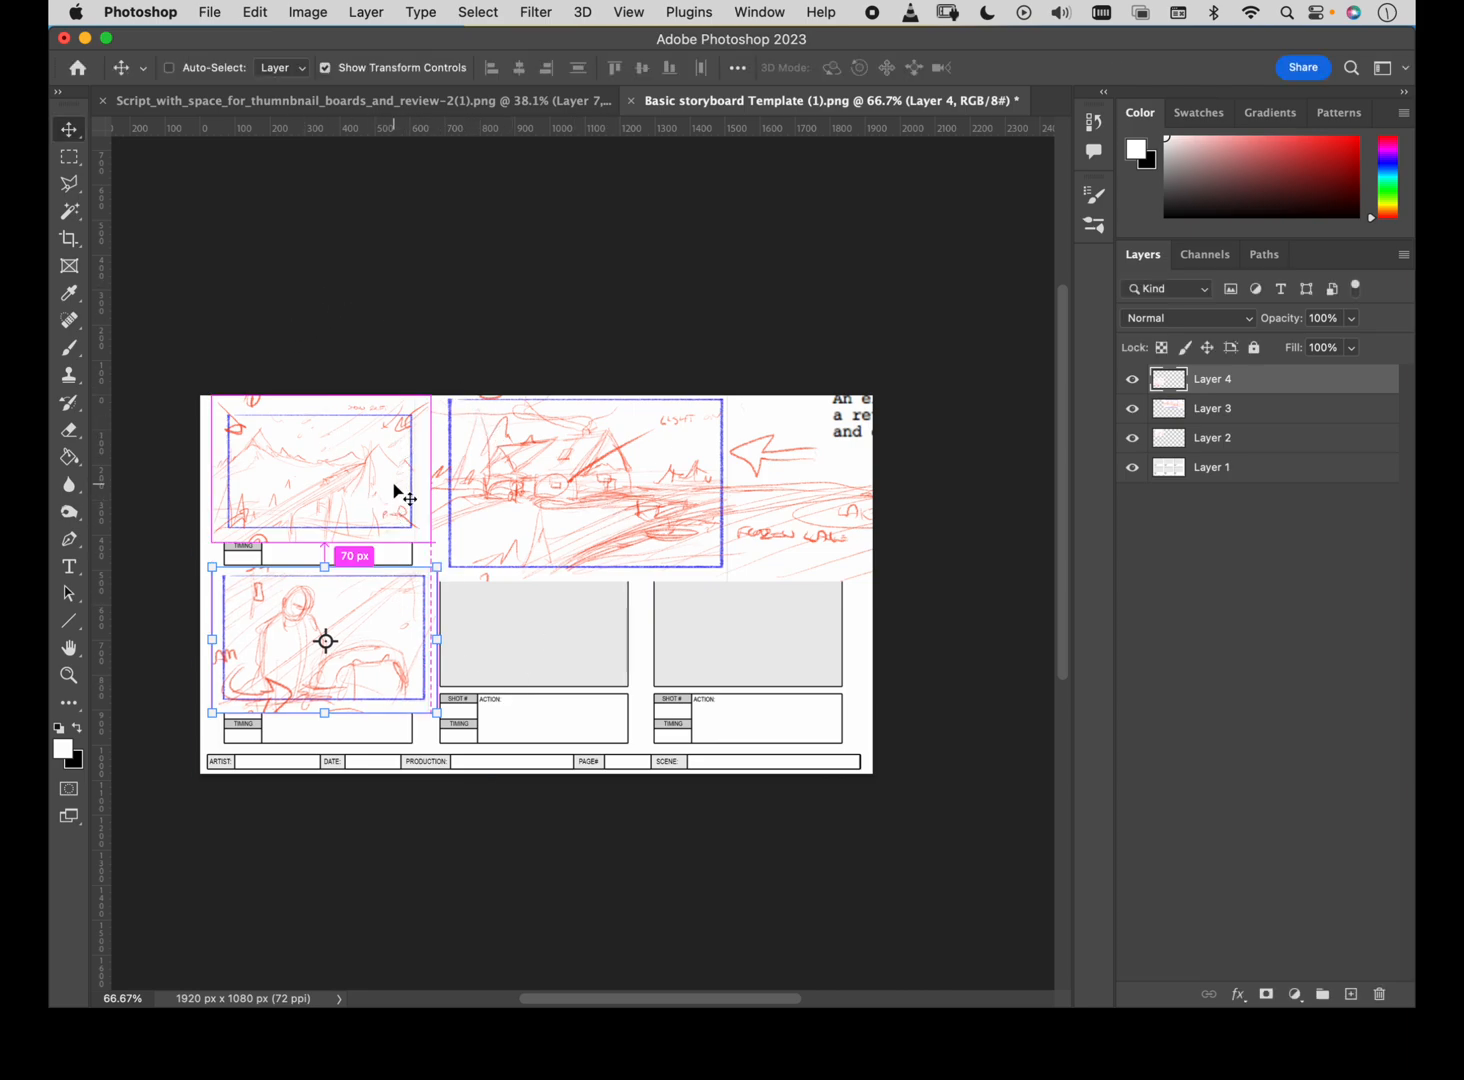
# Set the blend mode of the figure sketch's layer, Layer 4, to Multiply.
pyautogui.press('super+equal')
pyautogui.press('super+equal')
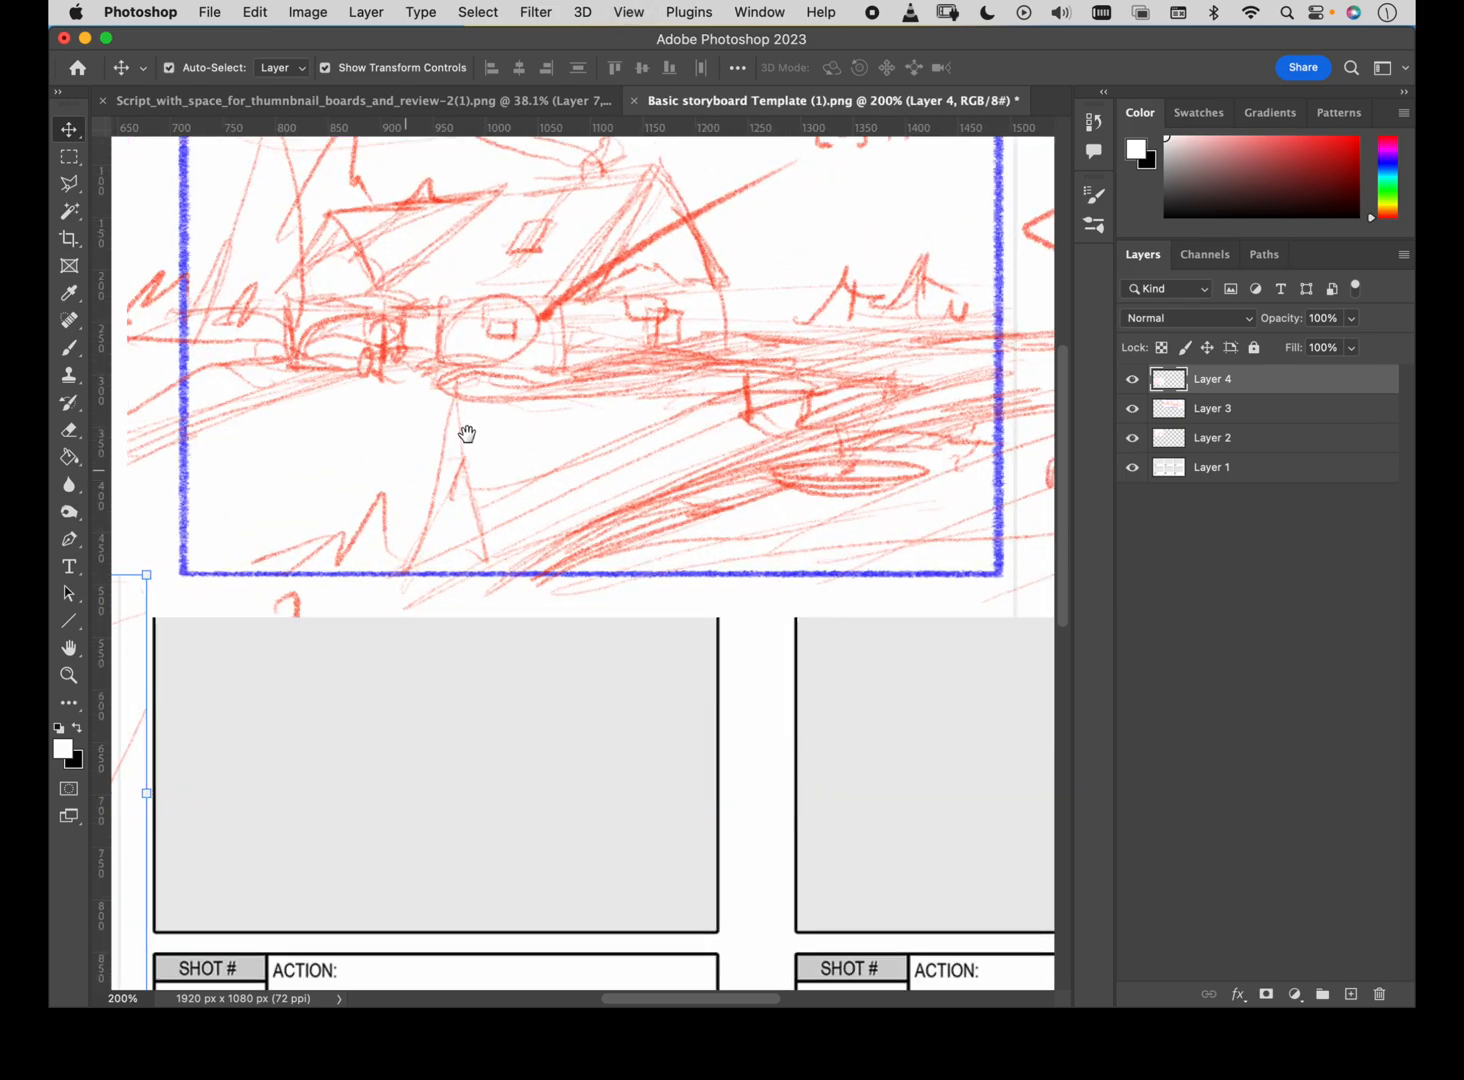
pyautogui.hscroll(-10, 582, 358)
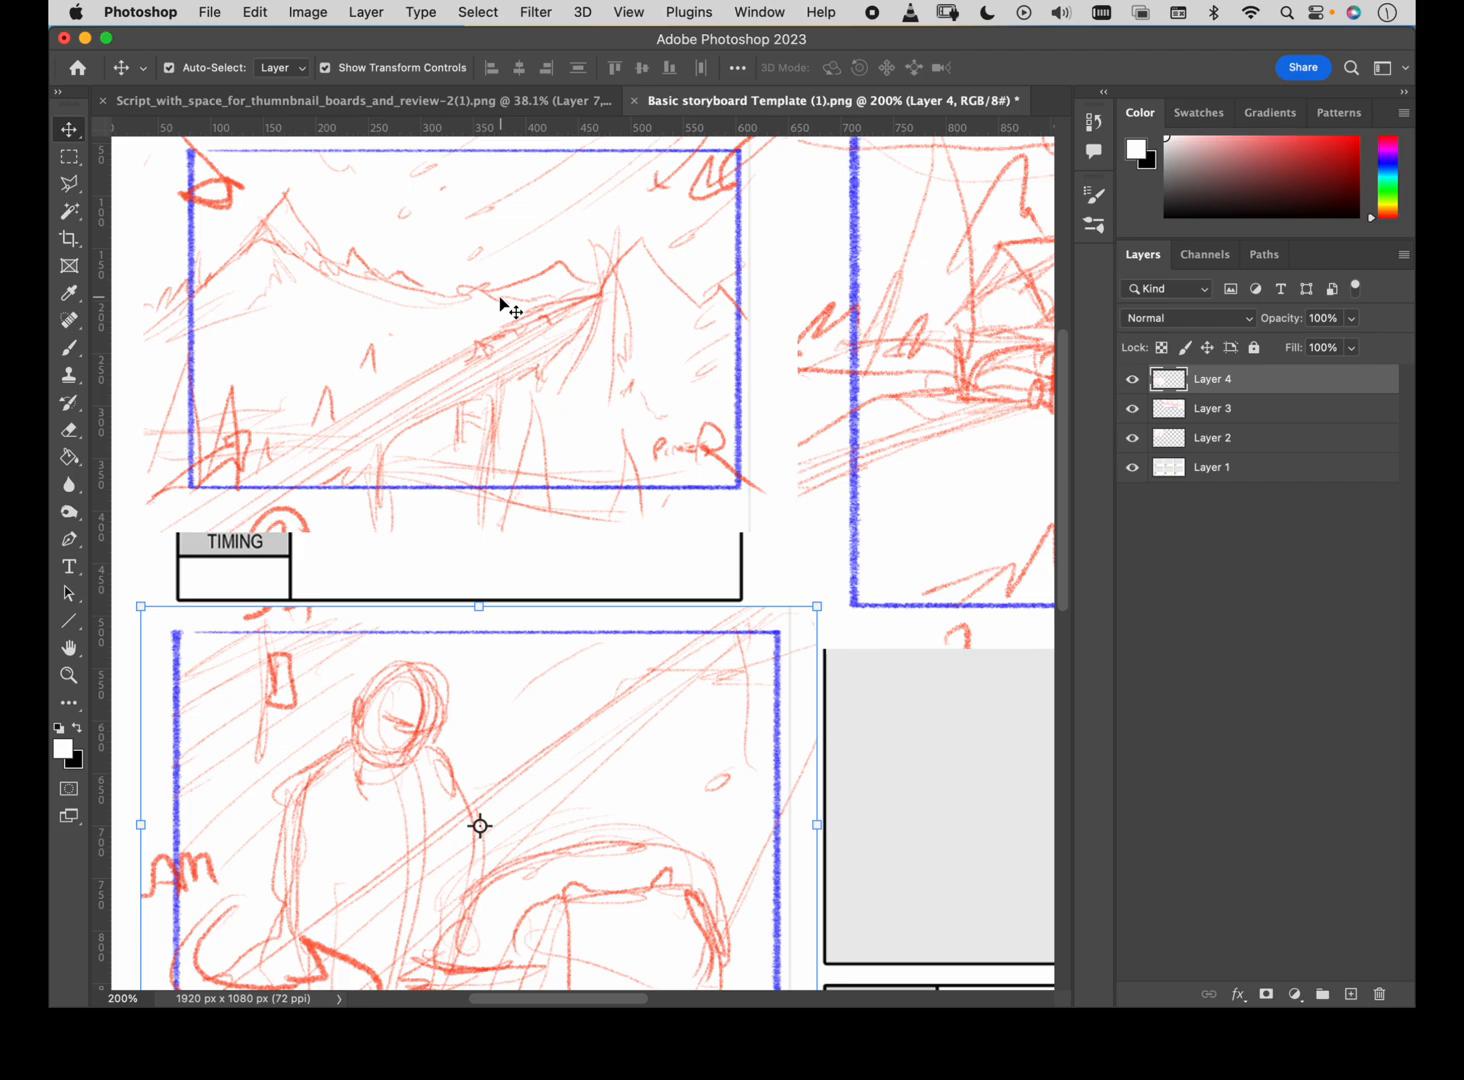
pyautogui.click(1190, 330)
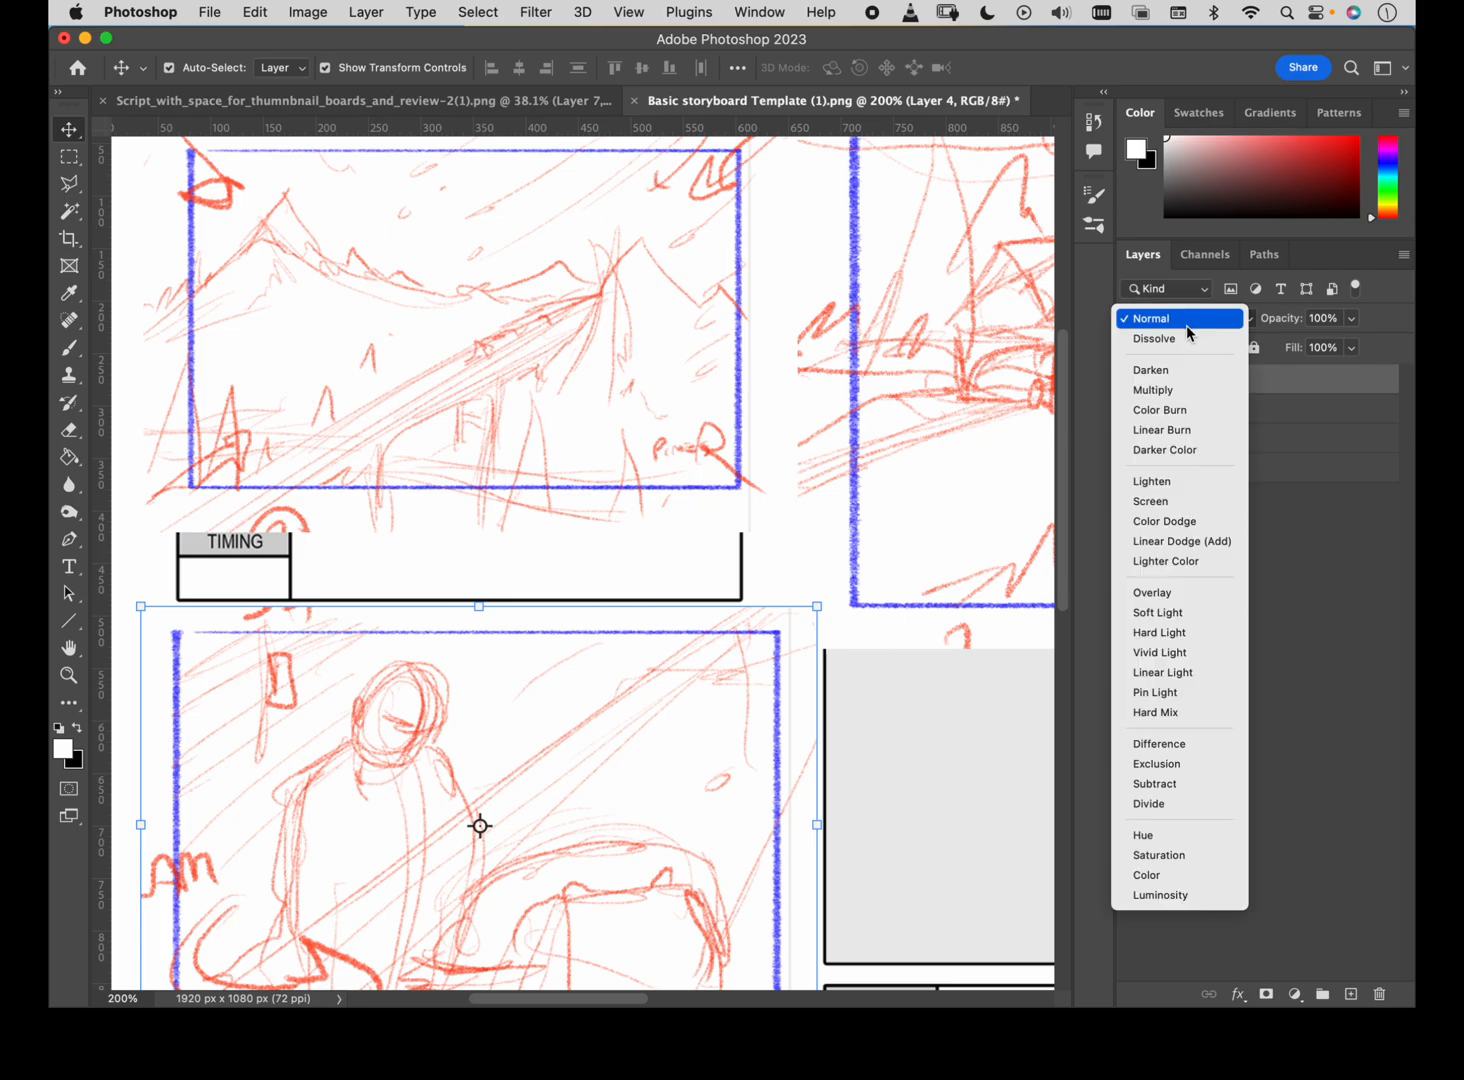
pyautogui.click(1174, 400)
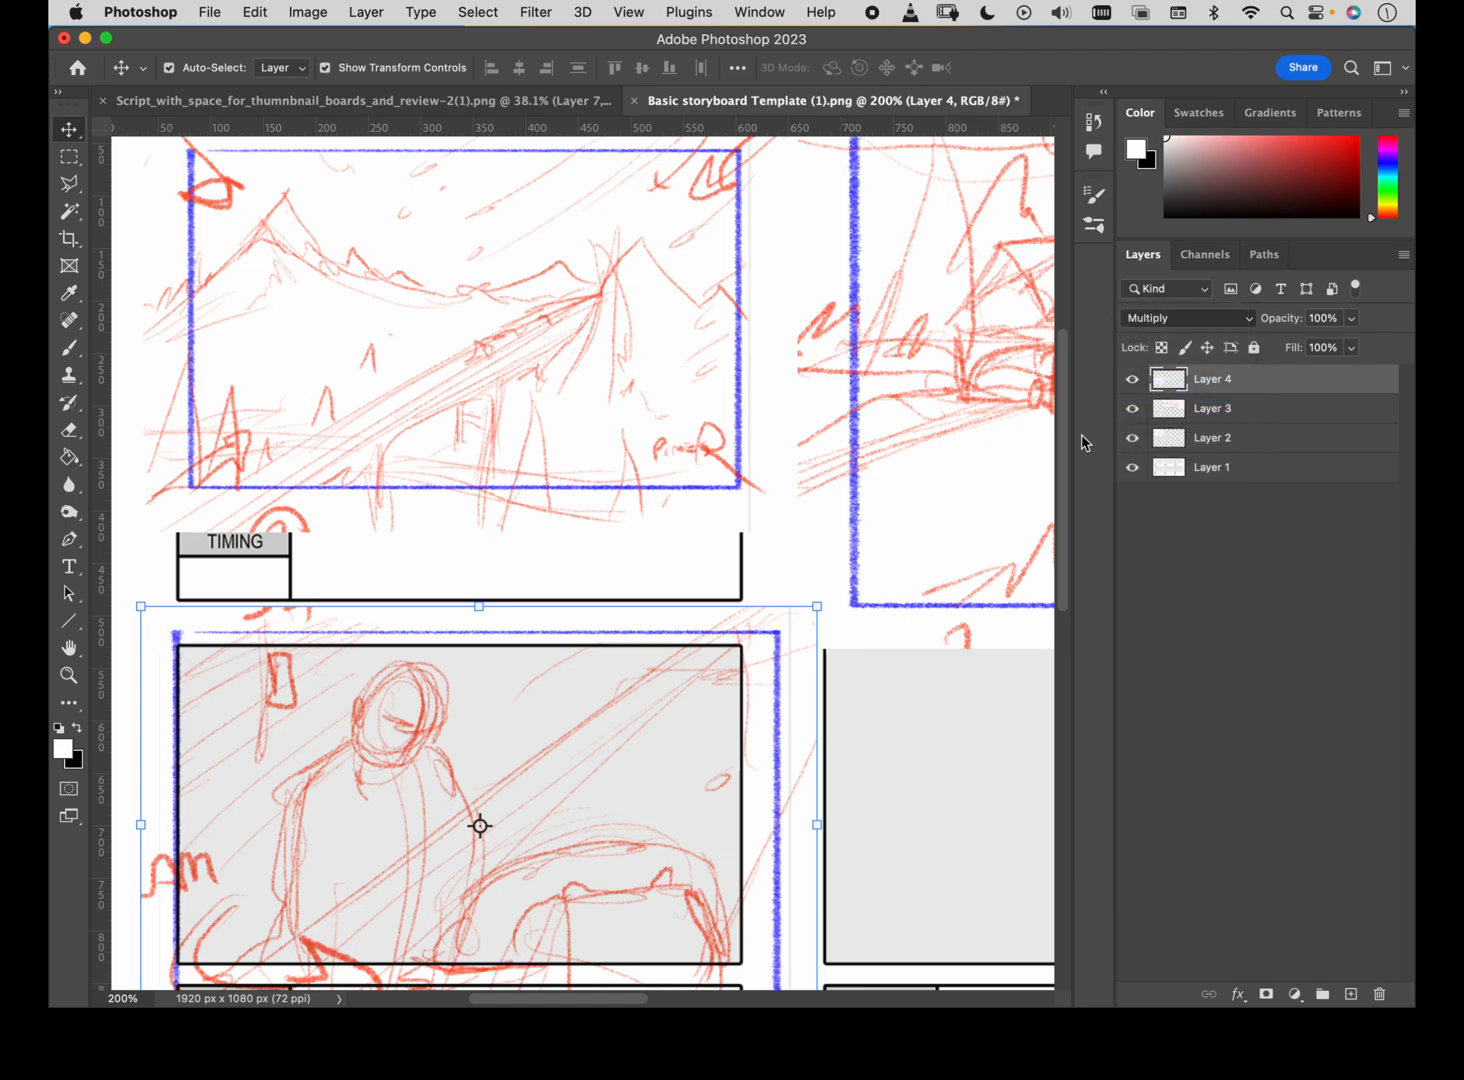
# Set the blend mode of the cabin and mountain sketch layers, Layer 3 and Layer 2, to Multiply.
pyautogui.moveTo(631, 592); pyautogui.dragTo(709, 362)
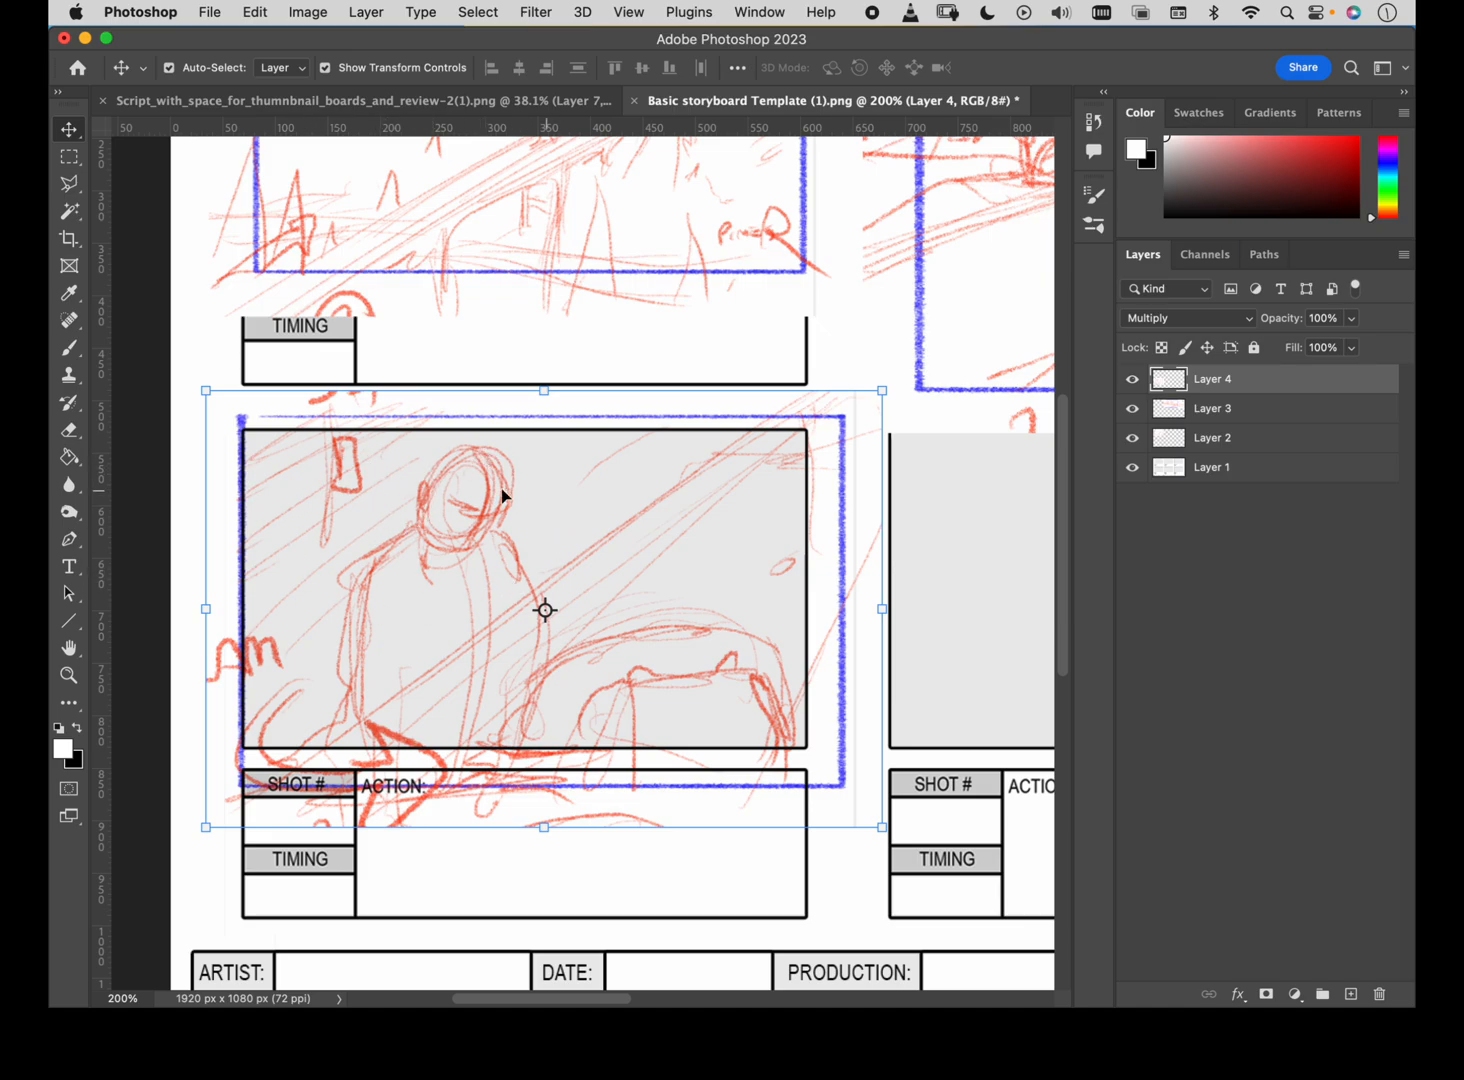
pyautogui.click(1132, 472)
pyautogui.click(1132, 472)
pyautogui.click(1210, 409)
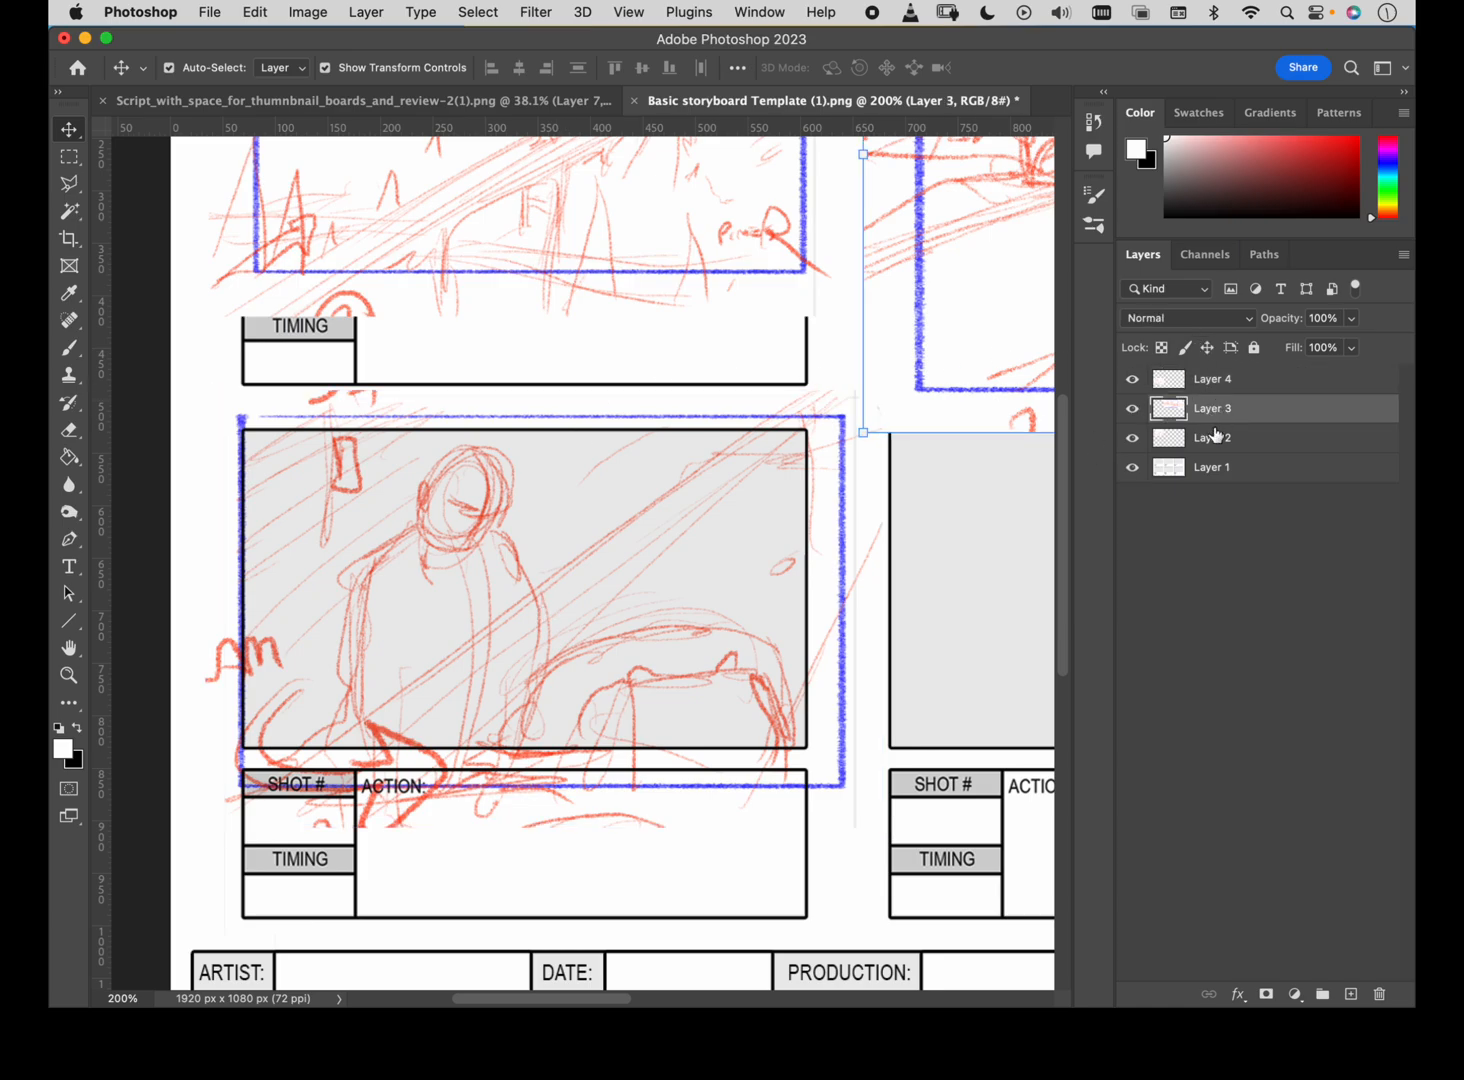
pyautogui.keyDown('shift'); pyautogui.click(1212, 433); pyautogui.keyUp('shift')
pyautogui.click(1203, 322)
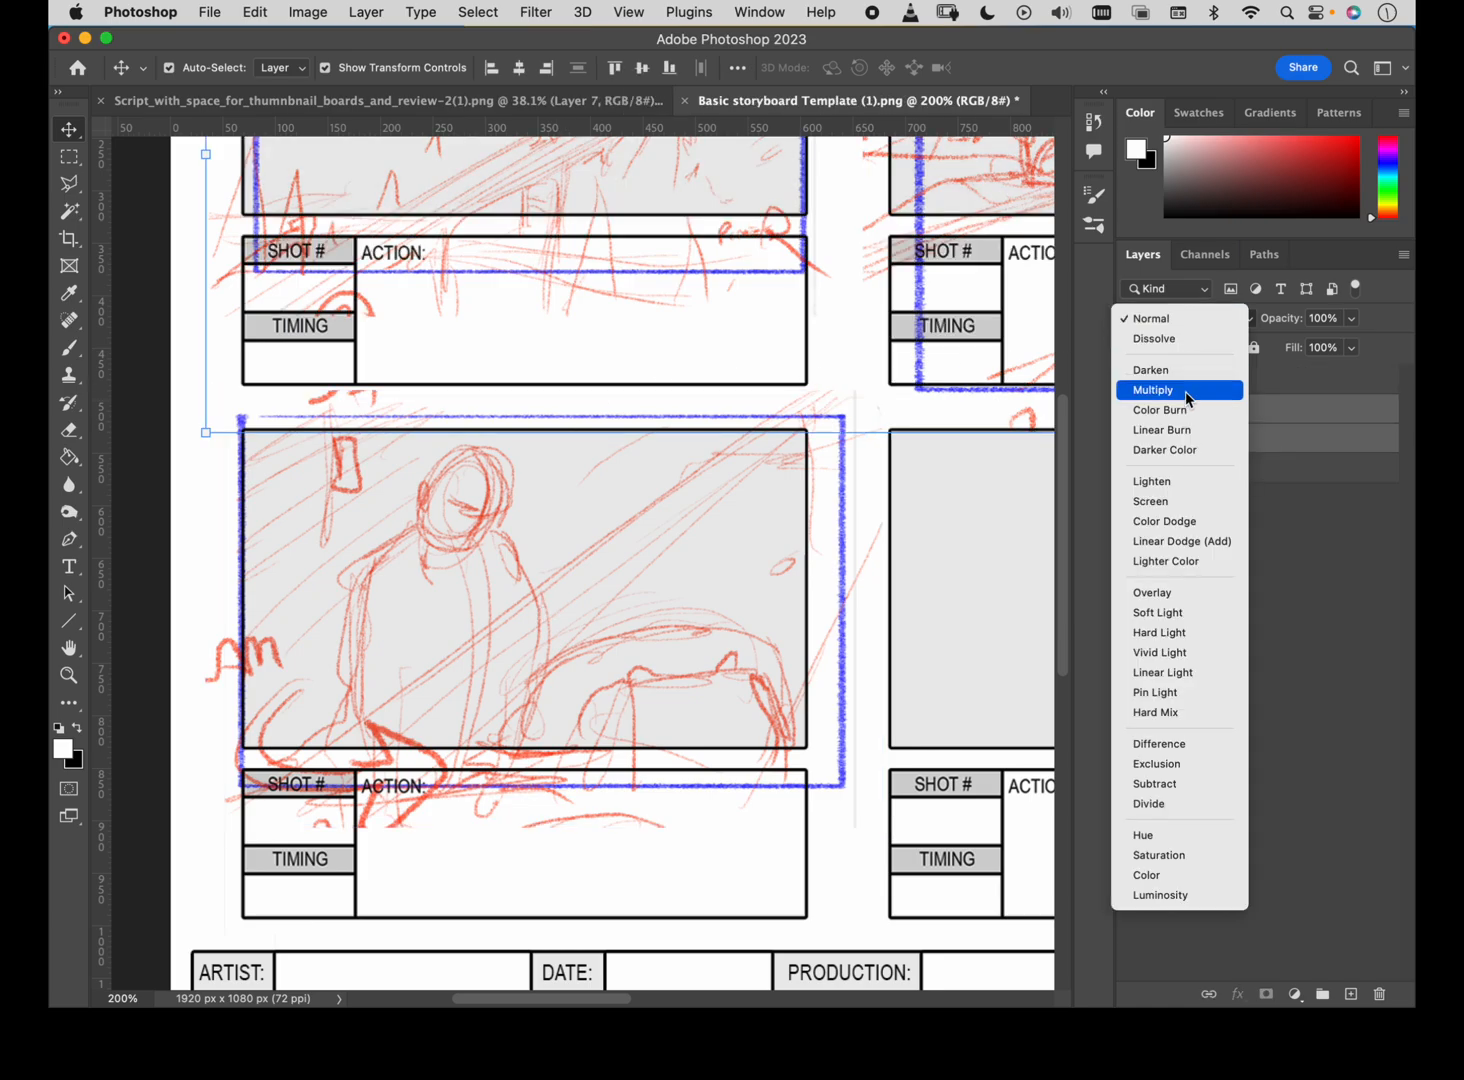
pyautogui.click(1153, 390)
# Lower the opacity of Layers 2, 3 and 4 together to 58%, and deselect the layers.
pyautogui.scroll(5, 706, 392)
pyautogui.hscroll(2, 706, 392)
pyautogui.scroll(-2, 706, 392)
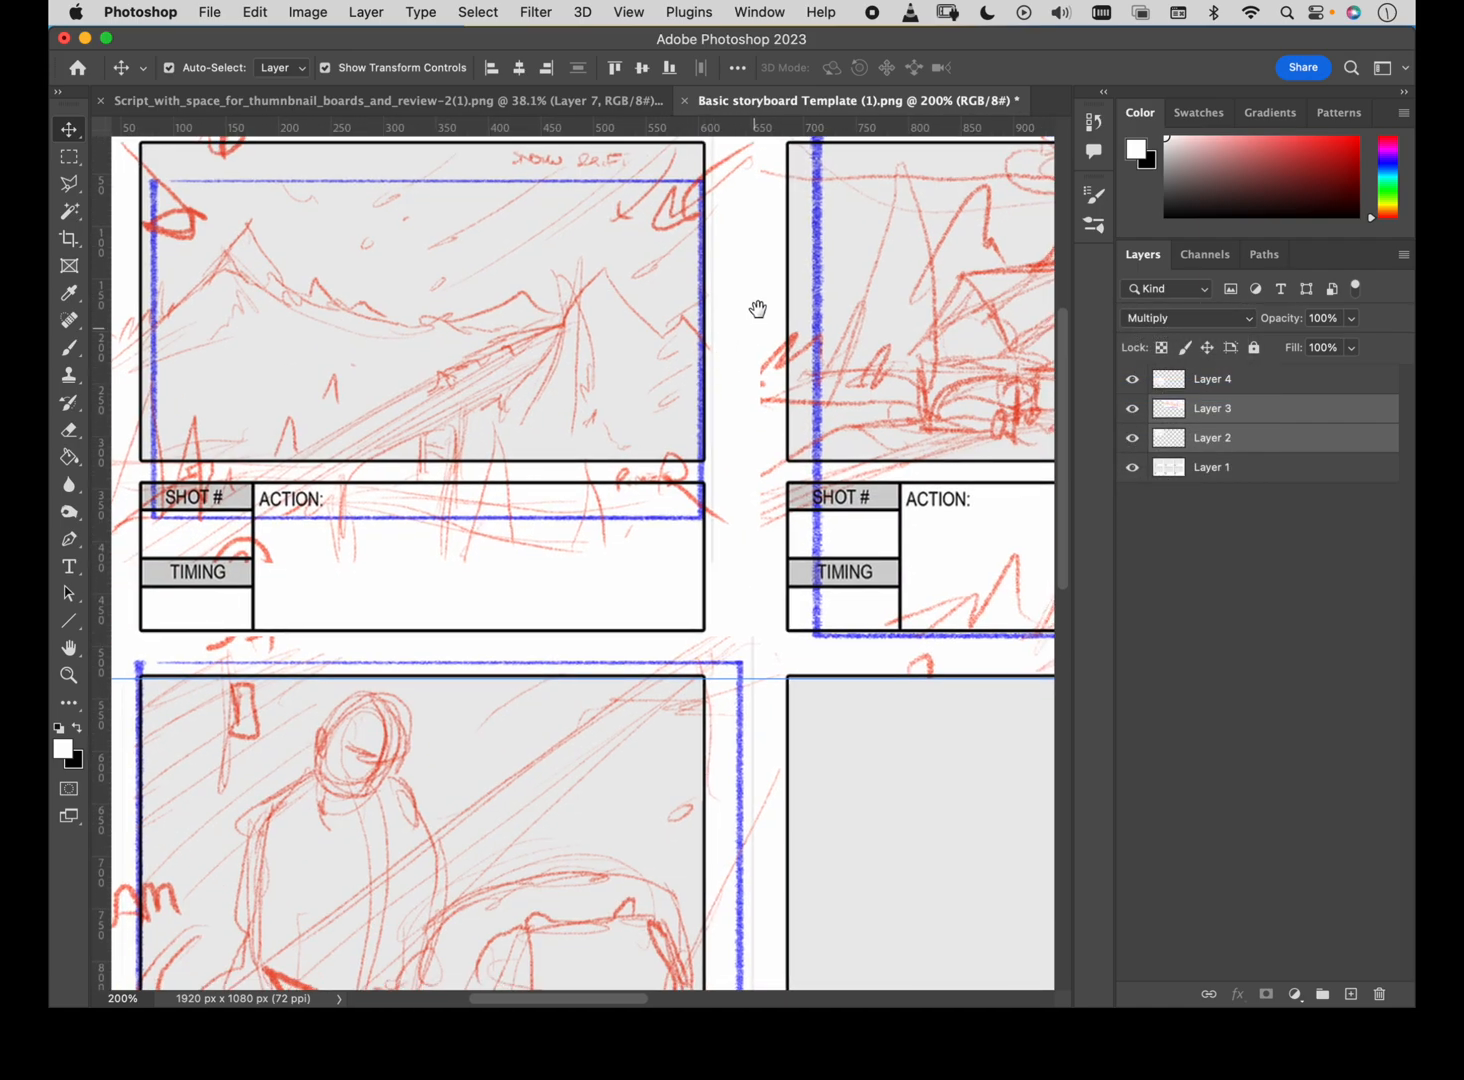
pyautogui.press('super+minus')
pyautogui.press('super+minus')
pyautogui.press('super+minus')
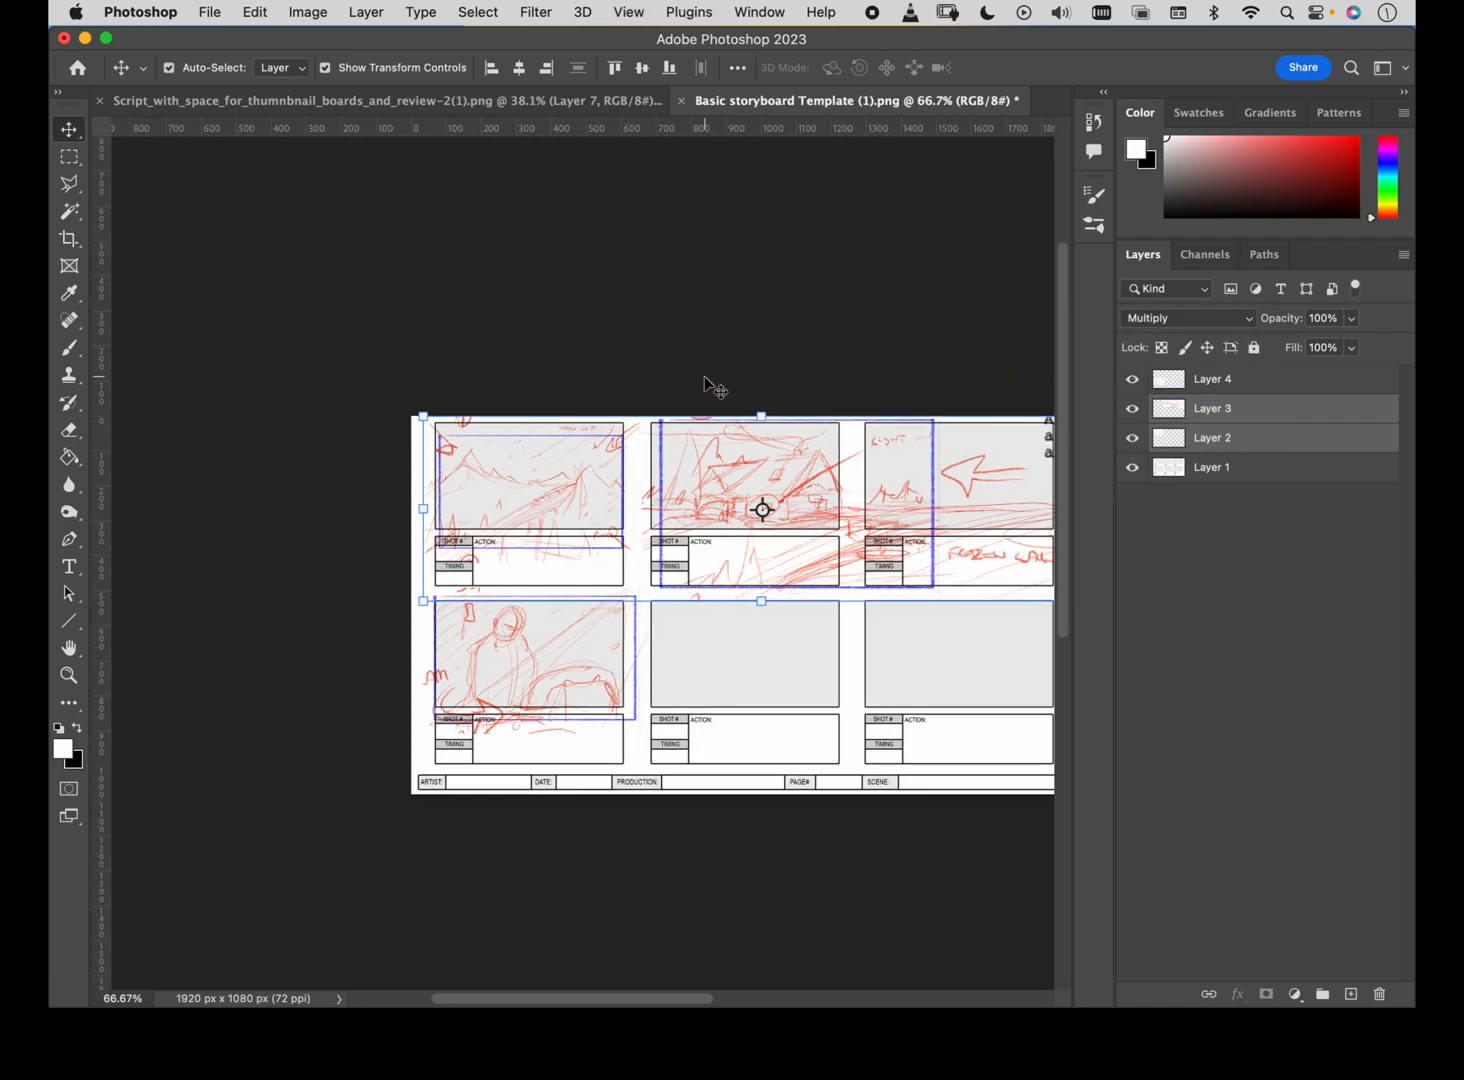
pyautogui.press('super+equal')
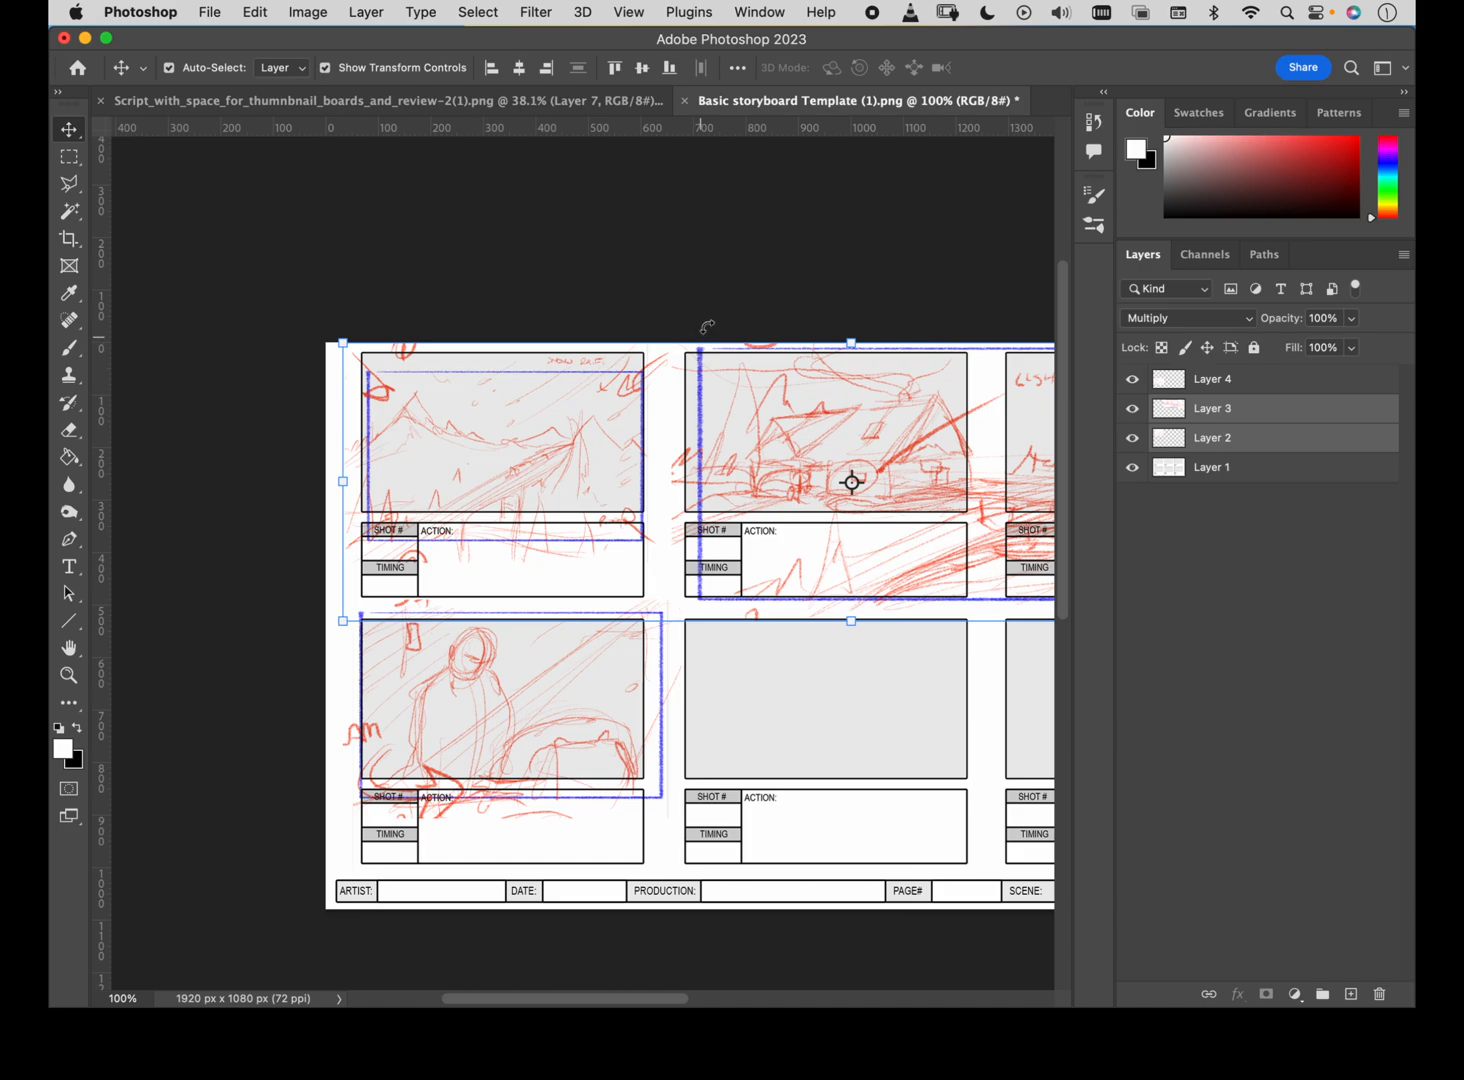
pyautogui.click(1211, 444)
pyautogui.keyDown('shift'); pyautogui.click(1216, 391); pyautogui.keyUp('shift')
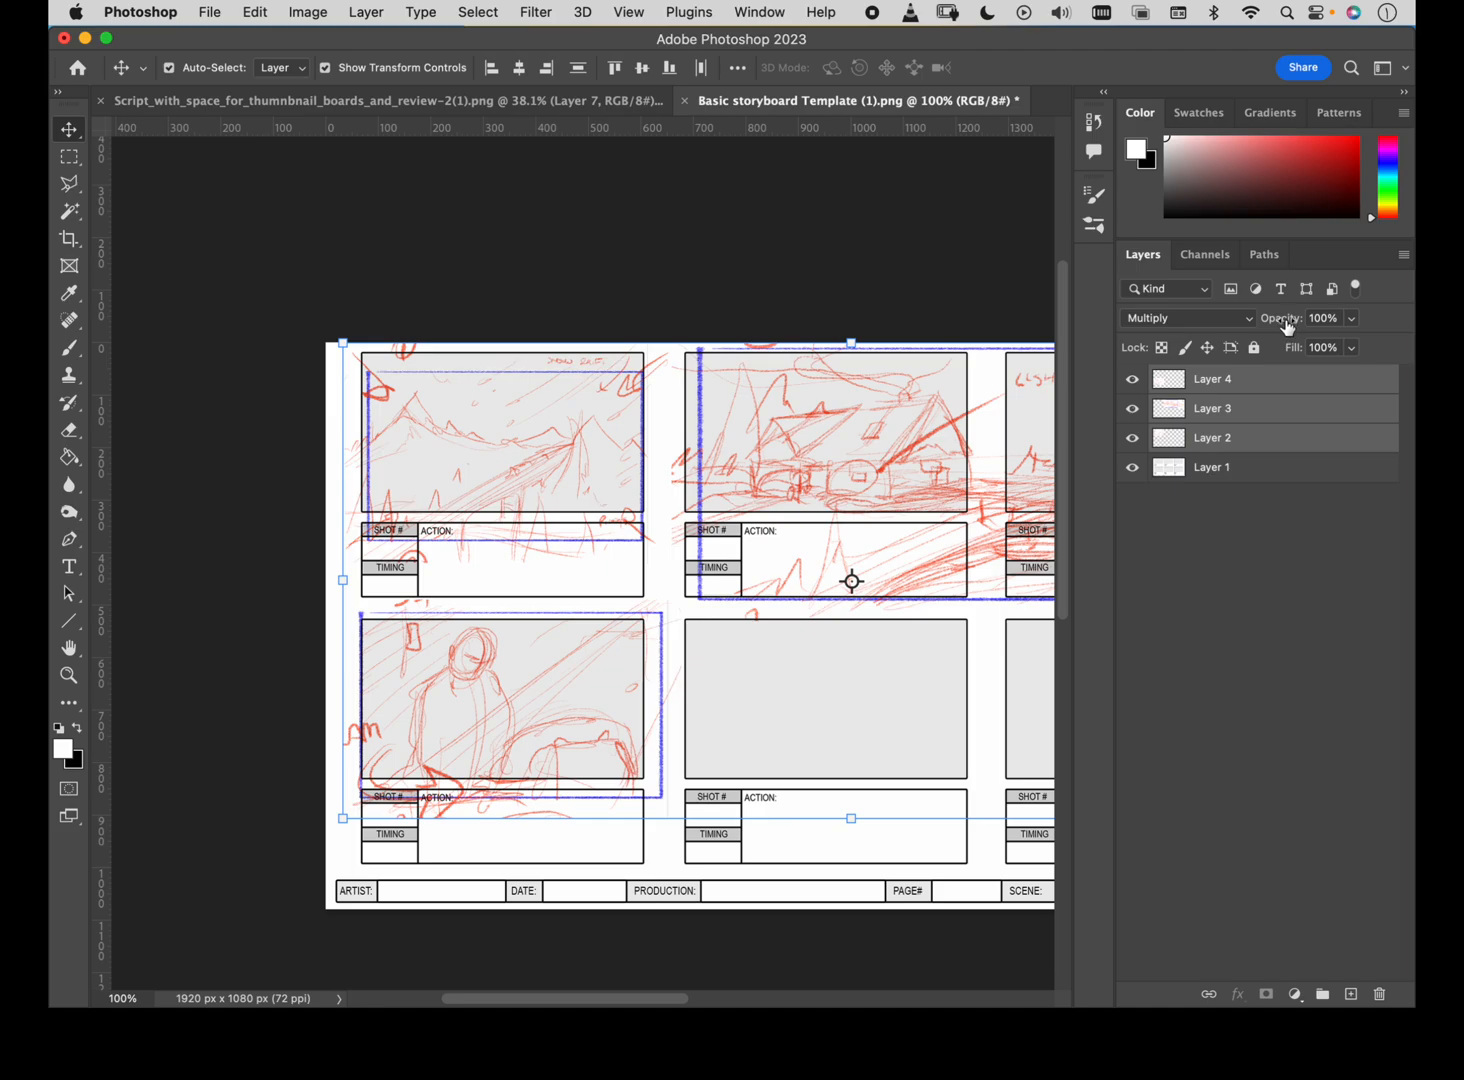
pyautogui.moveTo(1287, 327); pyautogui.dragTo(1241, 333)
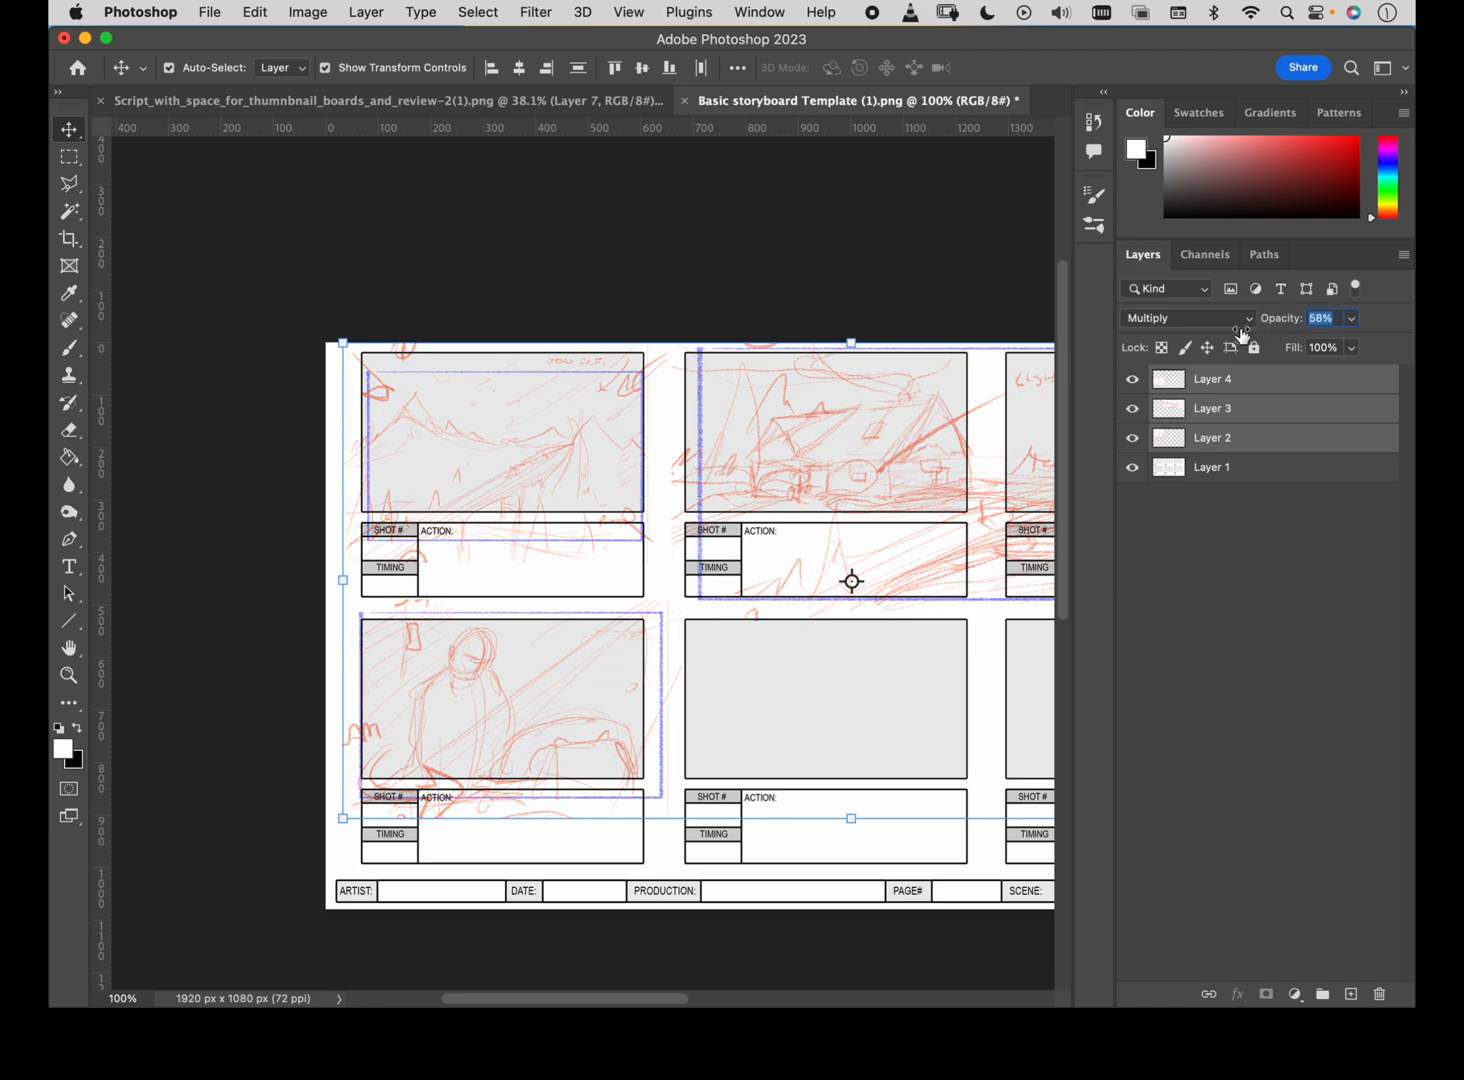
pyautogui.click(1208, 585)
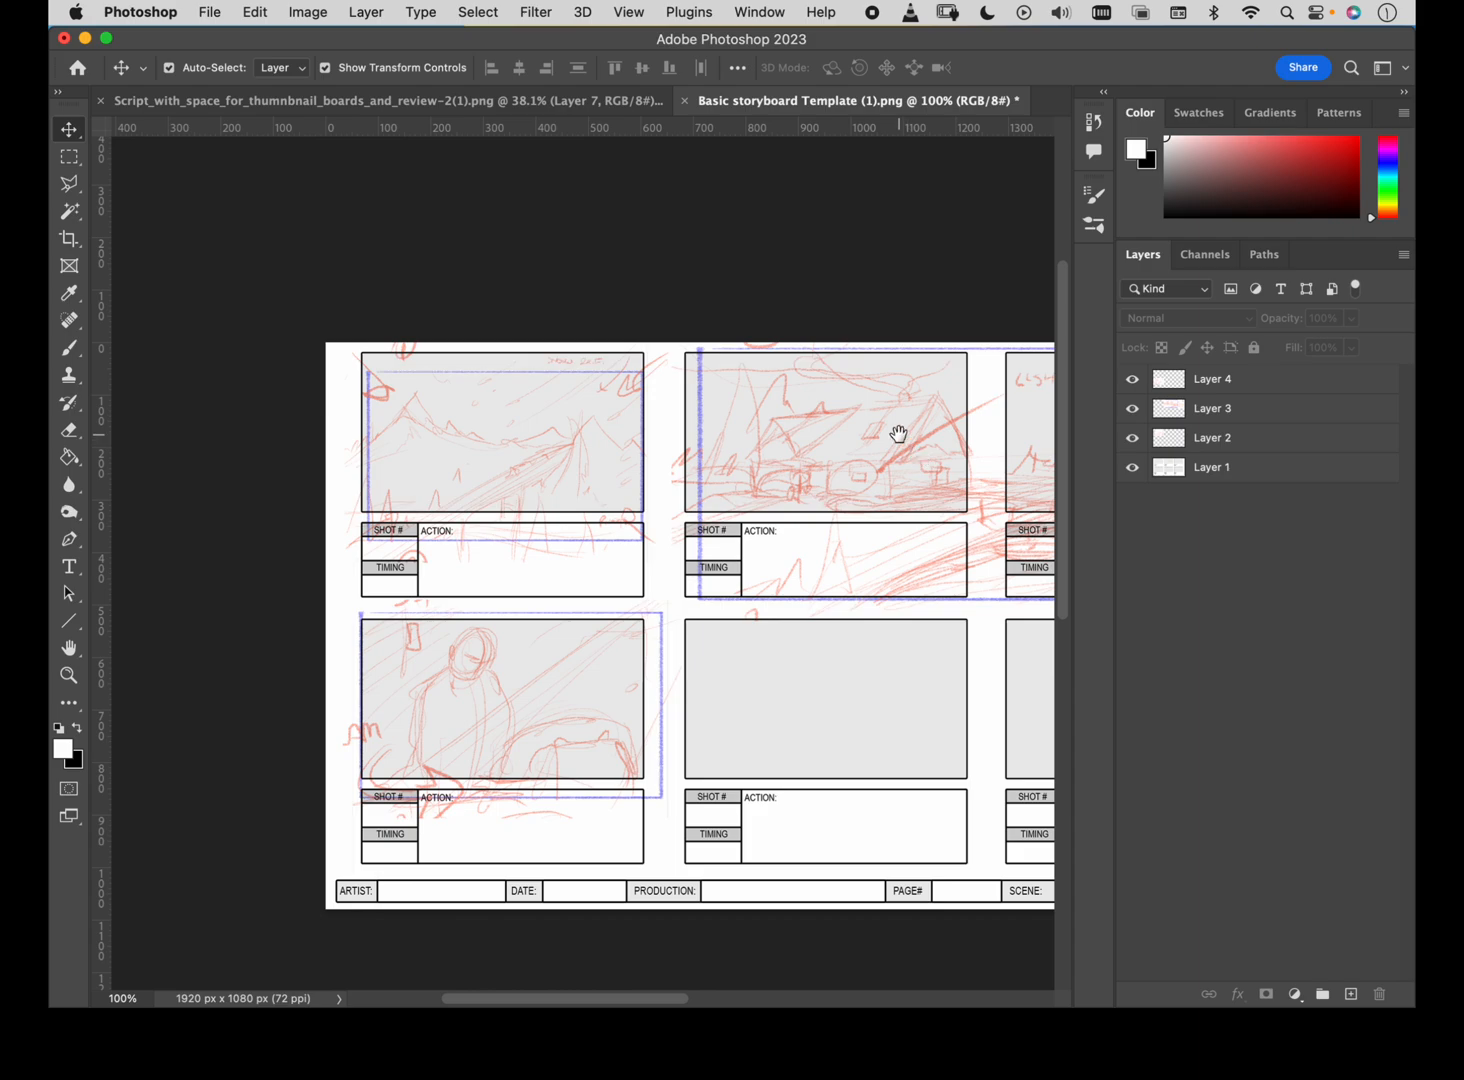
# Select the figure sketch's layer, Layer 4, in the storyboard template.
pyautogui.moveTo(899, 431); pyautogui.dragTo(762, 378)
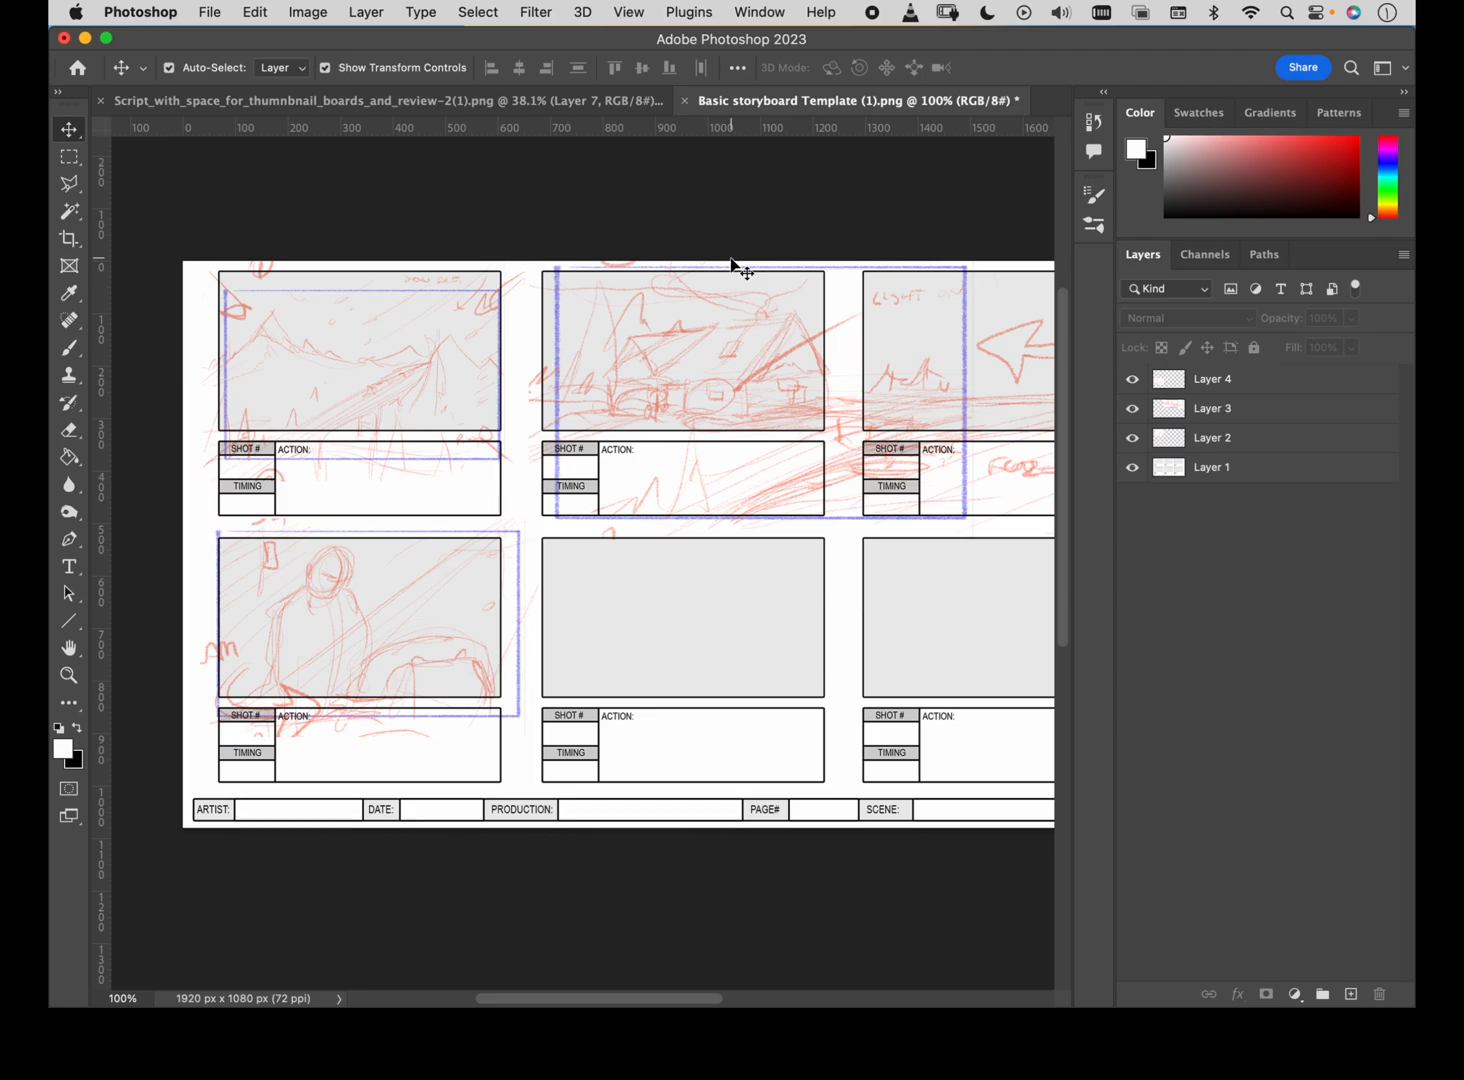
pyautogui.click(612, 98)
pyautogui.click(800, 100)
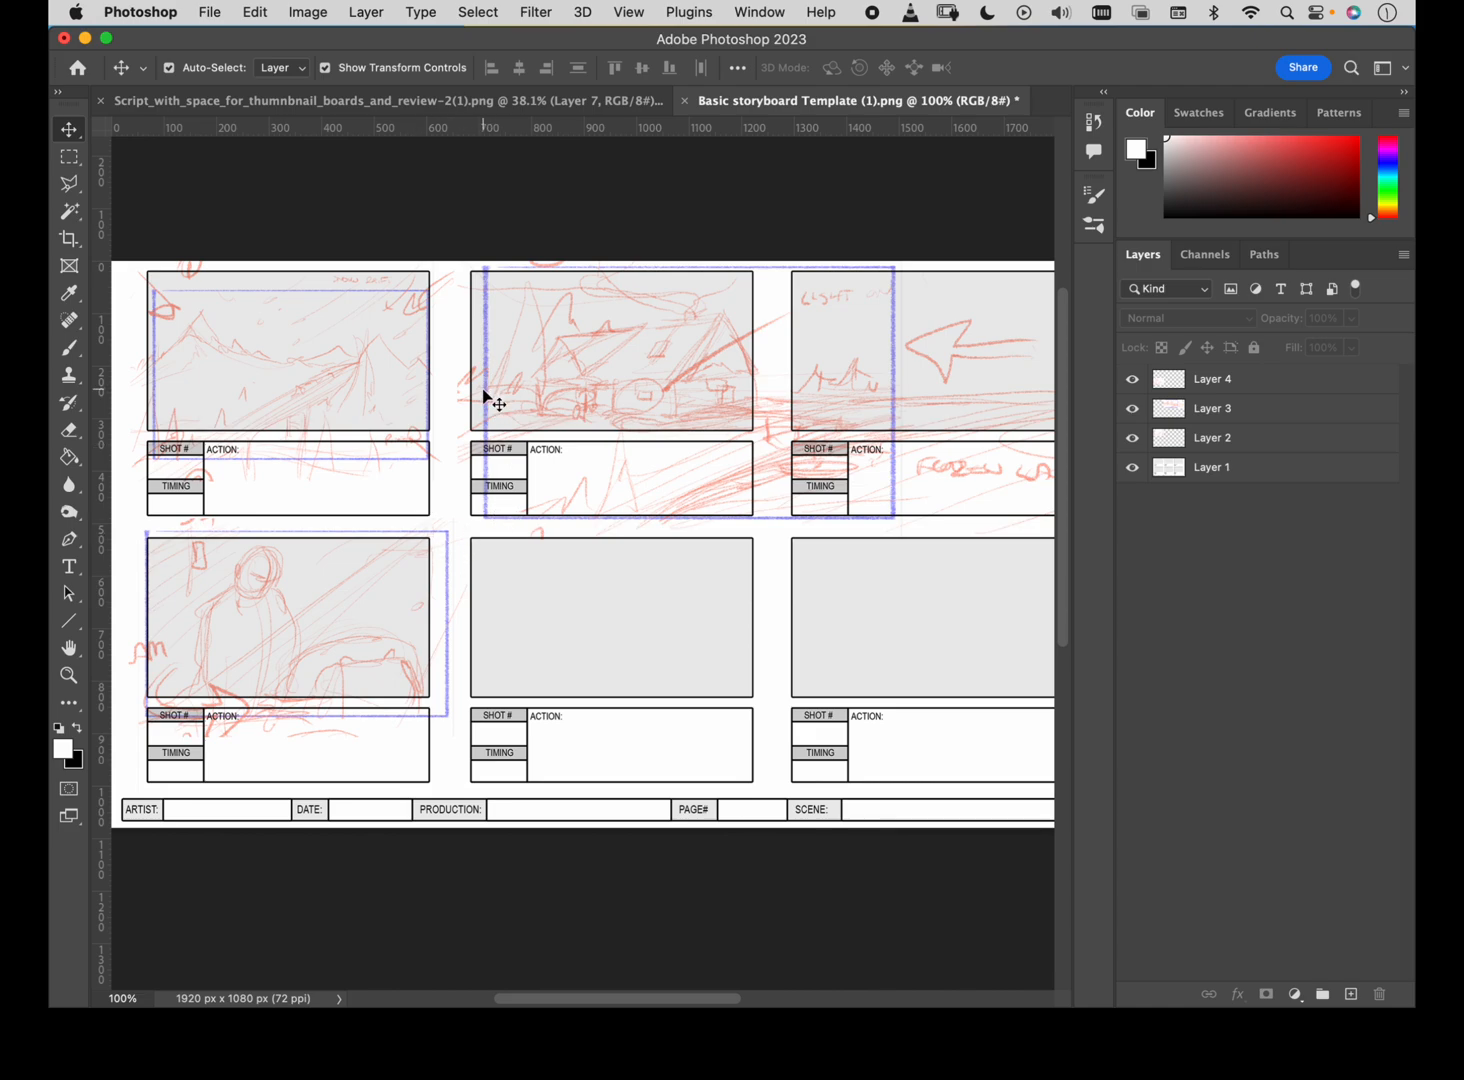
pyautogui.click(1300, 380)
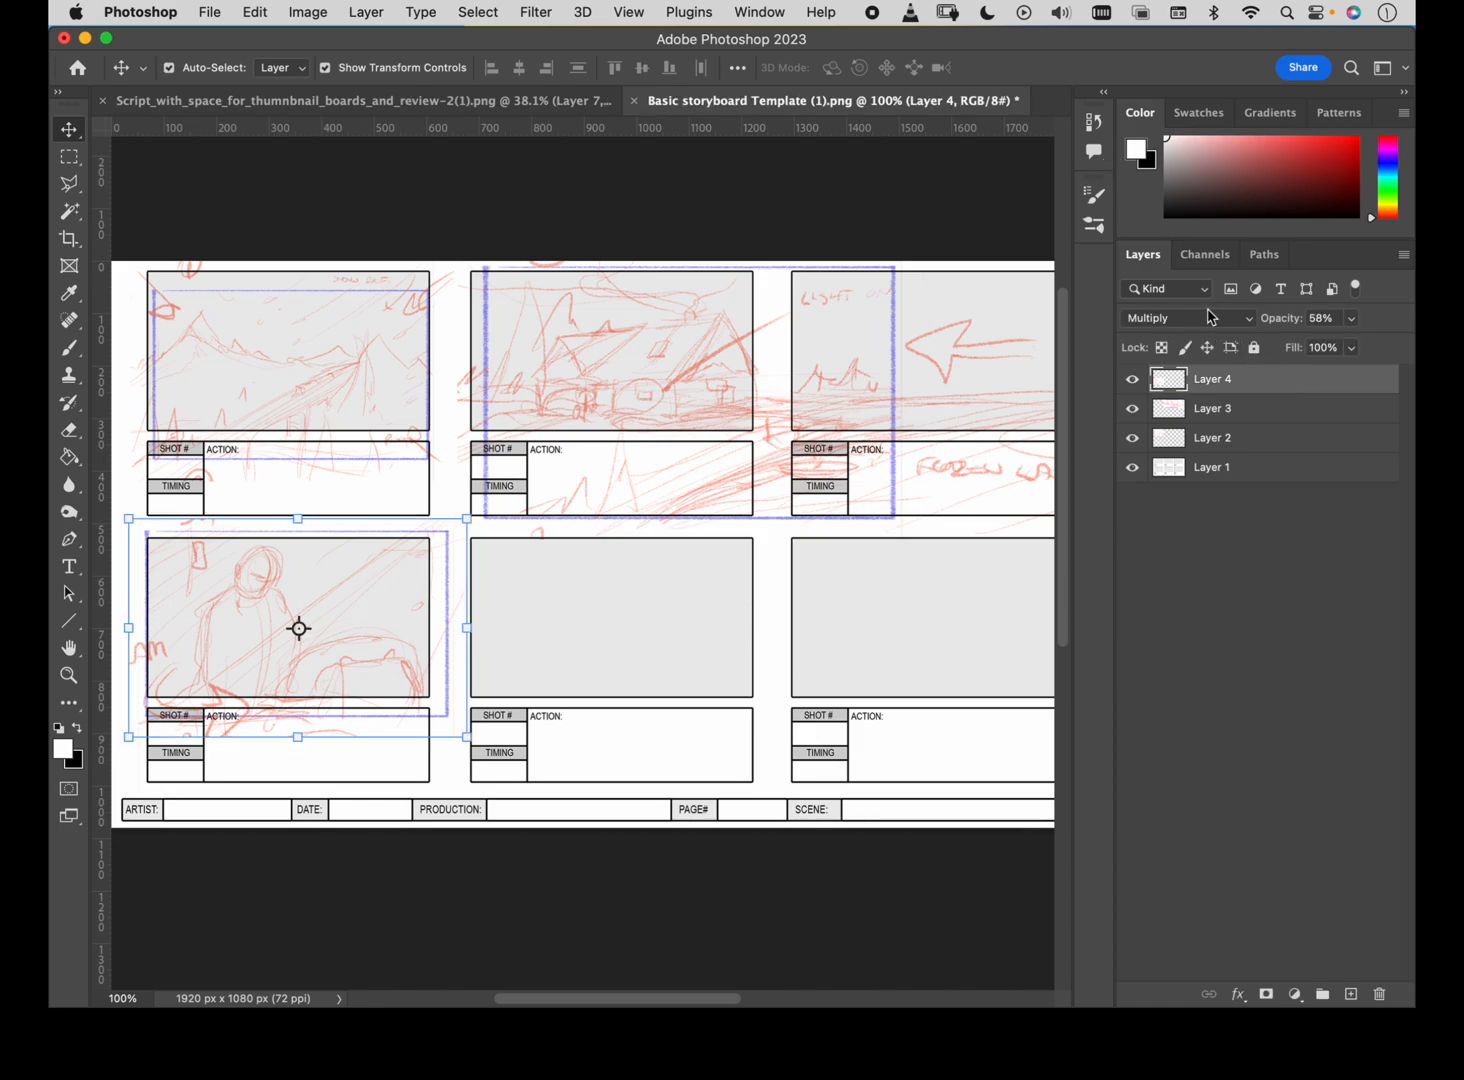